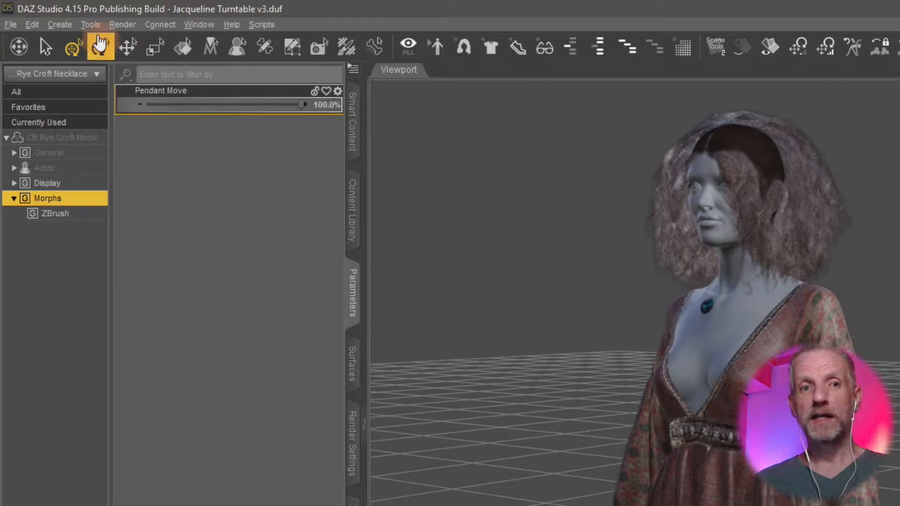
Switch to ZBrush and close it without saving the changes.
key("alt+Tab")
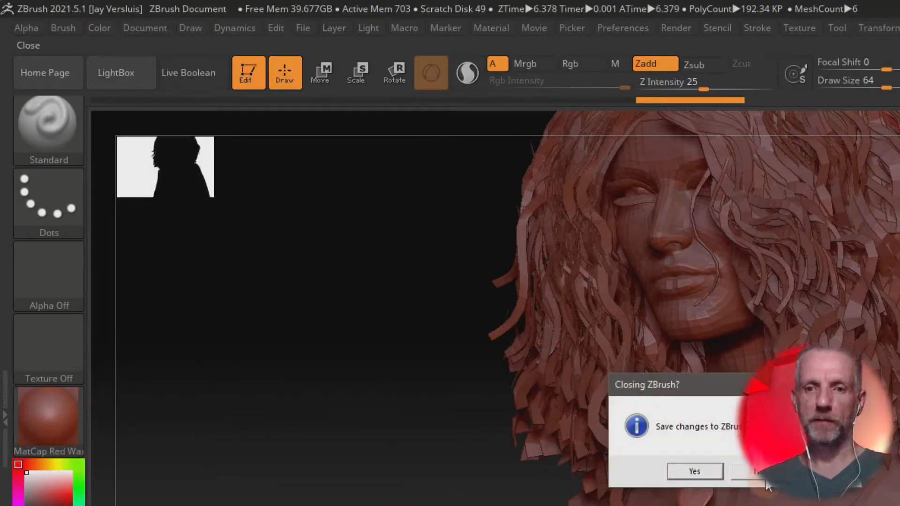
left_click(758, 471)
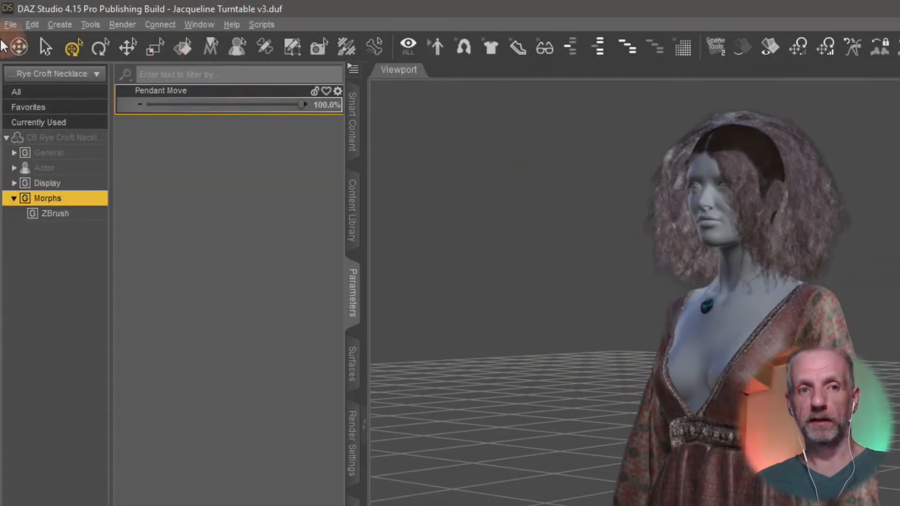
Switch back to DAZ Studio and start a new scene, discarding changes to the turntable scene.
left_click(14, 25)
left_click(26, 44)
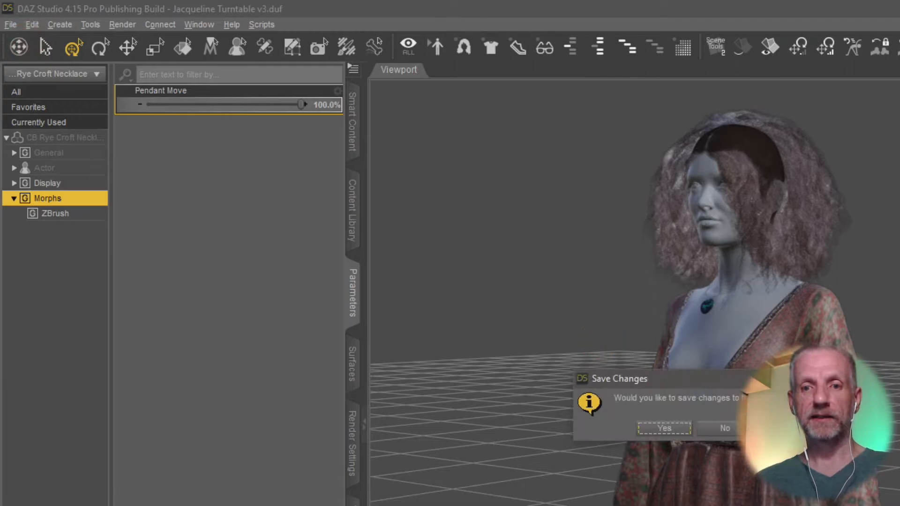
left_click(730, 427)
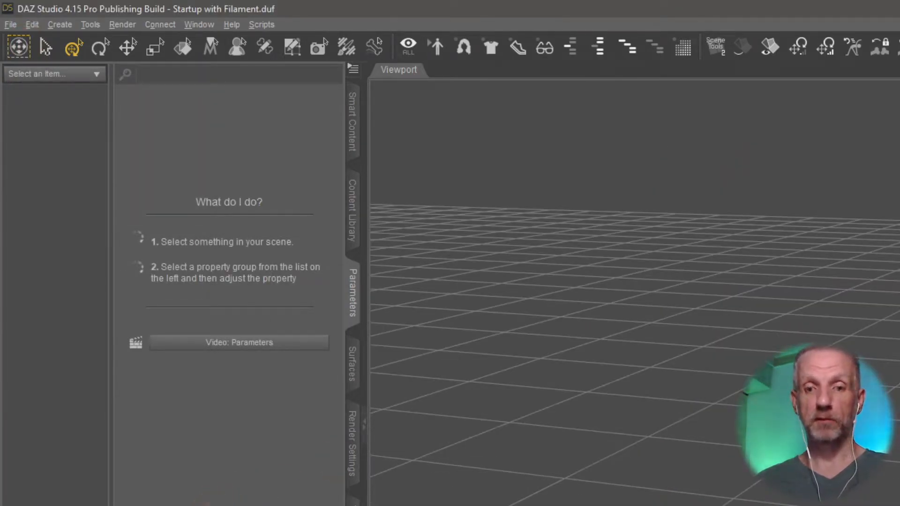
left_click_drag(656, 505, 656, 487)
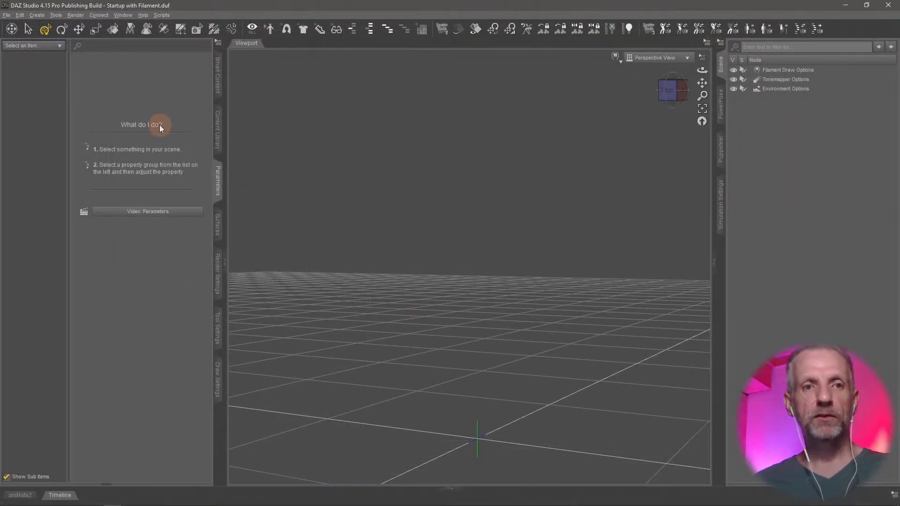
left_click(43, 17)
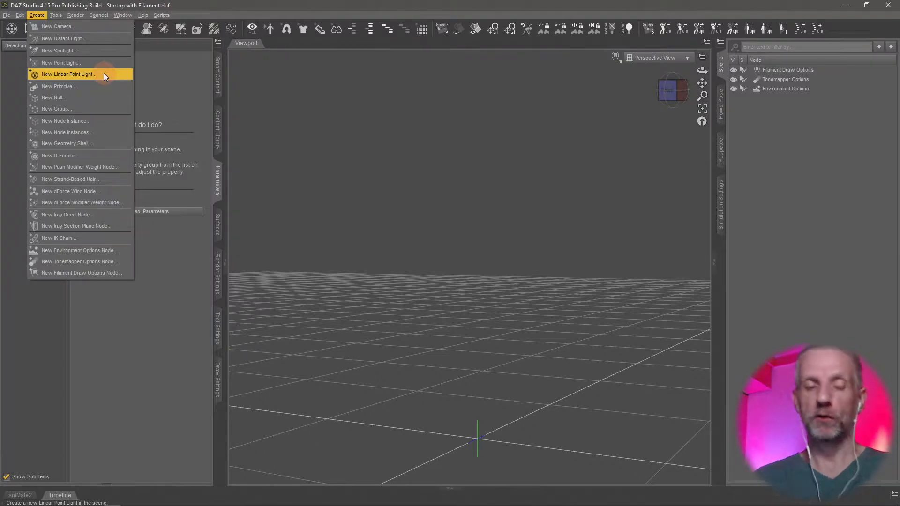
left_click(168, 88)
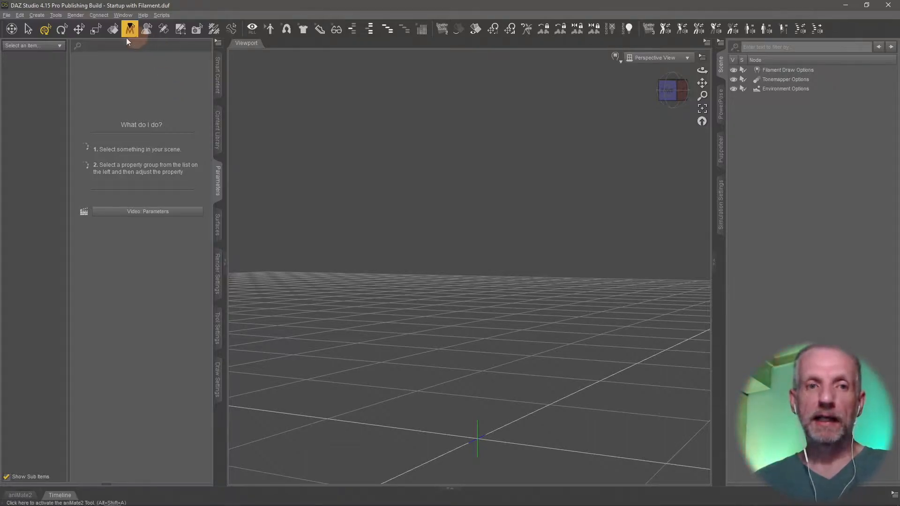
Create a plane primitive at the world center with Y Positive as primary axis, a size of 2 m and 1 division.
left_click(62, 15)
mouse_move(39, 13)
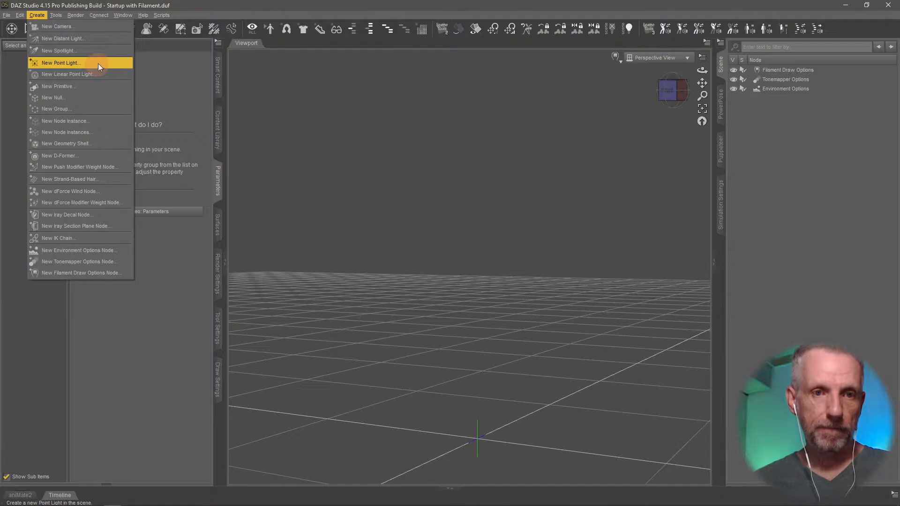
left_click(94, 86)
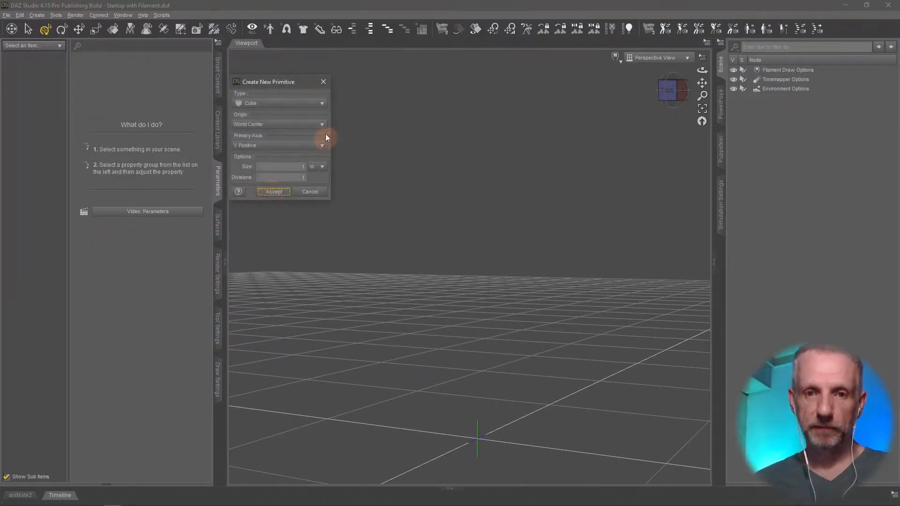
left_click(286, 103)
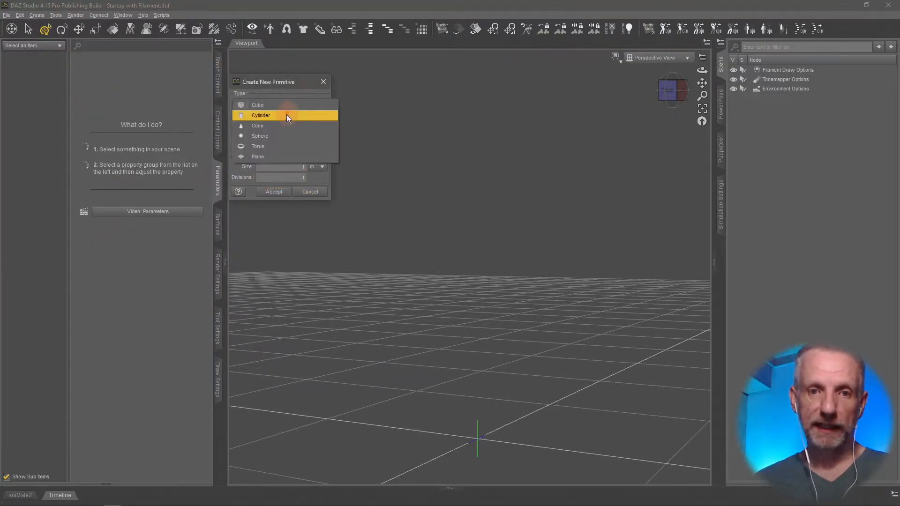
left_click(286, 159)
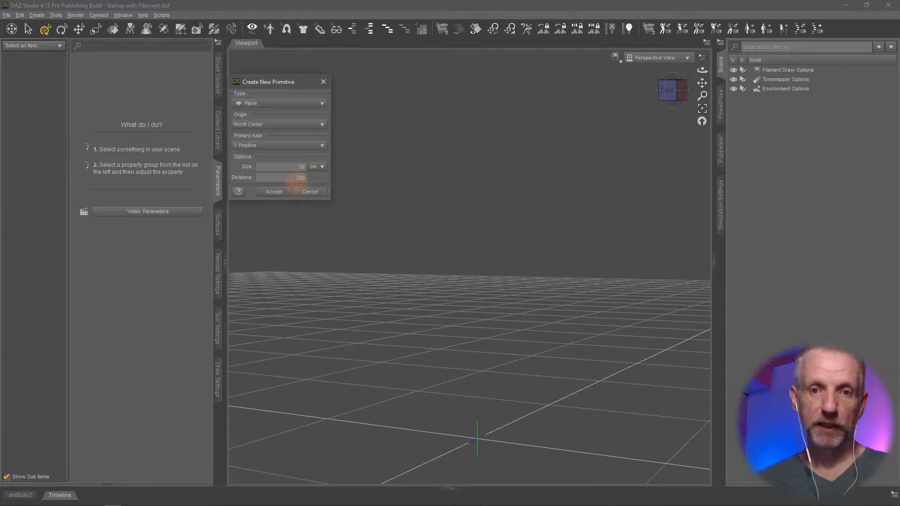
left_click(309, 167)
left_click(337, 169)
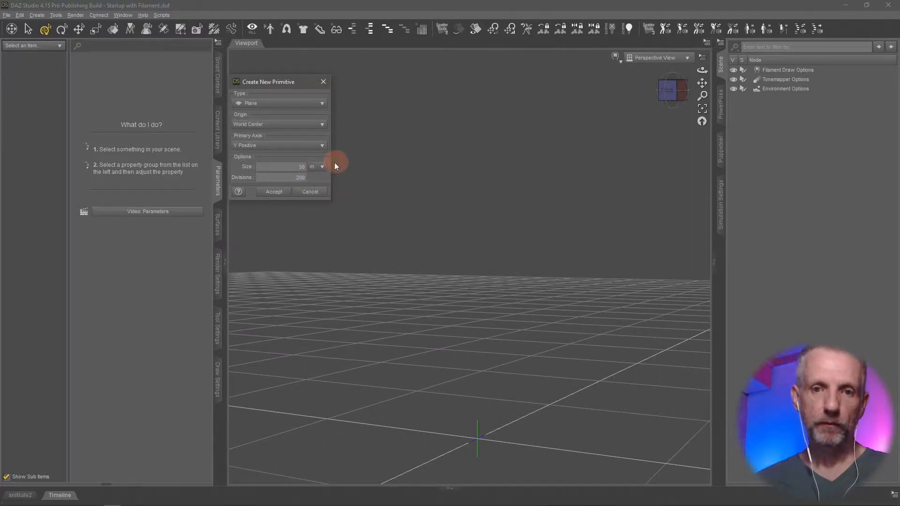
left_click(286, 167)
type("1")
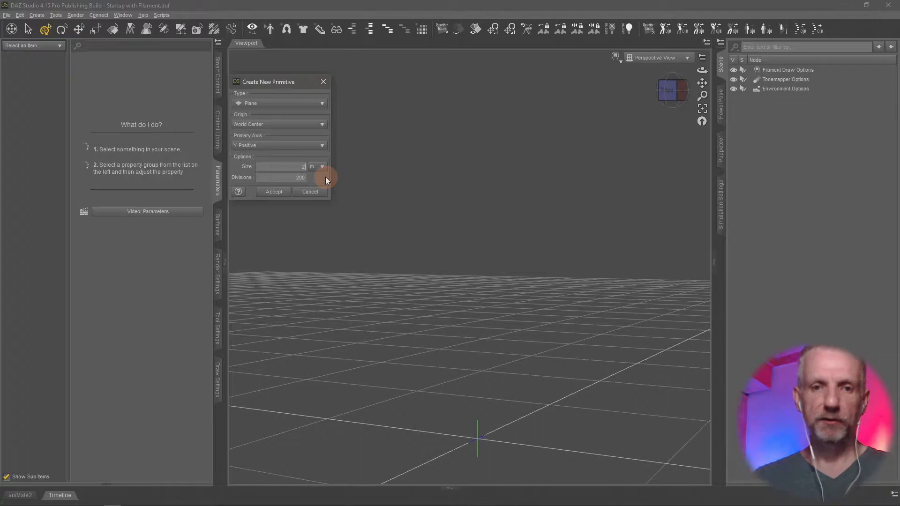
key("BackSpace")
type("2")
key("Tab")
type("1")
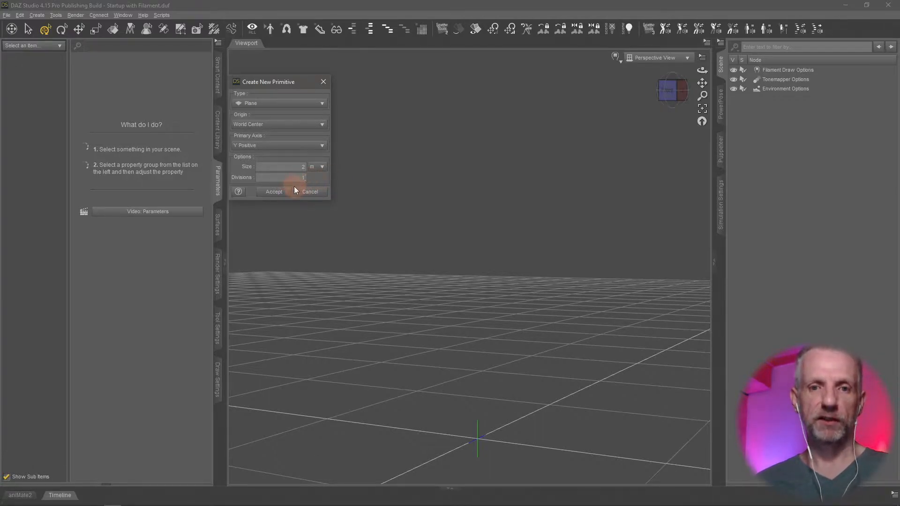
left_click(275, 191)
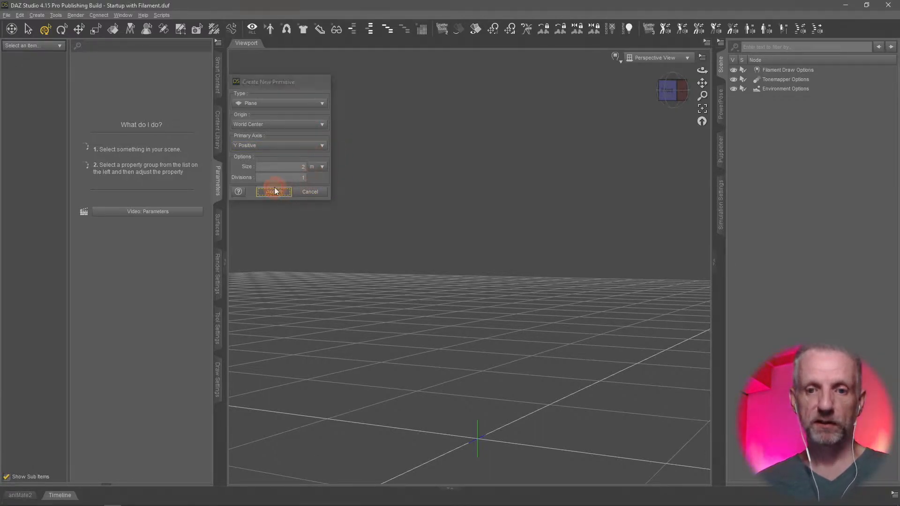
Rename the new plane as Ground.
left_click_drag(447, 313, 463, 341, "ctrl+alt")
right_click_drag(462, 341, 464, 333, "ctrl+alt")
left_click_drag(464, 333, 461, 337, "ctrl+alt")
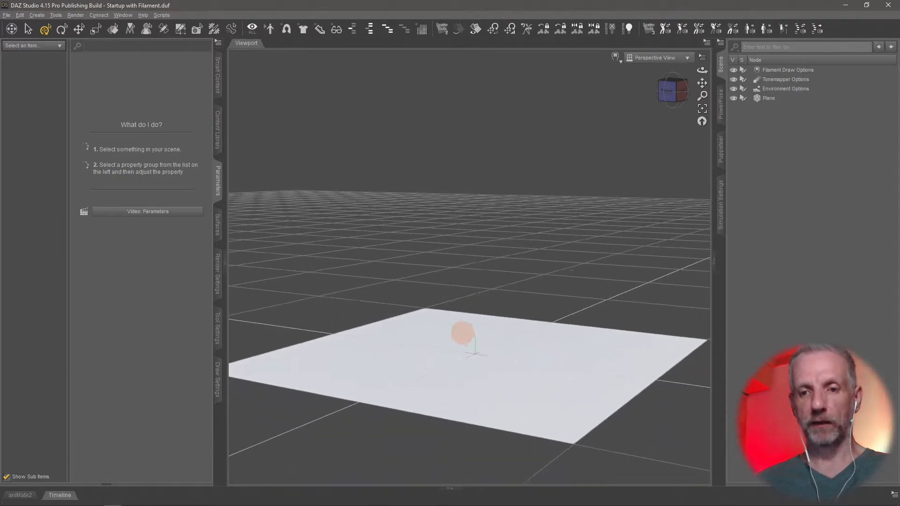
right_click_drag(461, 337, 462, 340, "ctrl+alt")
left_click_drag(454, 312, 453, 313, "ctrl+alt")
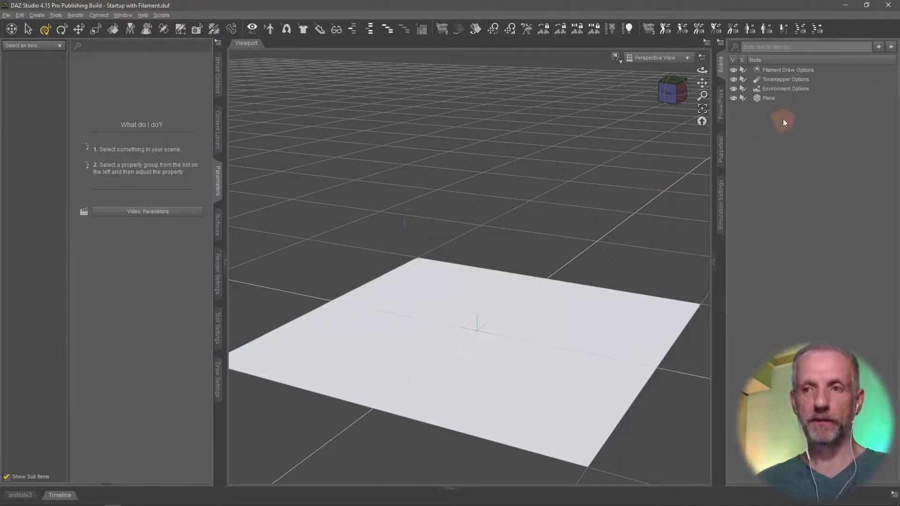
left_click(771, 98)
left_click(765, 98)
type("Ground")
key("Return")
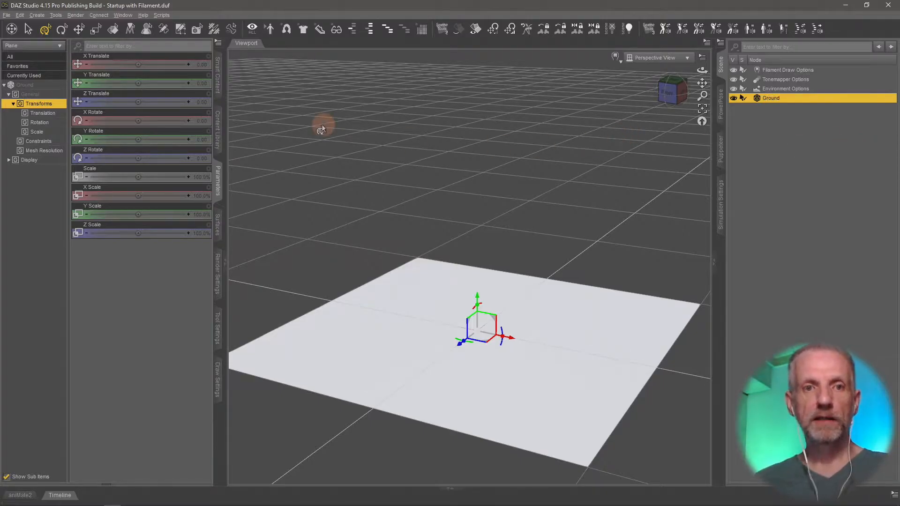
Create a new point light with the default settings.
left_click(37, 15)
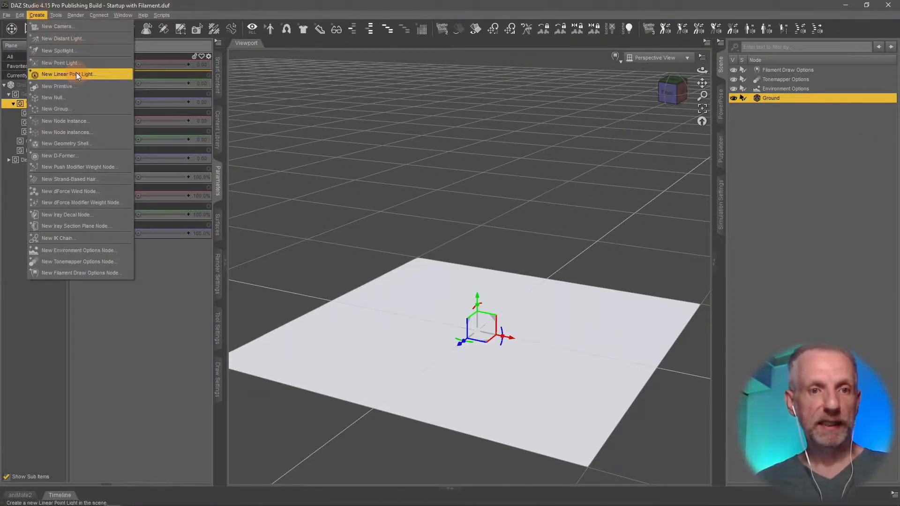
left_click(86, 62)
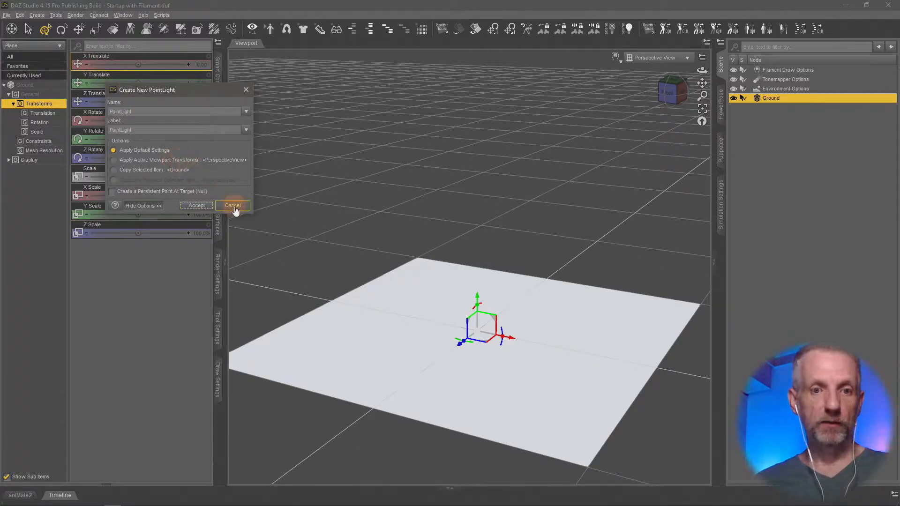
left_click(197, 206)
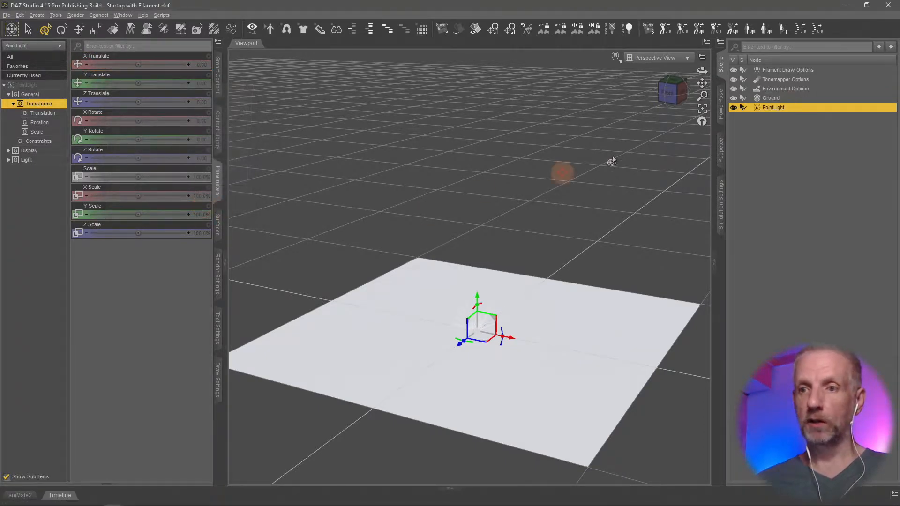
Rename the point light as Light Source and raise it above the ground to a Y translation of about 27.3.
key("F2")
type("Light Source")
key("Return")
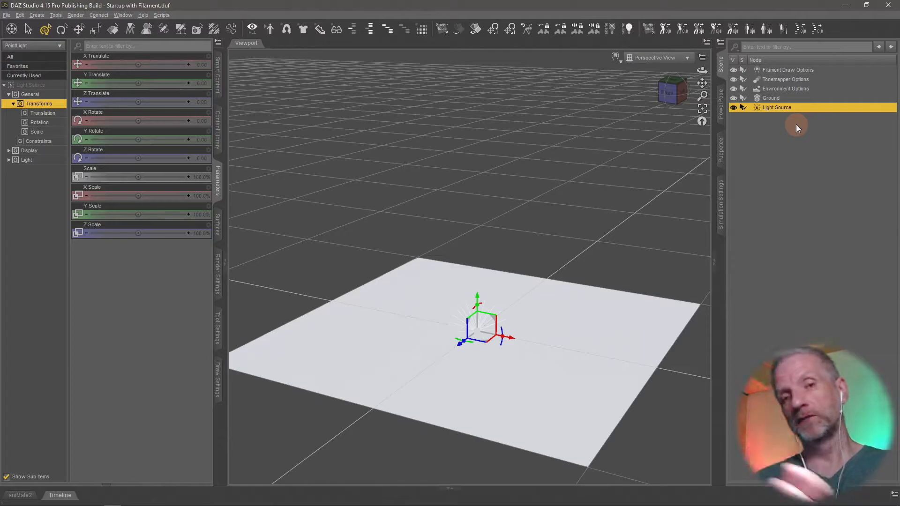
left_click_drag(479, 307, 477, 248)
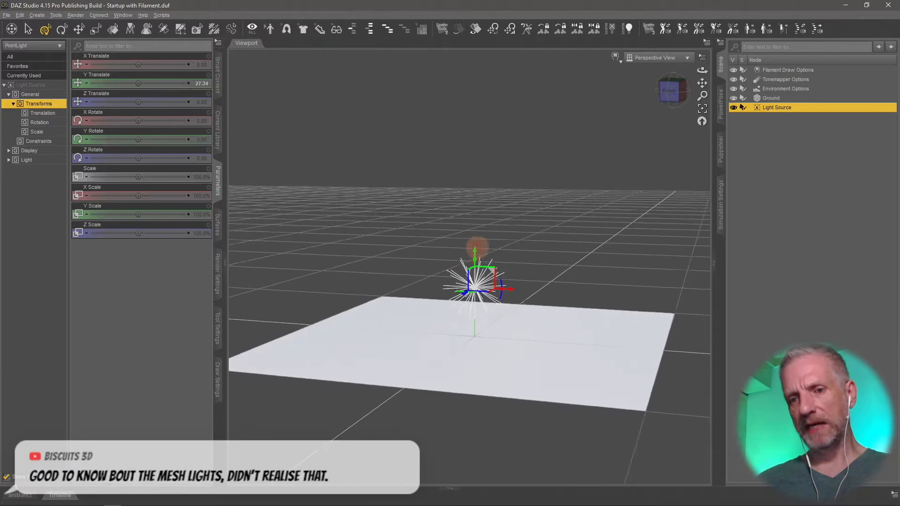
left_click_drag(477, 248, 477, 247, "alt")
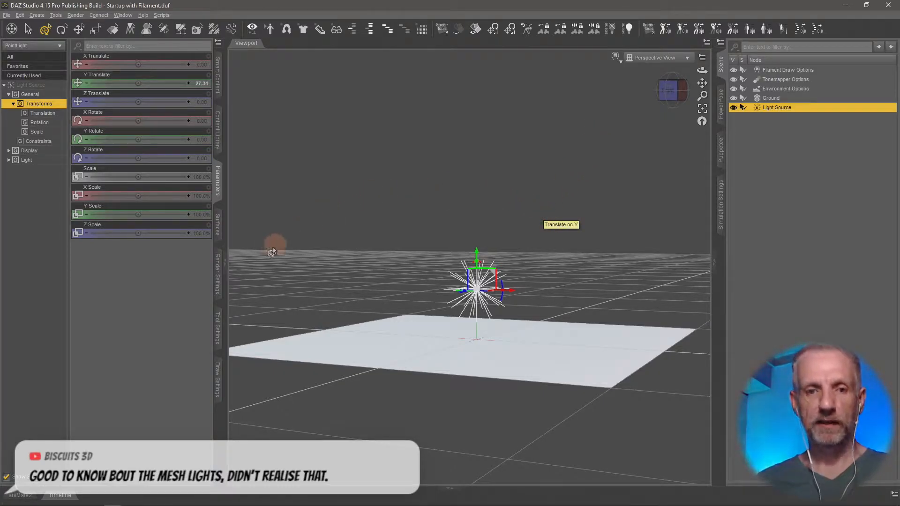
Set the Environment Intensity to 0 in the render settings.
left_click(218, 276)
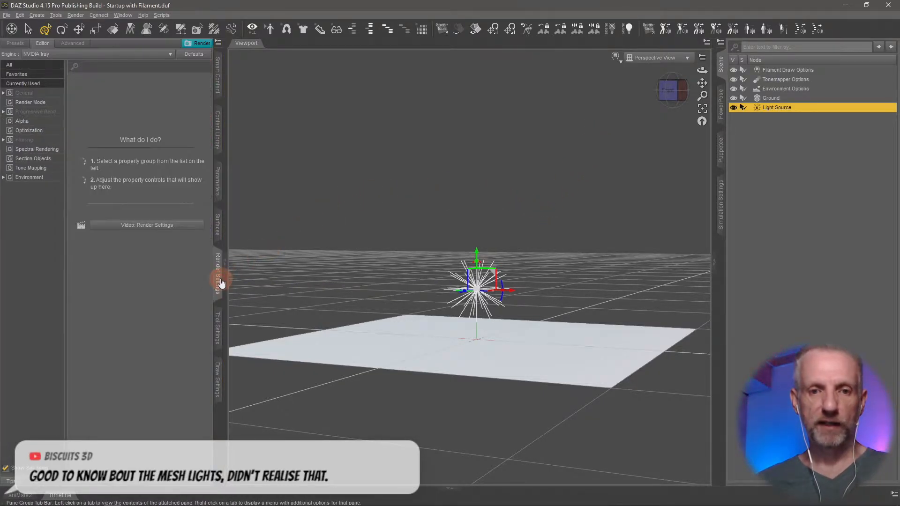
left_click(32, 178)
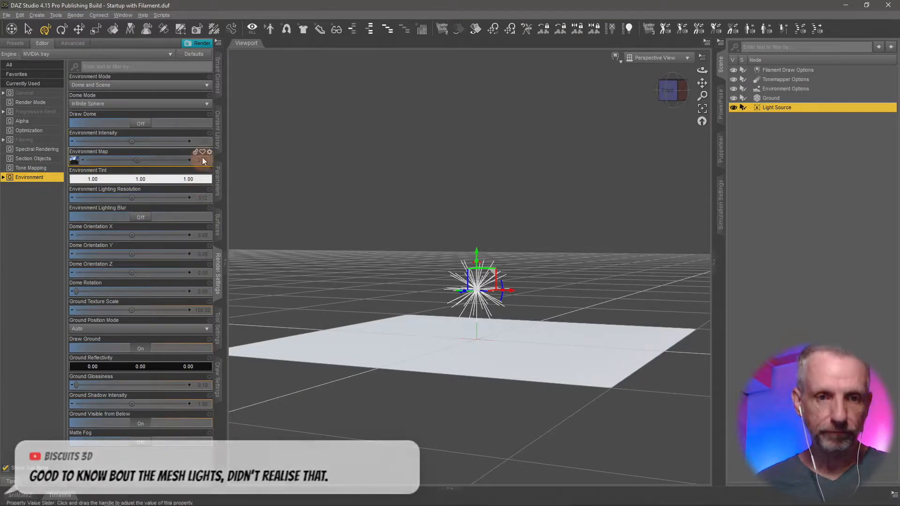
left_click(203, 142)
type("0")
key("Return")
left_click_drag(329, 210, 400, 272, "alt")
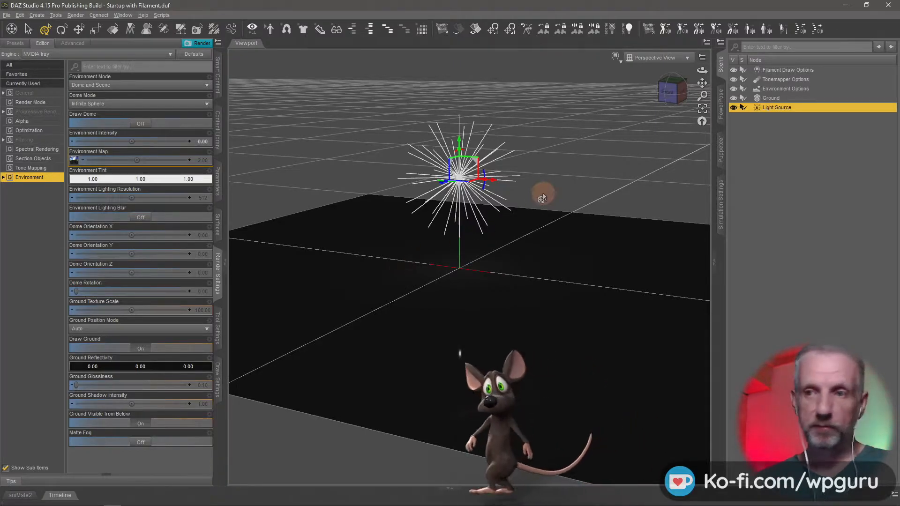
In the Filament Draw Options, try a Scene Light Scale of 2 and settle on 1.
left_click(801, 70)
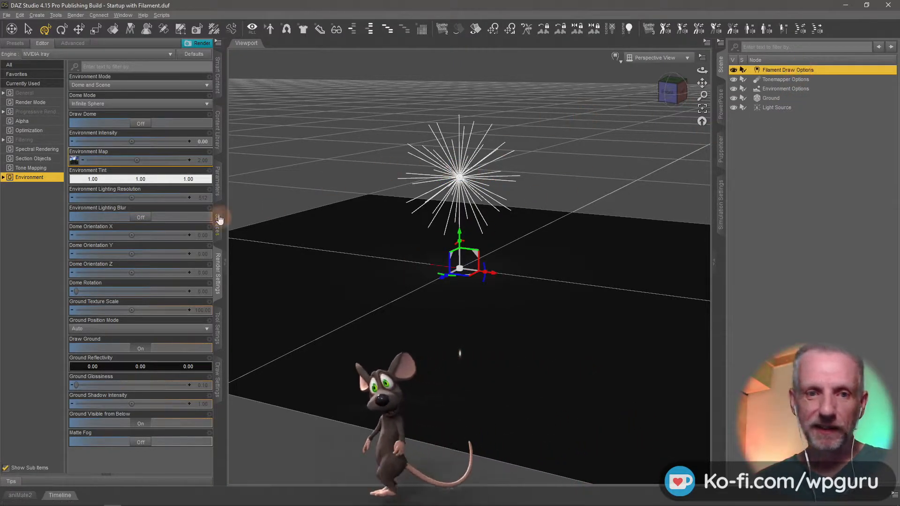
left_click(217, 187)
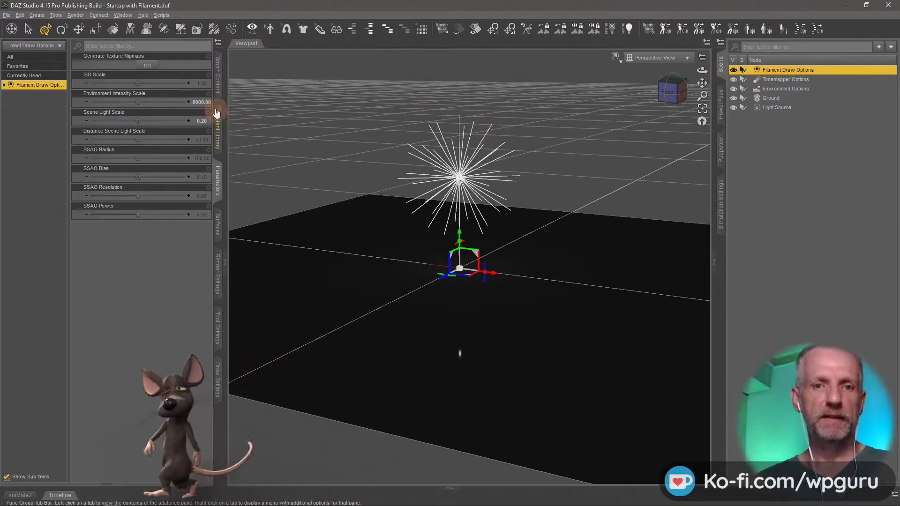
left_click(199, 123)
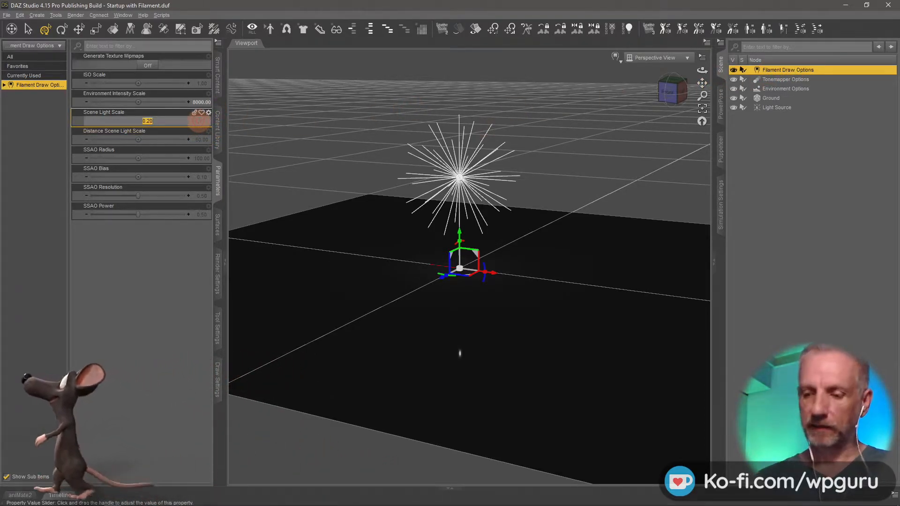
type("2")
key("Return")
left_click(202, 121)
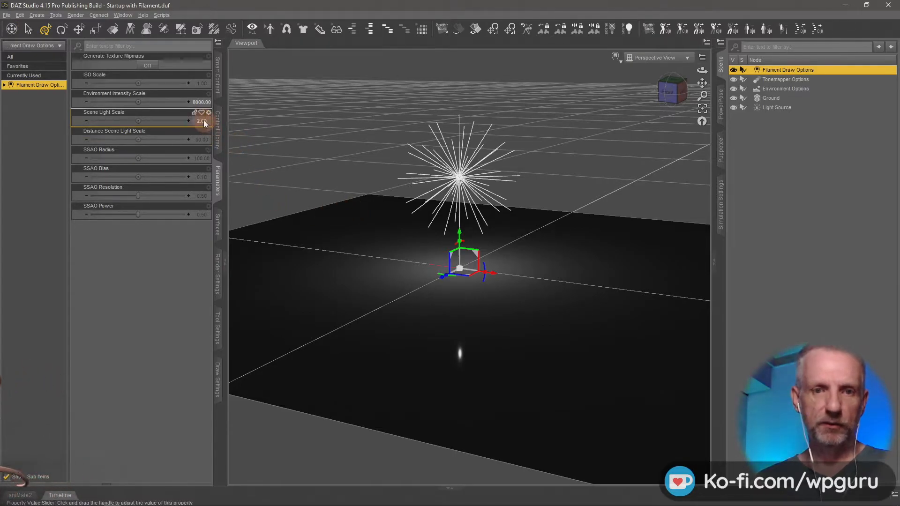
type("1")
key("Return")
middle_click_drag(368, 290, 368, 289)
middle_click_drag(434, 299, 504, 207)
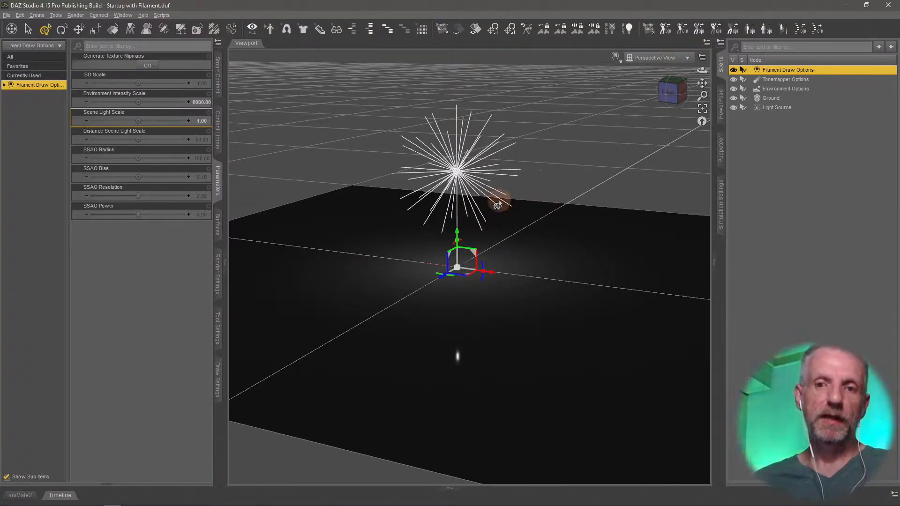
Move the Light Source down close to the ground and back up to a Y translation of about 19.6.
left_click(782, 108)
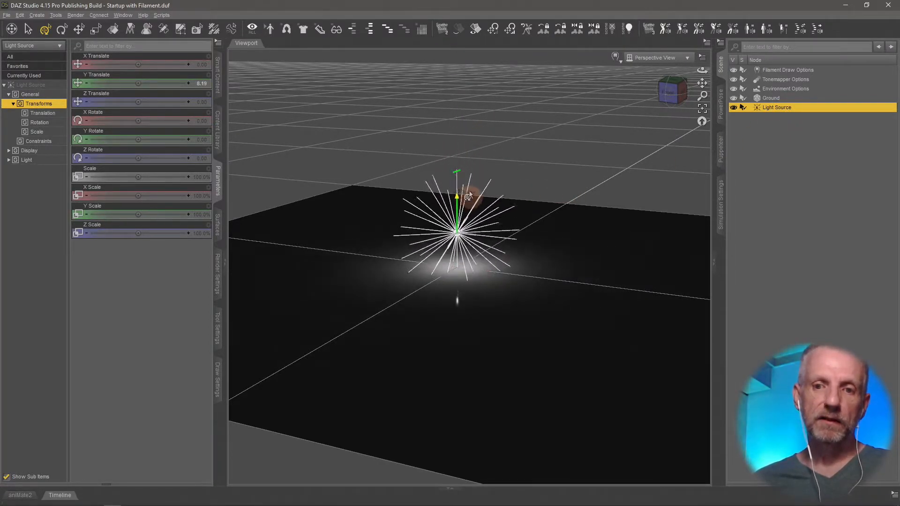
left_click_drag(467, 165, 465, 215)
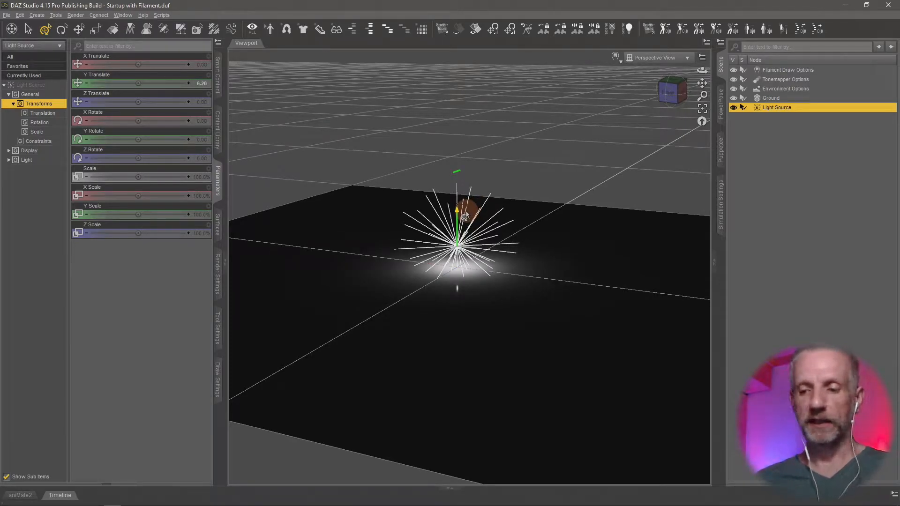
left_click_drag(464, 216, 463, 161)
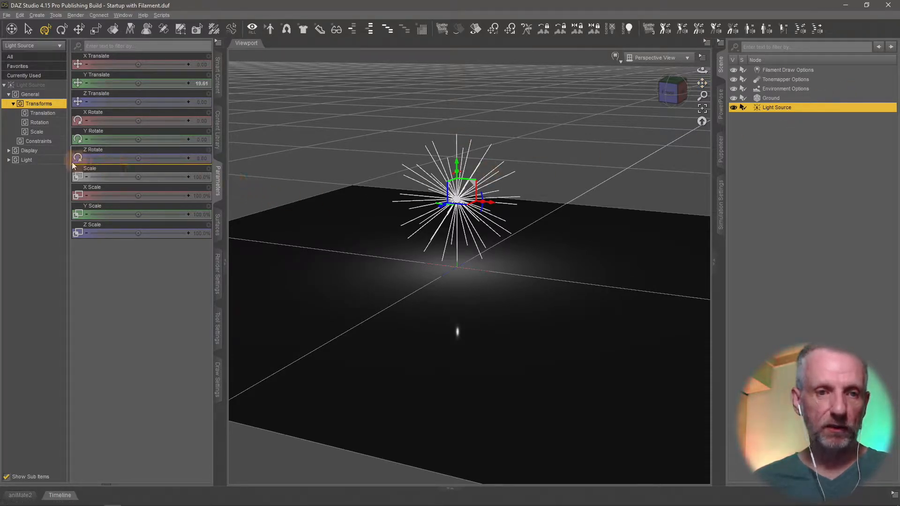
Show the Light Source's light parameters, try a different Intensity and undo that change.
left_click(46, 162)
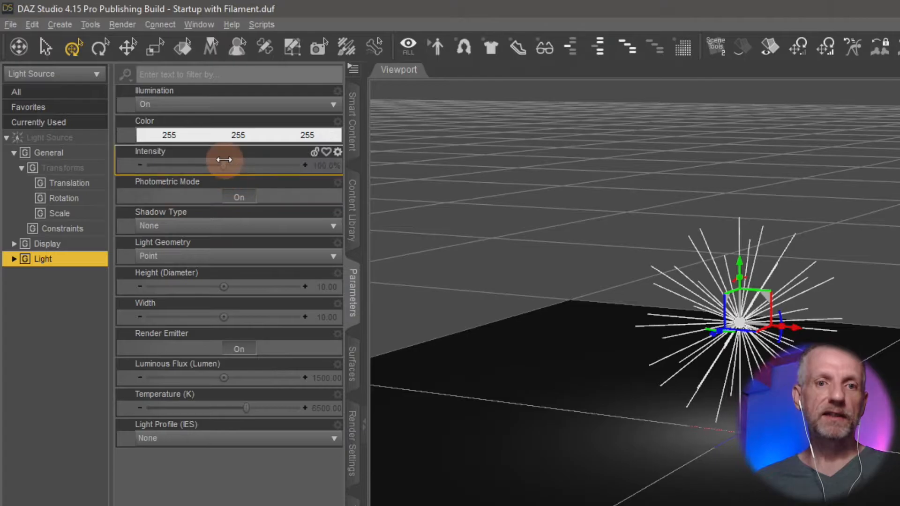
left_click_drag(224, 159, 257, 166)
key("ctrl+z")
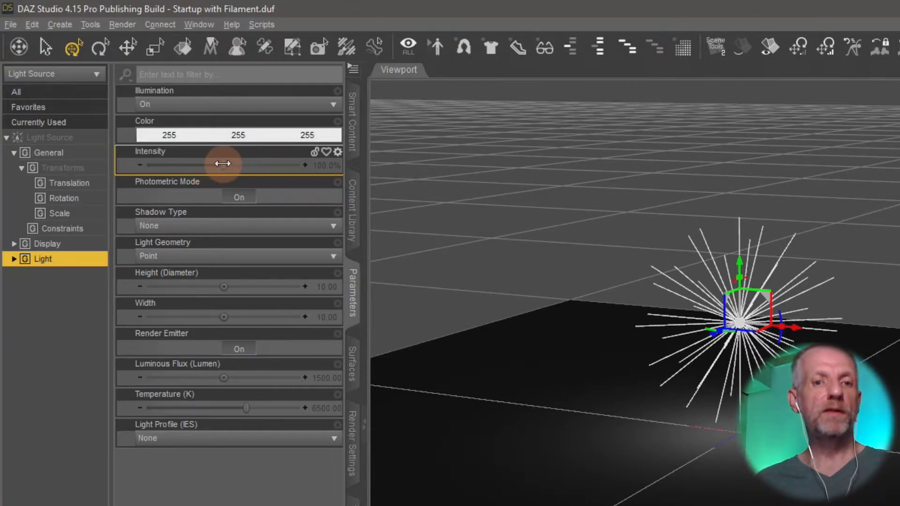
mouse_move(222, 163)
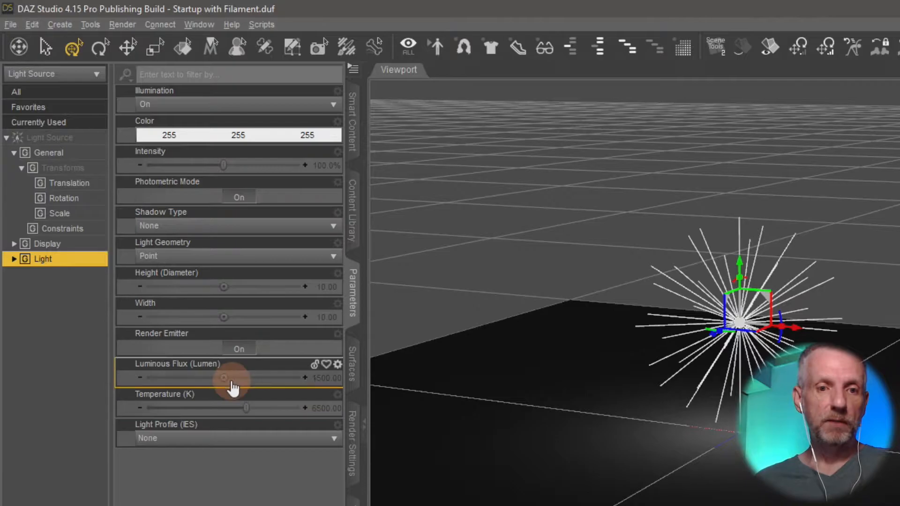
Try higher Luminous Flux values on the Light Source and undo them to compare the glow on the ground.
mouse_move(225, 379)
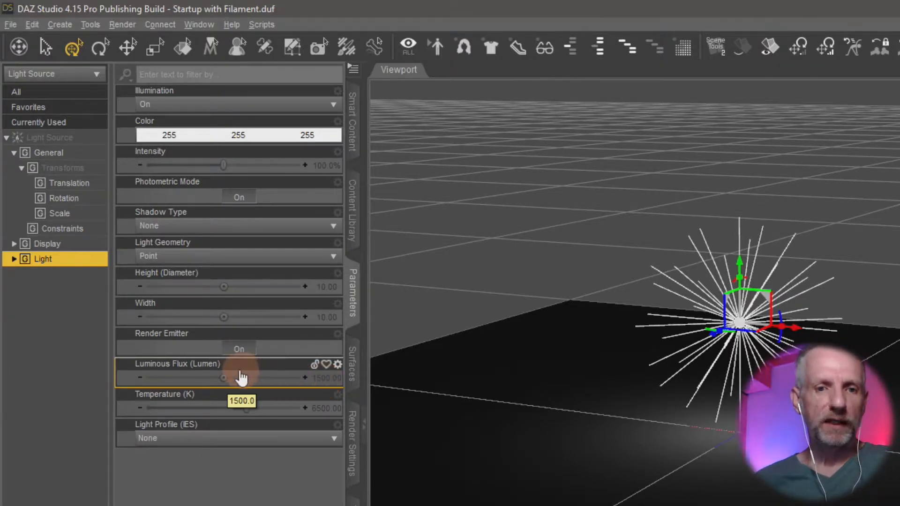
mouse_move(222, 377)
left_mouse_down()
mouse_move(208, 377)
mouse_move(237, 378)
mouse_move(207, 378)
mouse_move(223, 378)
left_mouse_up()
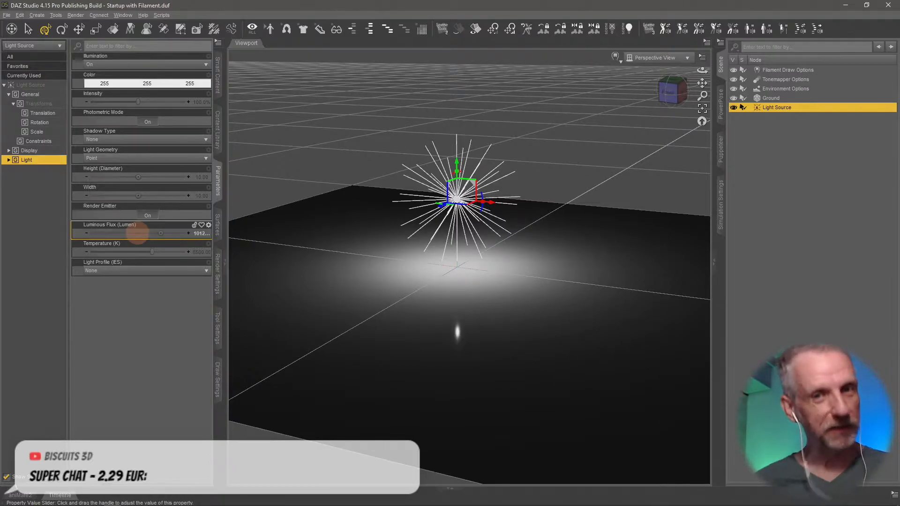
left_click_drag(138, 233, 161, 233)
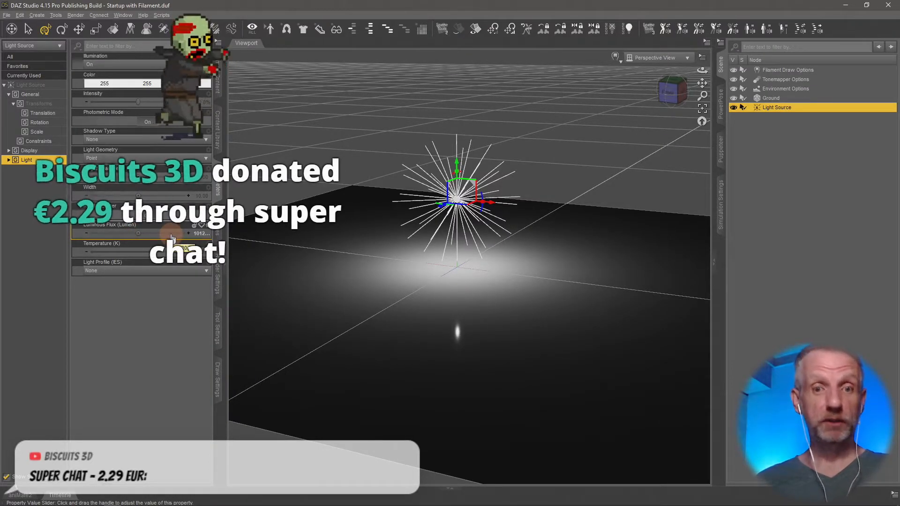
left_click(172, 236, "alt")
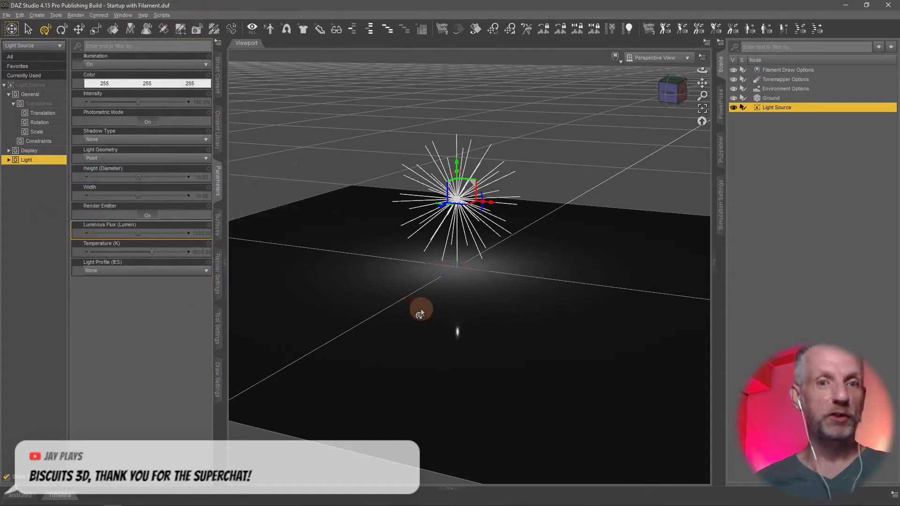
middle_click_drag(422, 309, 415, 297)
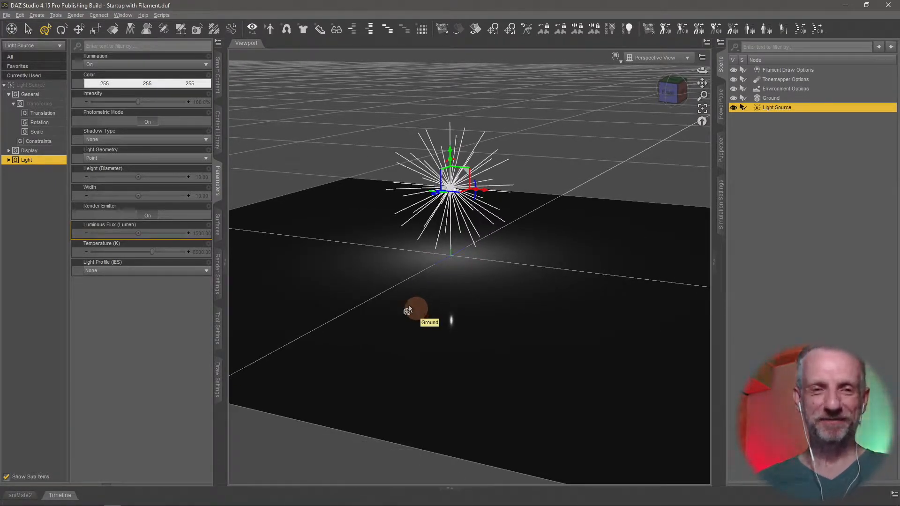
left_click_drag(139, 234, 179, 237)
key("ctrl+z")
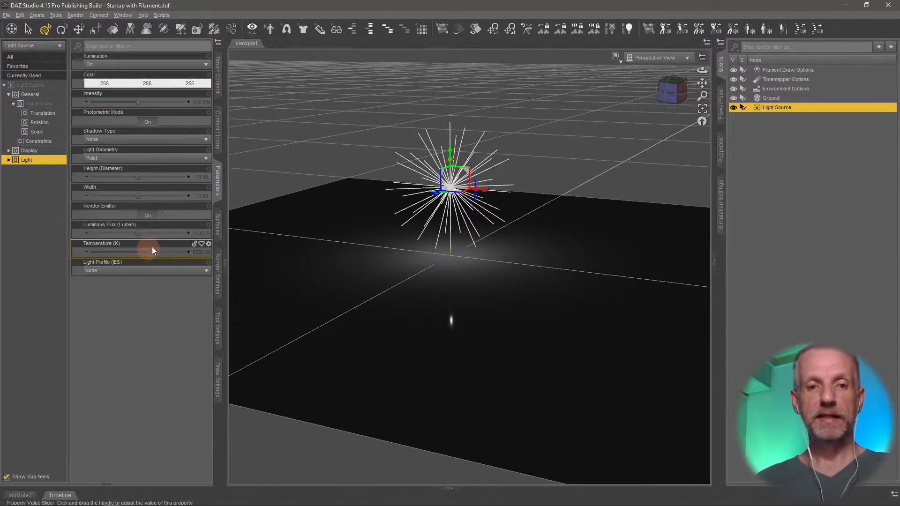
Set the Light Source's Luminous Flux to 10000 lumen.
left_click(197, 235)
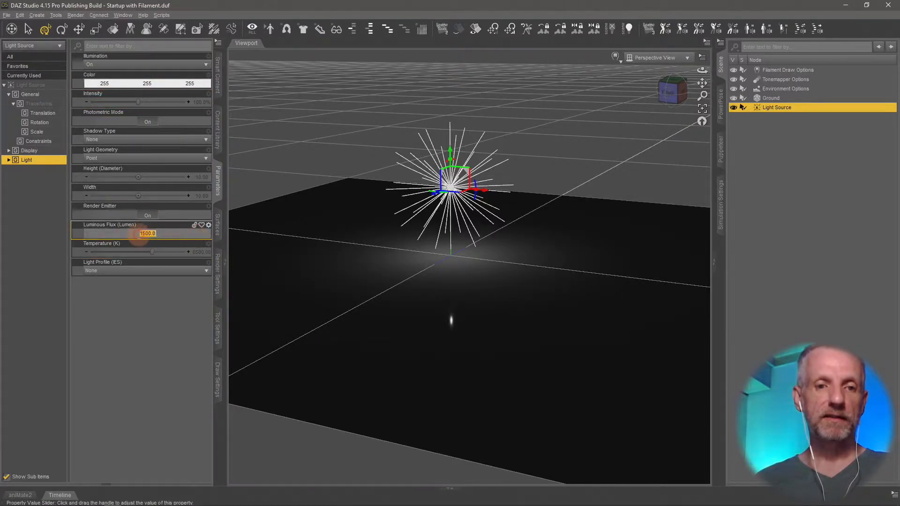
type("10000")
key("Return")
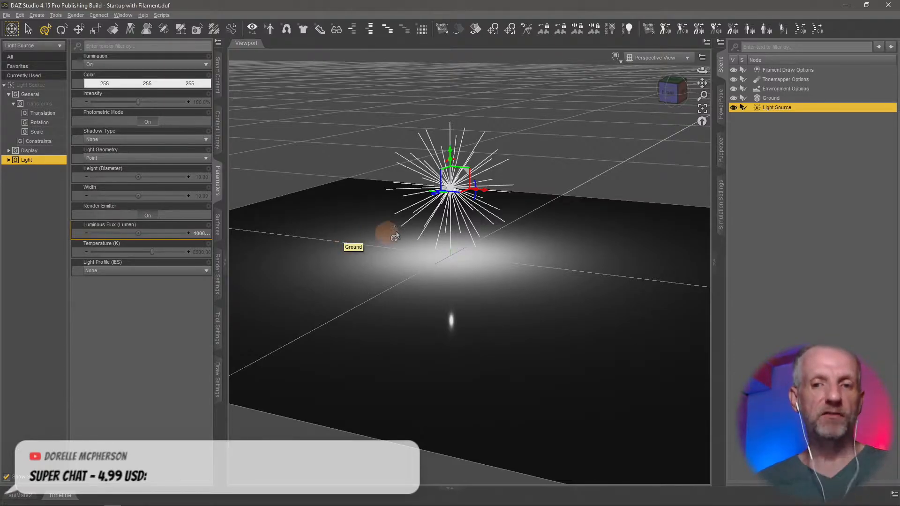
Open the timeline, move the playhead to frame 10 and set the Light Source's Luminous Flux to 5000 there.
left_click(60, 495)
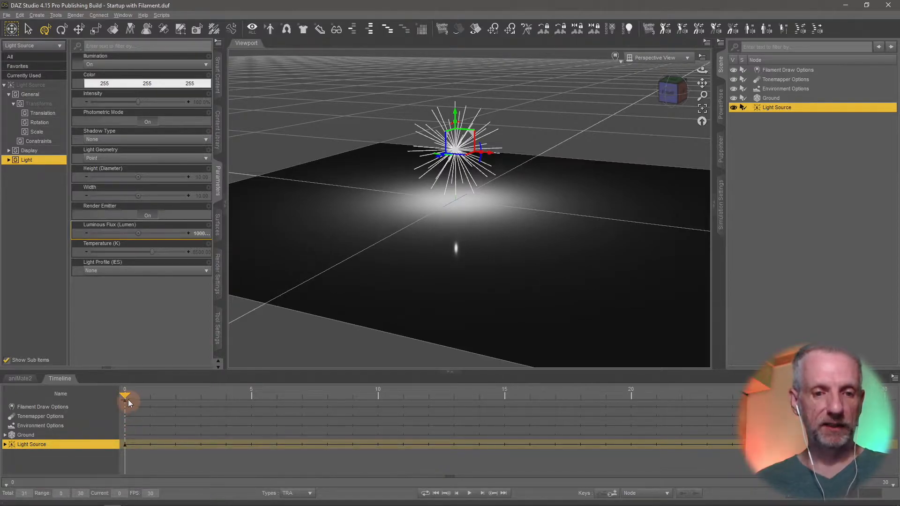
left_click_drag(125, 398, 899, 430)
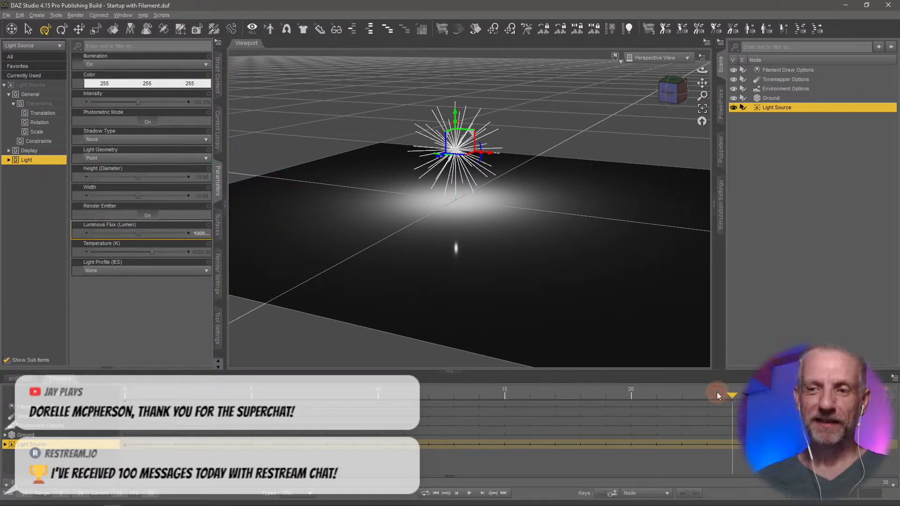
left_click_drag(113, 428, 260, 432)
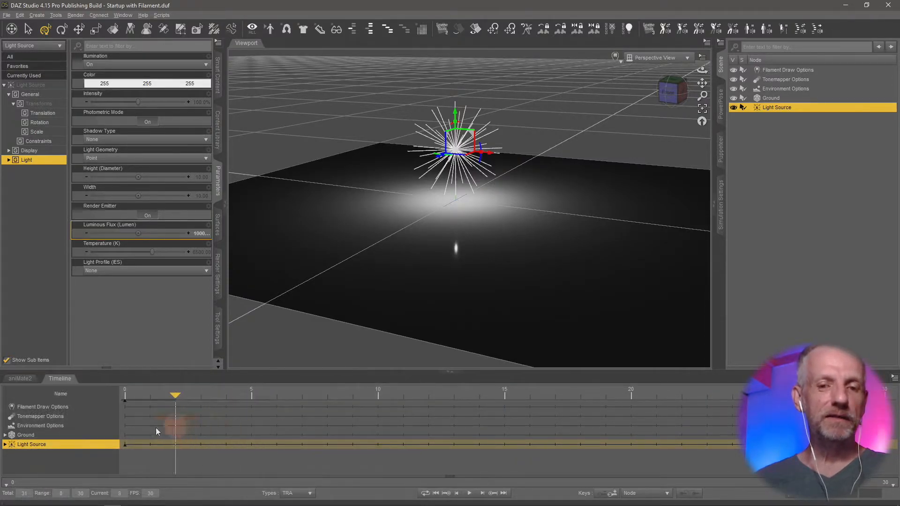
left_click_drag(112, 427, 195, 425)
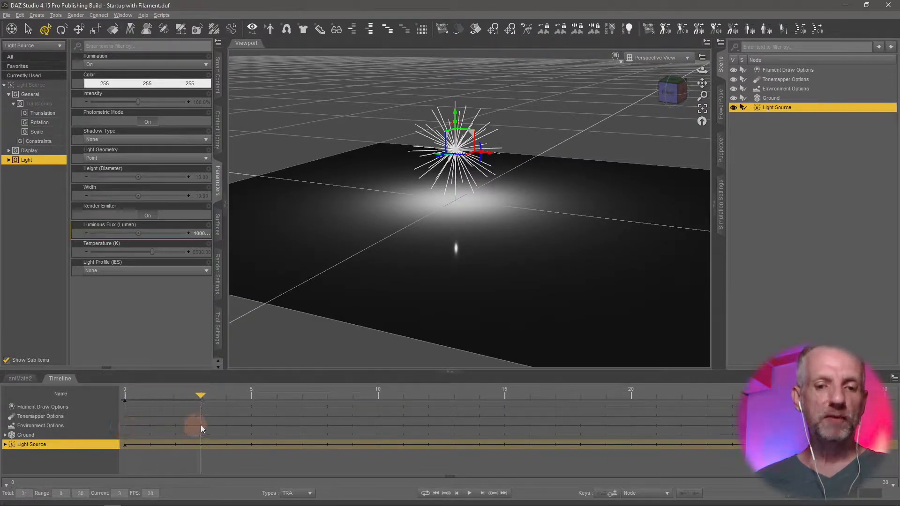
left_click_drag(261, 425, 370, 423)
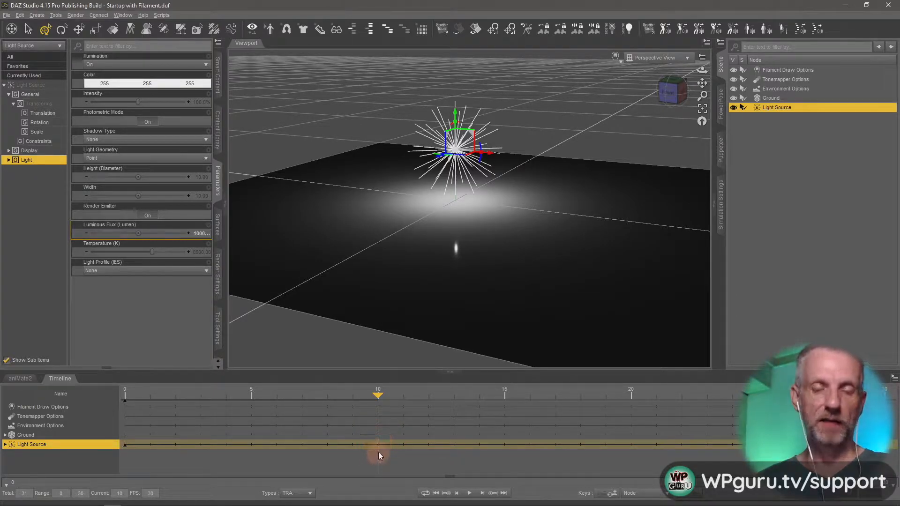
left_click(201, 234)
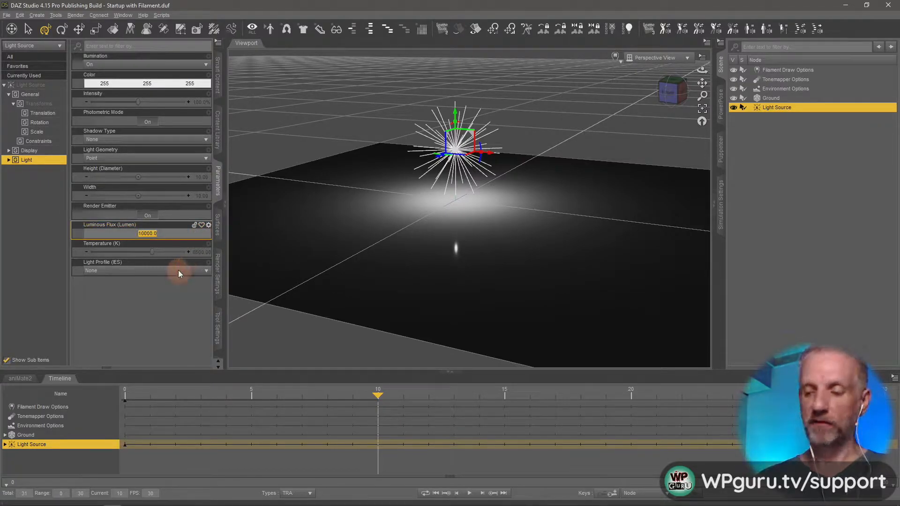
type("5000")
key("Return")
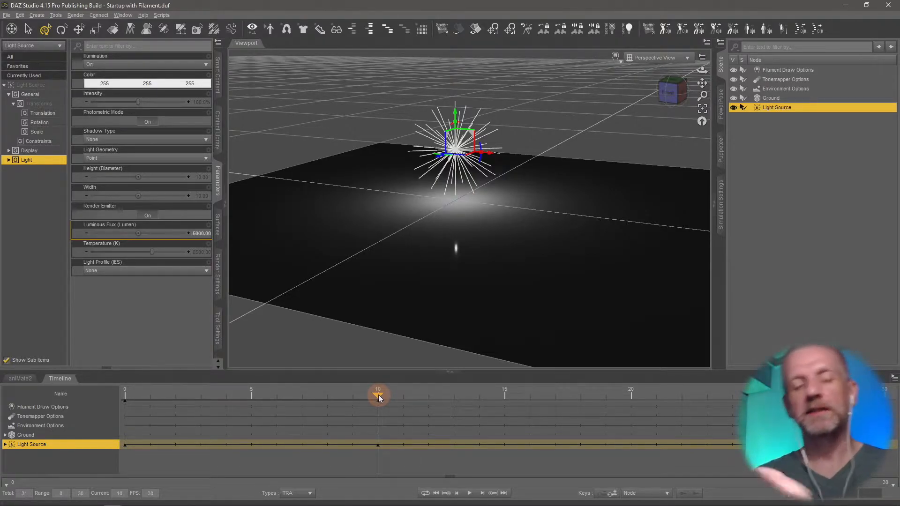
Scrub through the first keyframes, move the playhead to frame 20 and set the Luminous Flux to 0 there.
left_click_drag(378, 395, 132, 411)
left_click_drag(212, 414, 278, 426)
left_click_drag(130, 430, 590, 424)
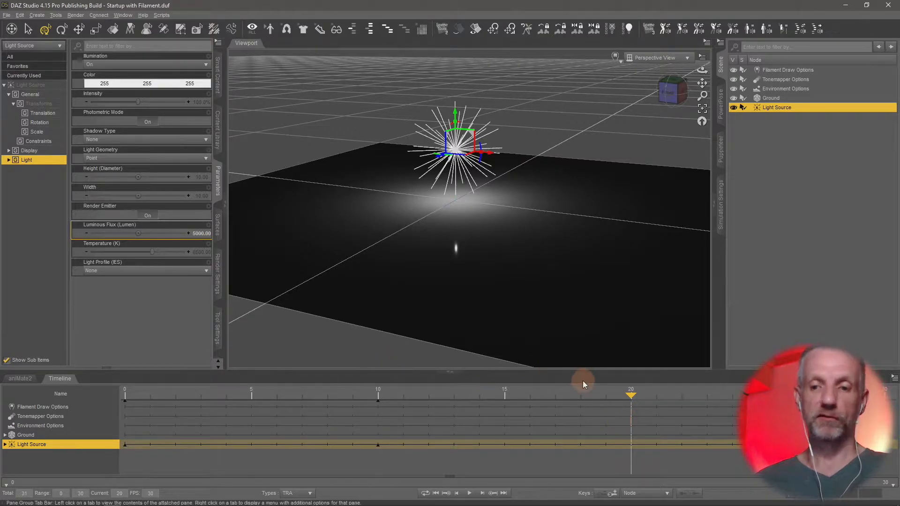
left_click(203, 234)
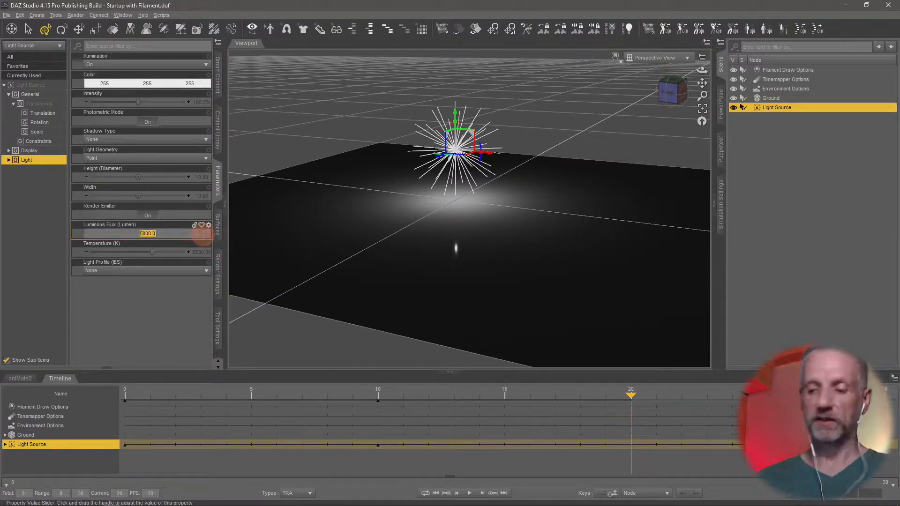
type("0")
key("Return")
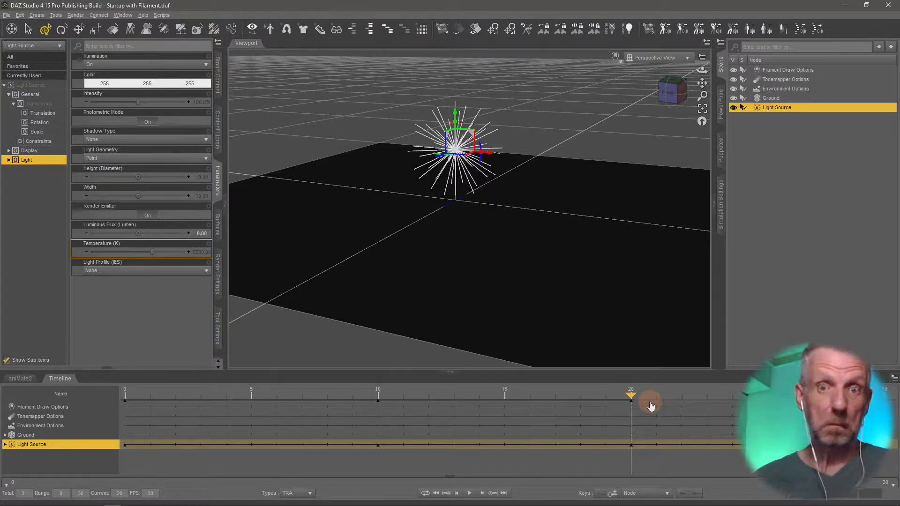
Scrub and play back the light's fade-out, and return the playhead to frame 0.
left_click_drag(632, 396, 277, 428)
left_click_drag(390, 428, 52, 431)
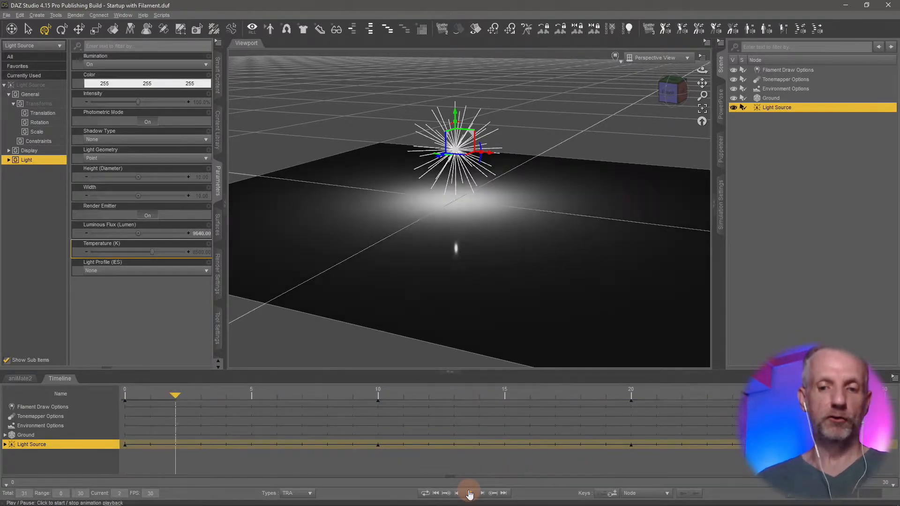
left_click(469, 494)
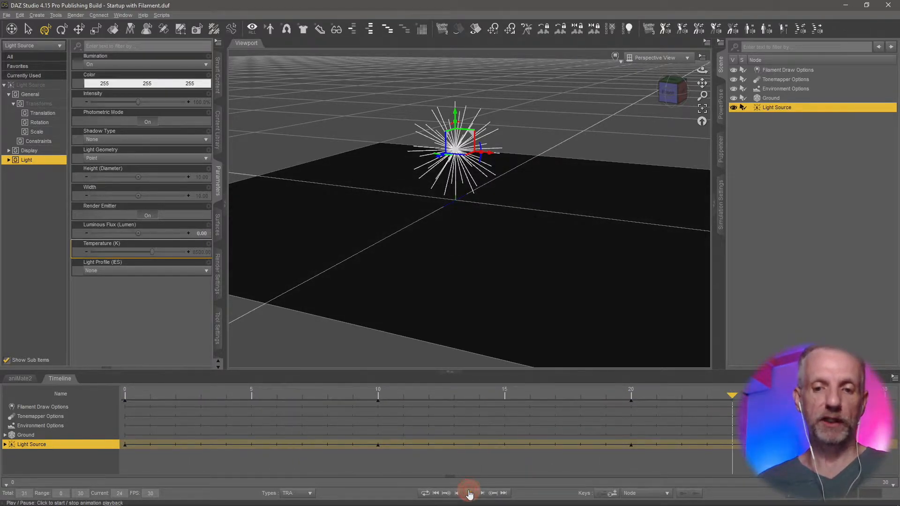
left_click(435, 494)
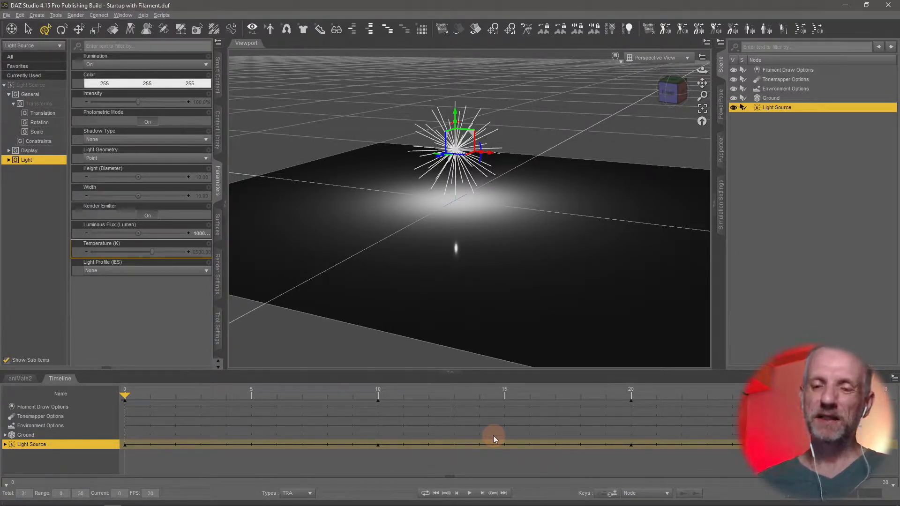
Enlarge the timeline area and examine the tracks of Ground, Environment Options and Tonemapper Options.
left_click_drag(414, 372, 417, 284)
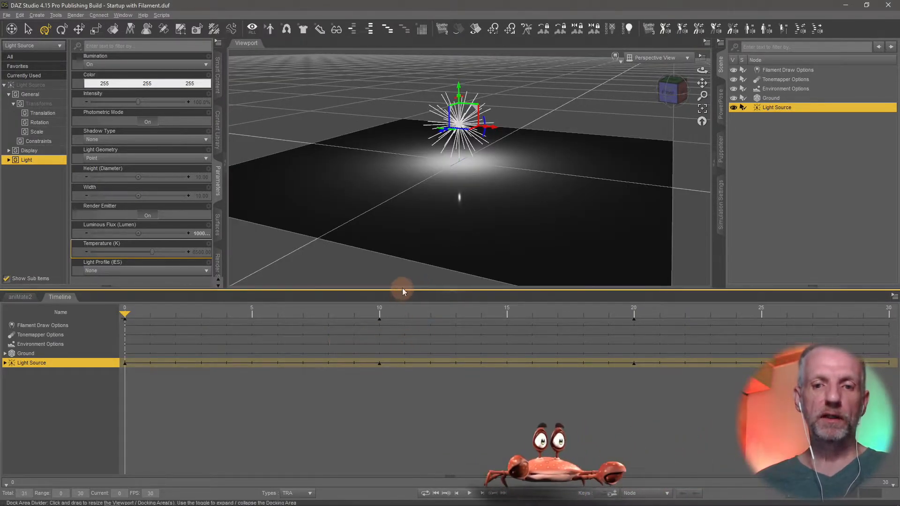
left_click_drag(379, 289, 378, 264)
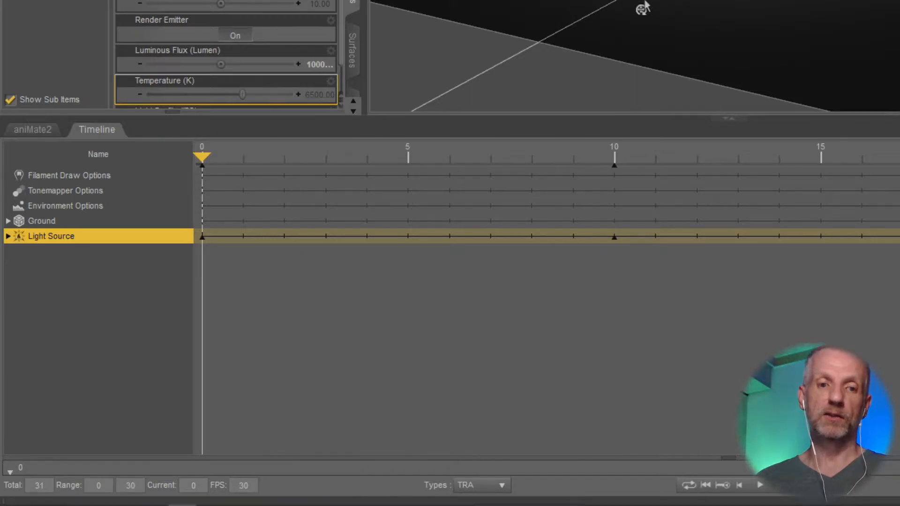
left_click(42, 221)
left_click(65, 206)
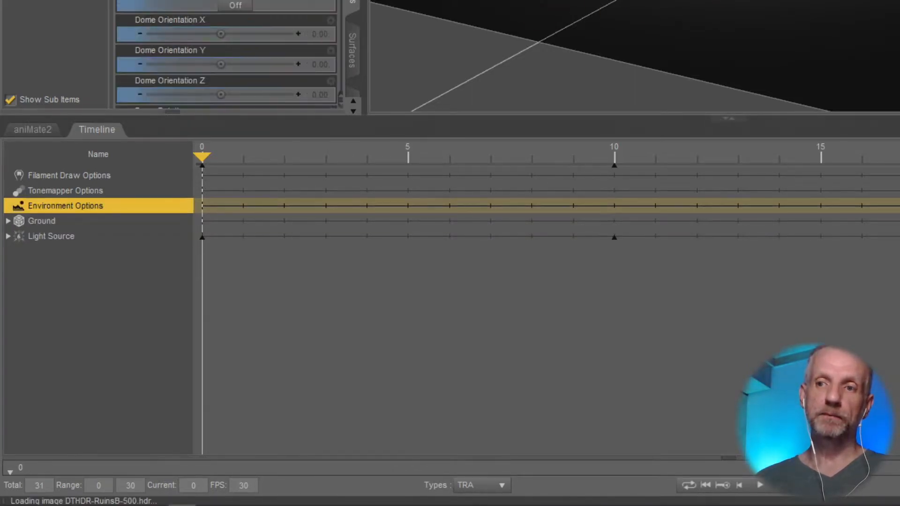
left_click(65, 191)
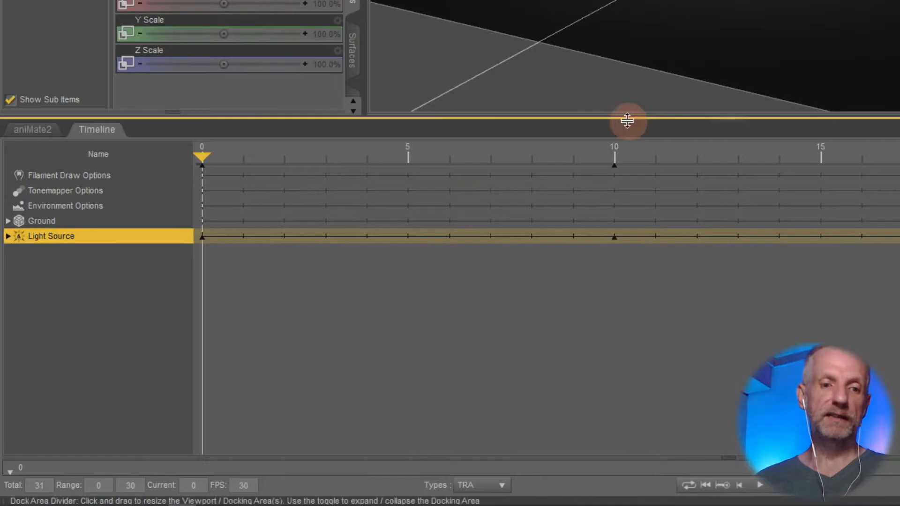
left_click(94, 221)
left_click(96, 209)
left_click(99, 191)
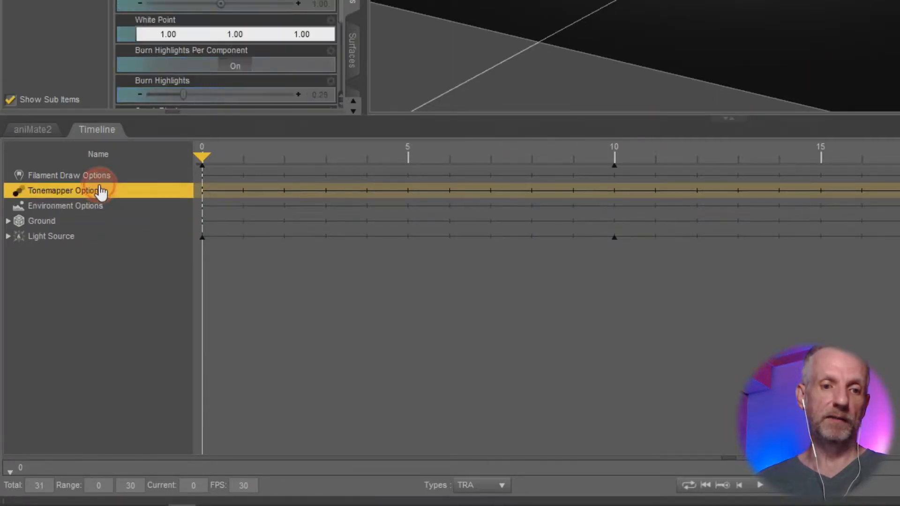
Expand the Light Source's Properties in the timeline to list its individual key tracks.
left_click(49, 238)
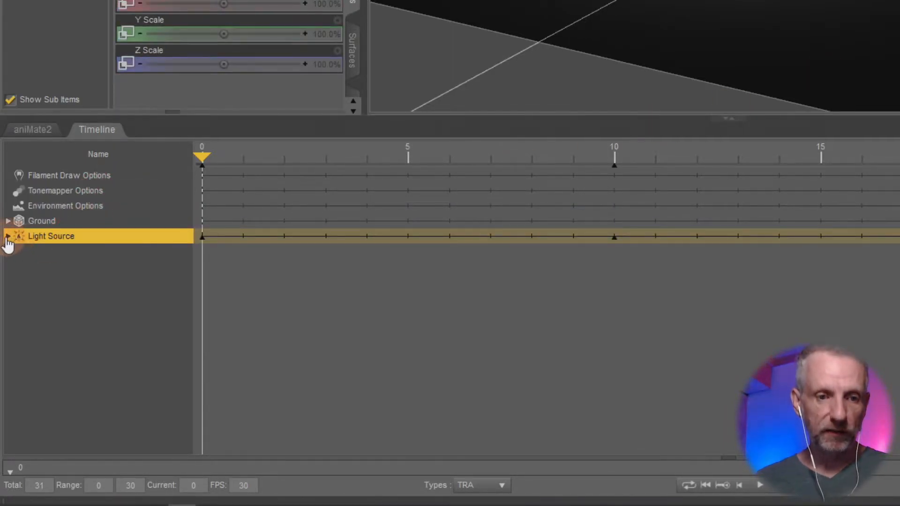
left_click(8, 237)
left_click(16, 253)
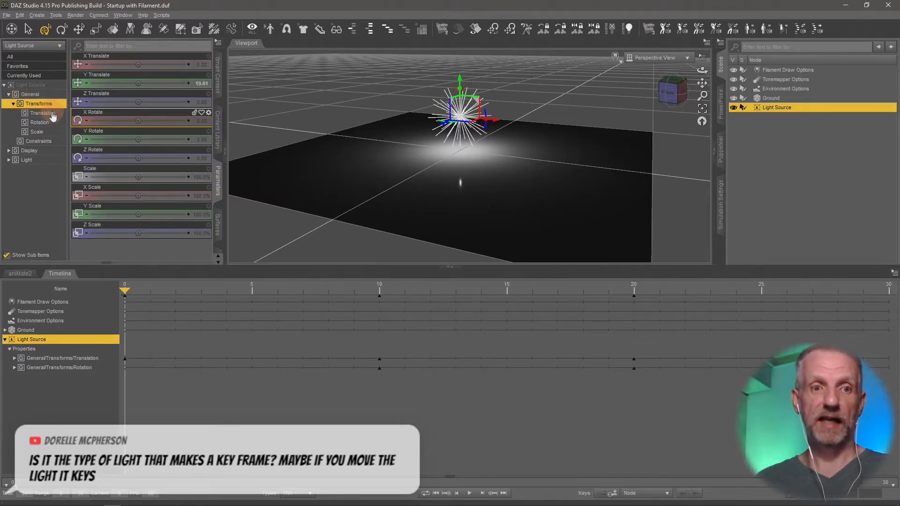
Review the Light Source's Translation, Scale, Display and Light parameter groups for properties missing from the timeline tracks.
left_click(43, 113)
left_click(51, 132)
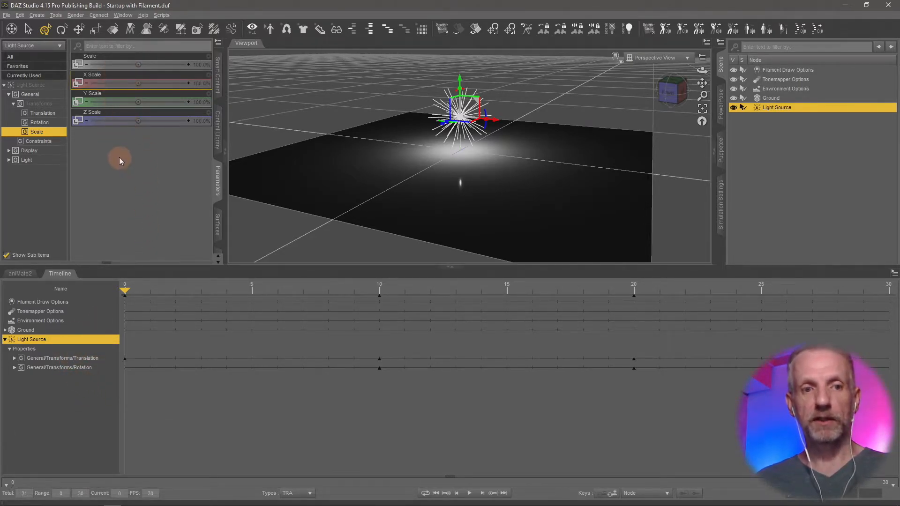
left_click(44, 161)
left_click(47, 153)
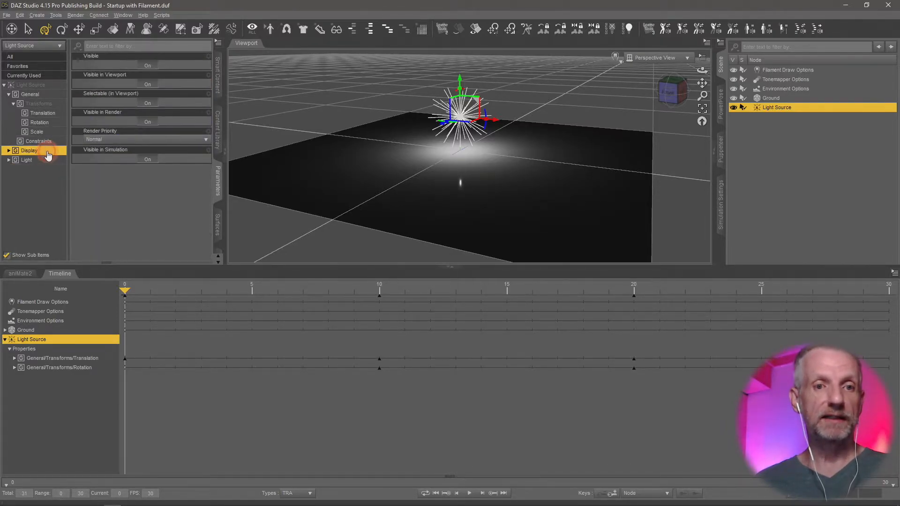
left_click(40, 161)
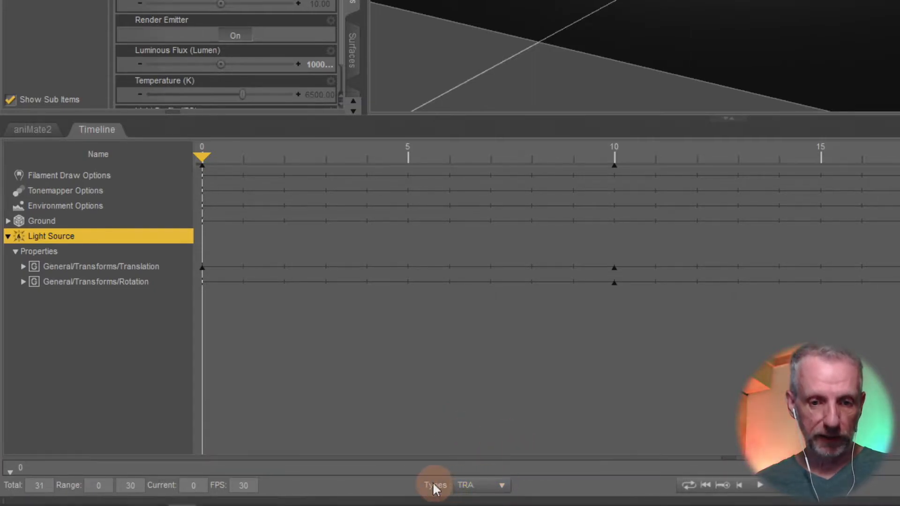
Add Scale to the property types displayed in the timeline and select the Light Source's Scale track.
left_click(504, 487)
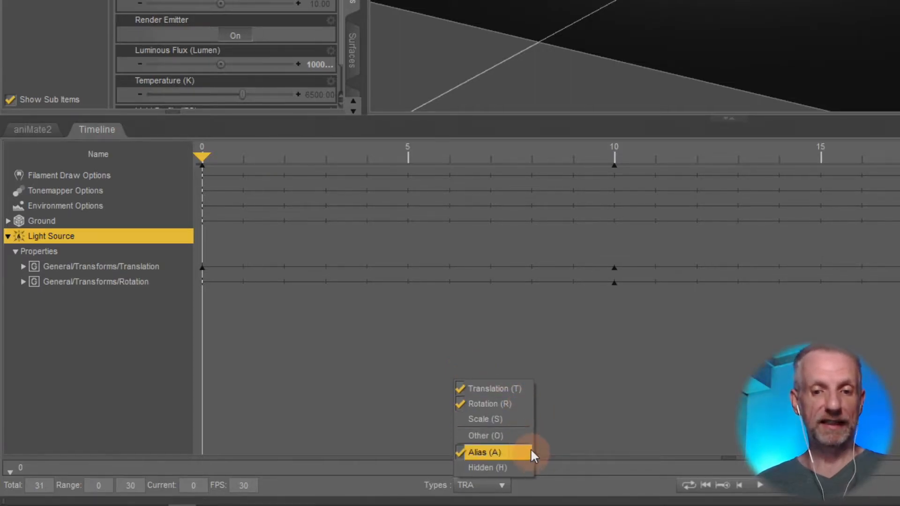
left_click(516, 417)
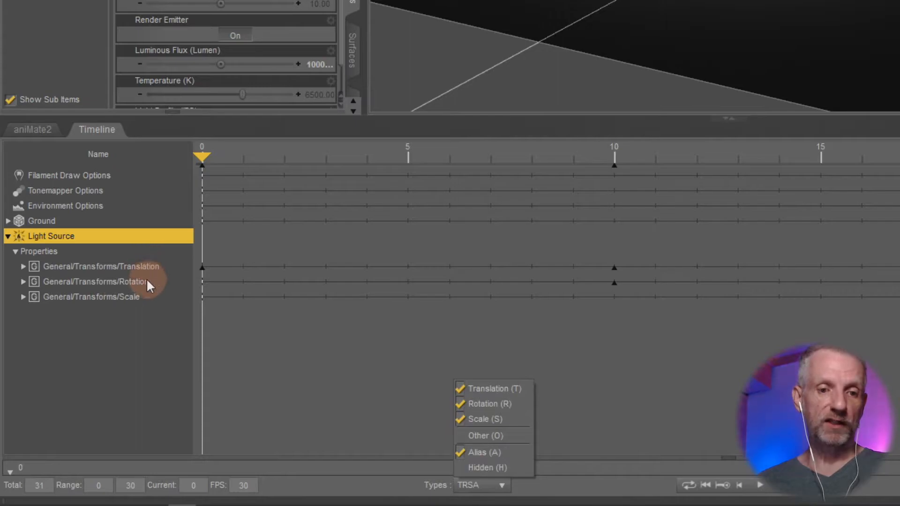
left_click(137, 297)
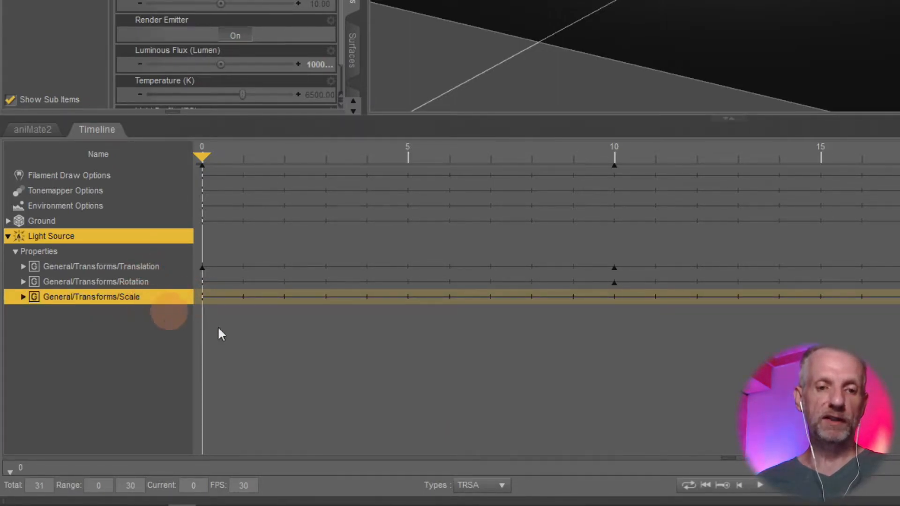
Turn off the Translation, Rotation and Scale property types in the timeline and turn on Other.
left_click(502, 486)
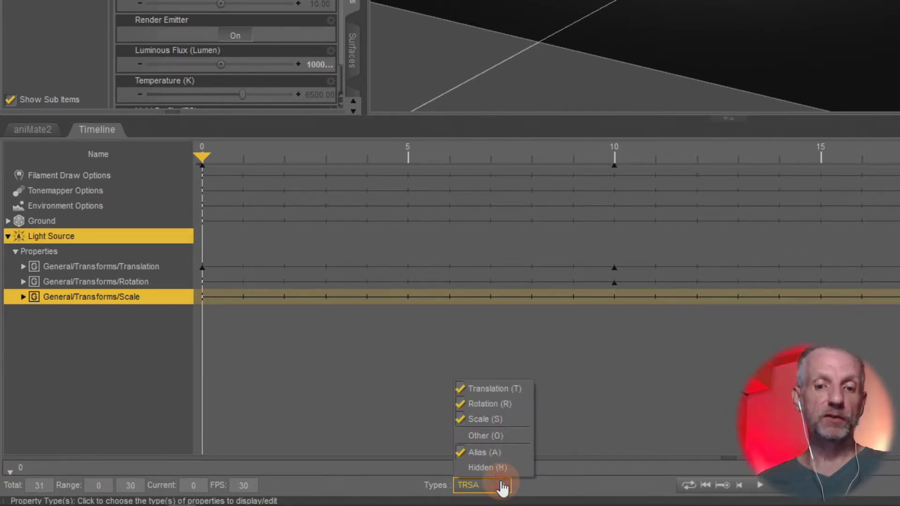
left_click(524, 389)
left_click(510, 403)
left_click(506, 418)
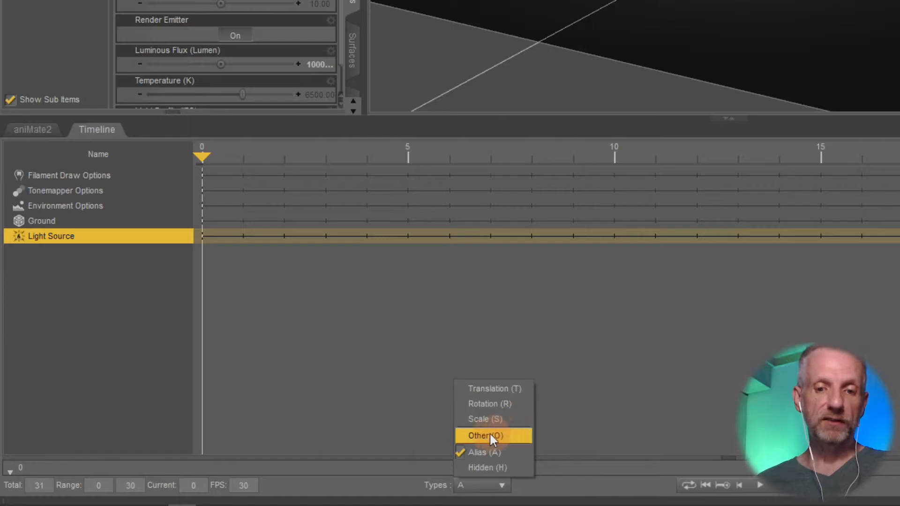
left_click(511, 437)
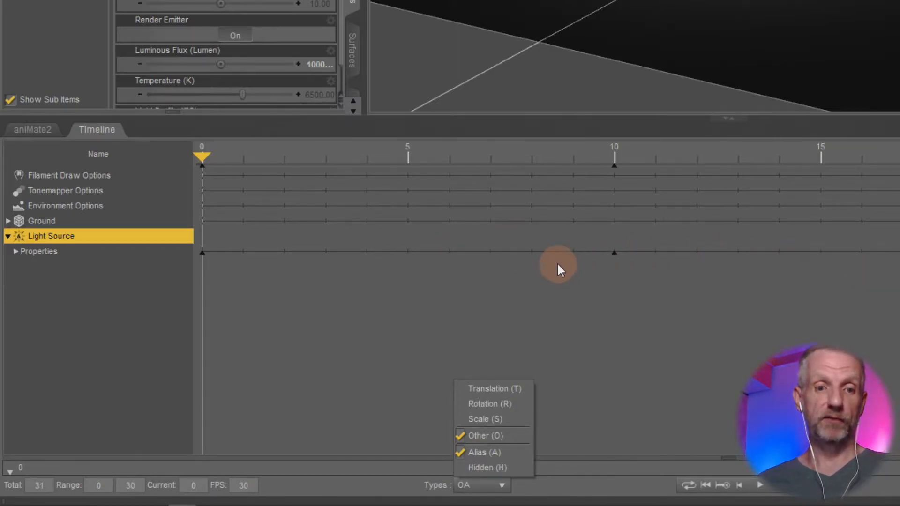
Expand the Light Source's Properties, Light and Photometrics groups in the timeline and select the Luminous Flux (Lumen) track.
left_click(47, 254)
left_click(16, 252)
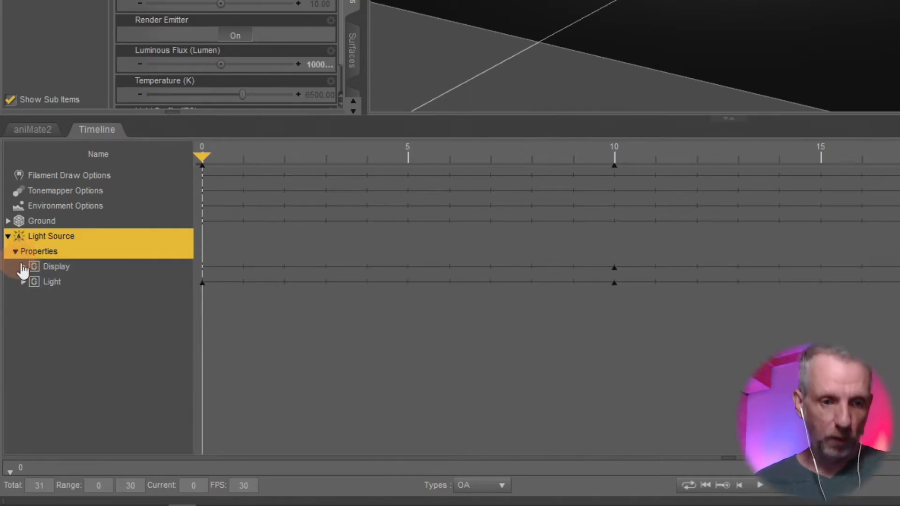
left_click(71, 268)
left_click(52, 283)
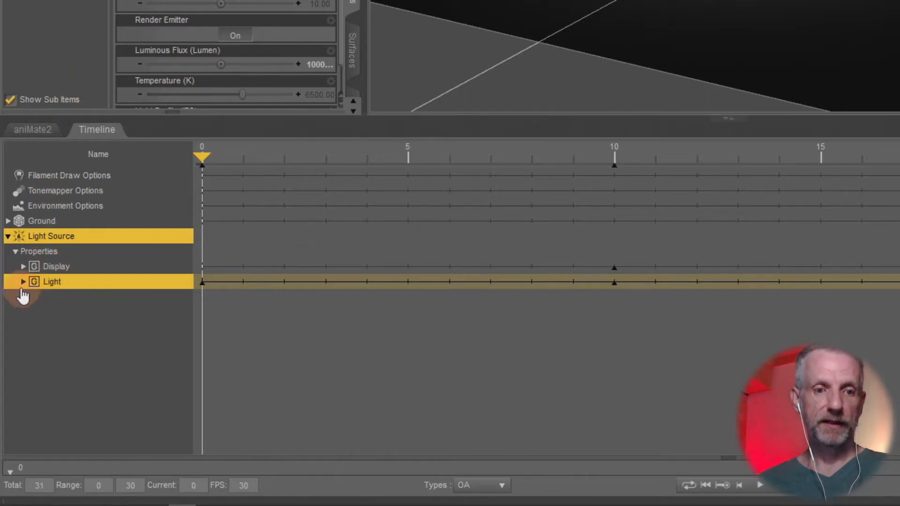
left_click(23, 282)
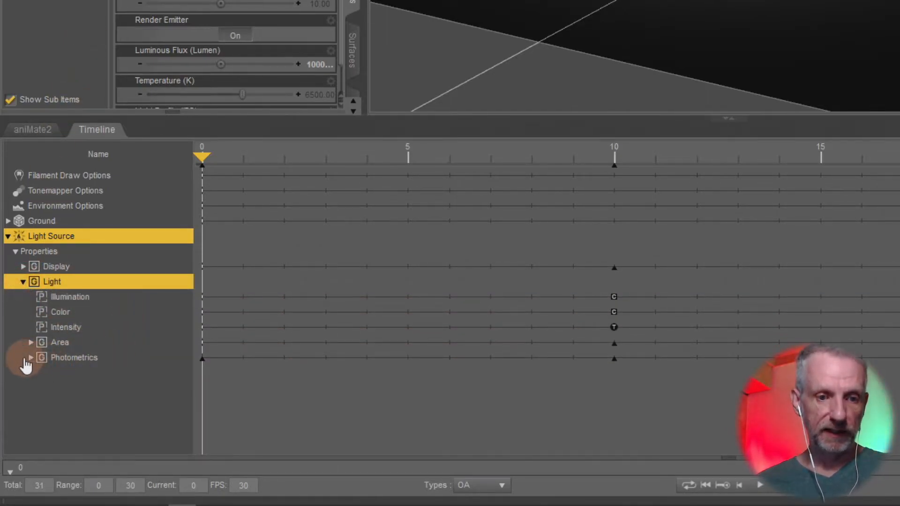
left_click(31, 358)
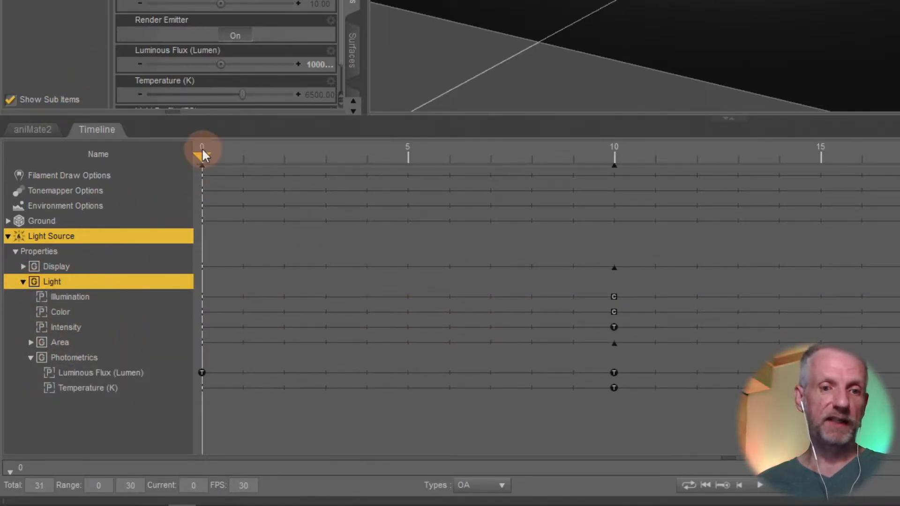
scroll(229, 96, "down", 1)
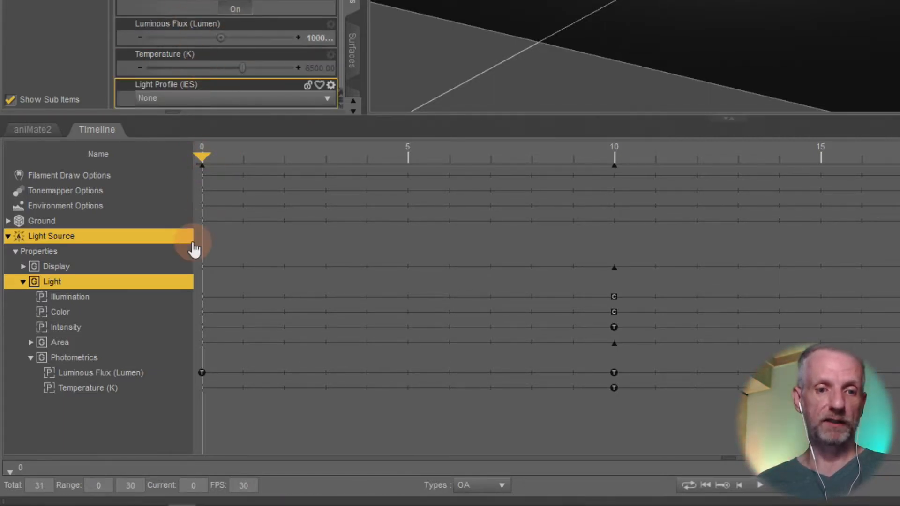
left_click(126, 374)
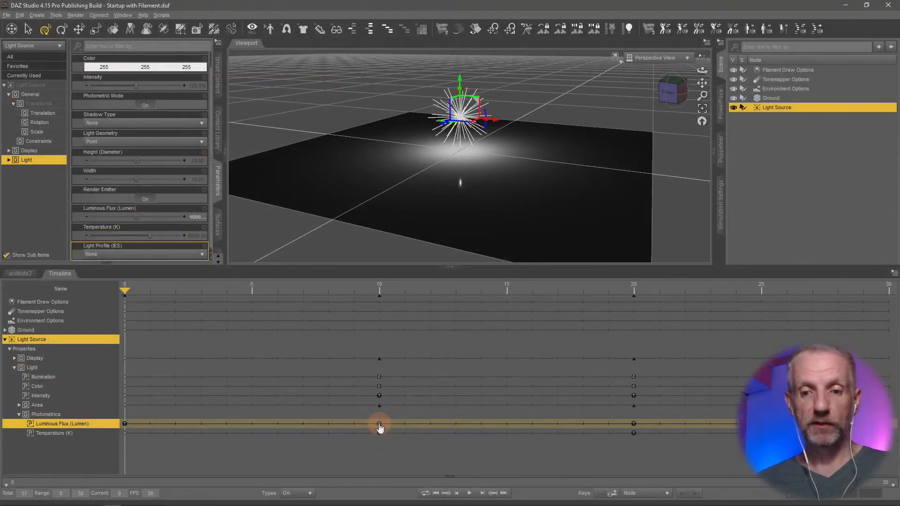
Preview the animation from frame 0 and move the Luminous Flux key at frame 10 to frame 5.
left_click(470, 493)
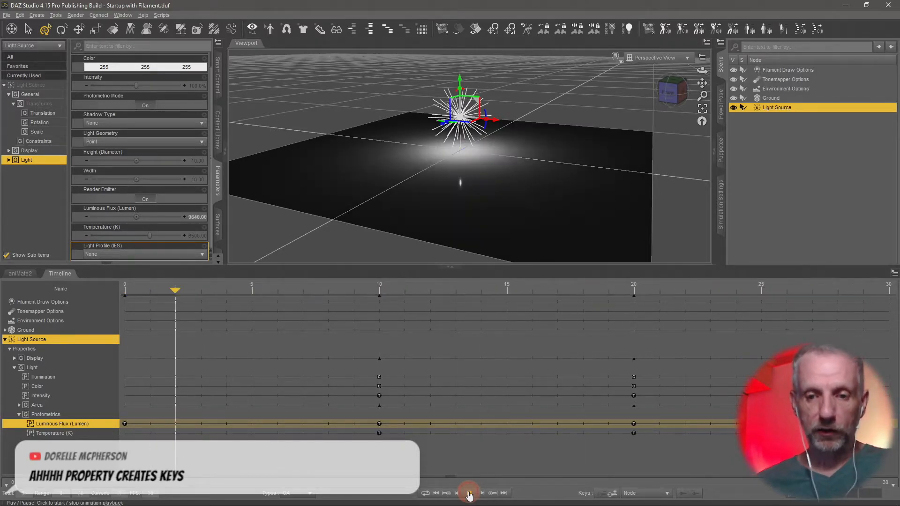
left_click(436, 493)
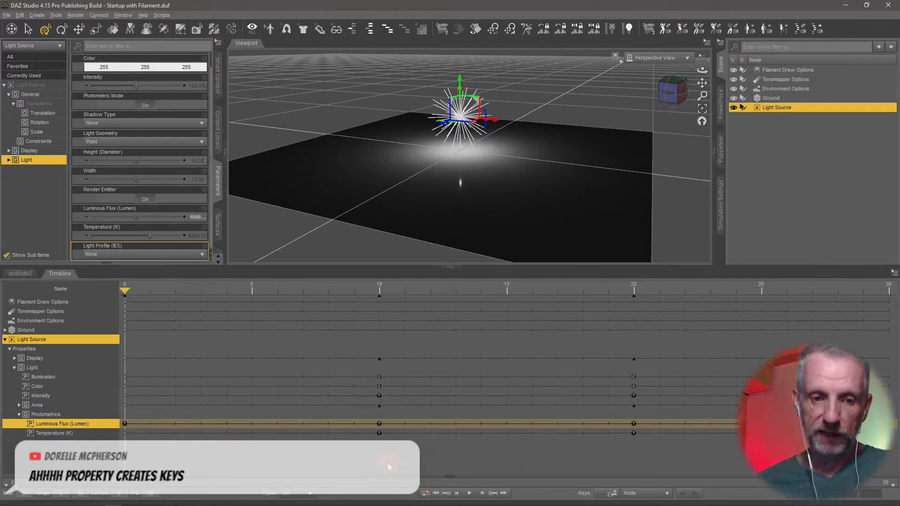
left_click(380, 426)
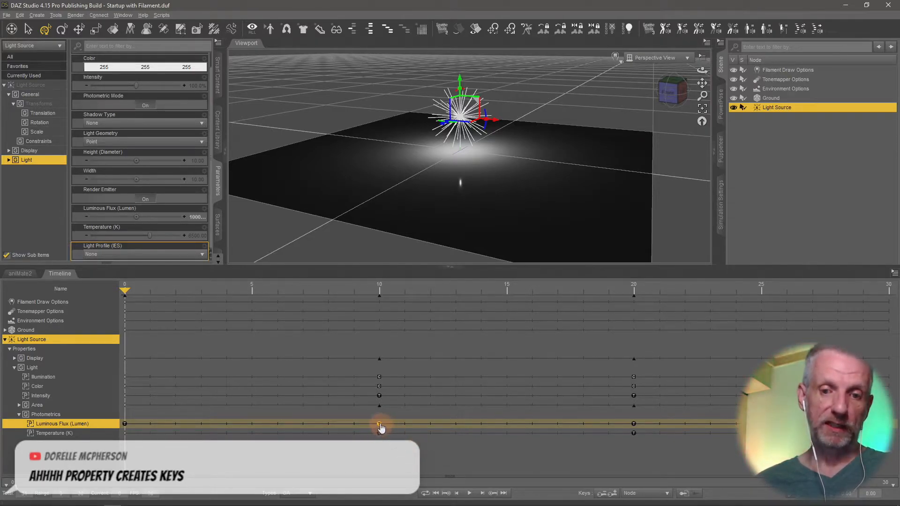
left_click_drag(380, 429, 183, 440)
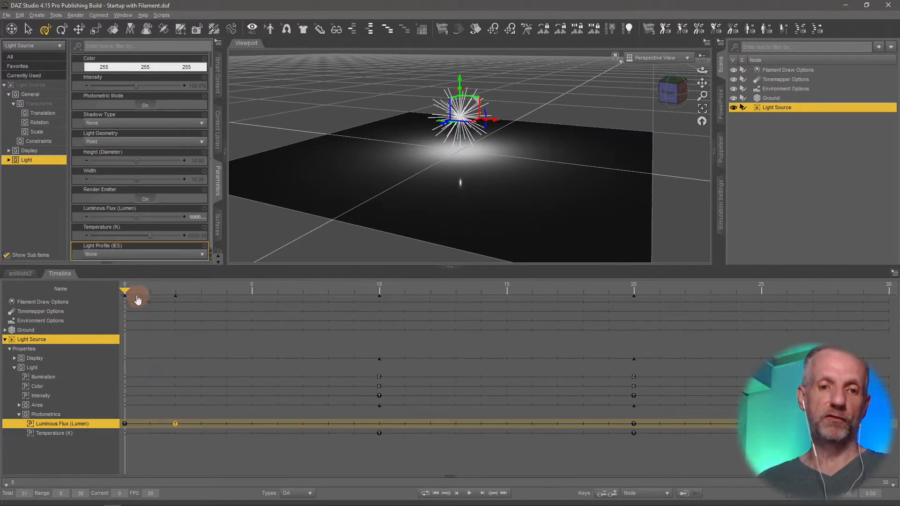
left_click_drag(176, 428, 246, 428)
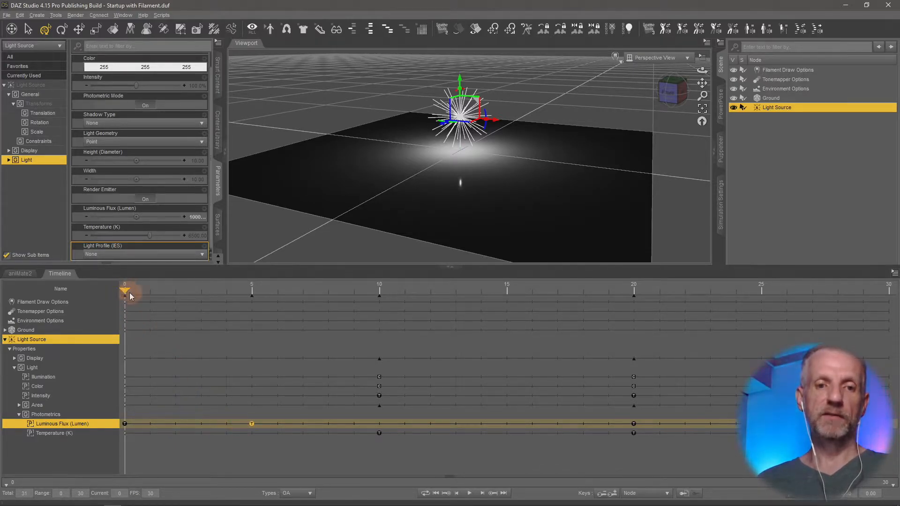
left_click_drag(126, 291, 37, 358)
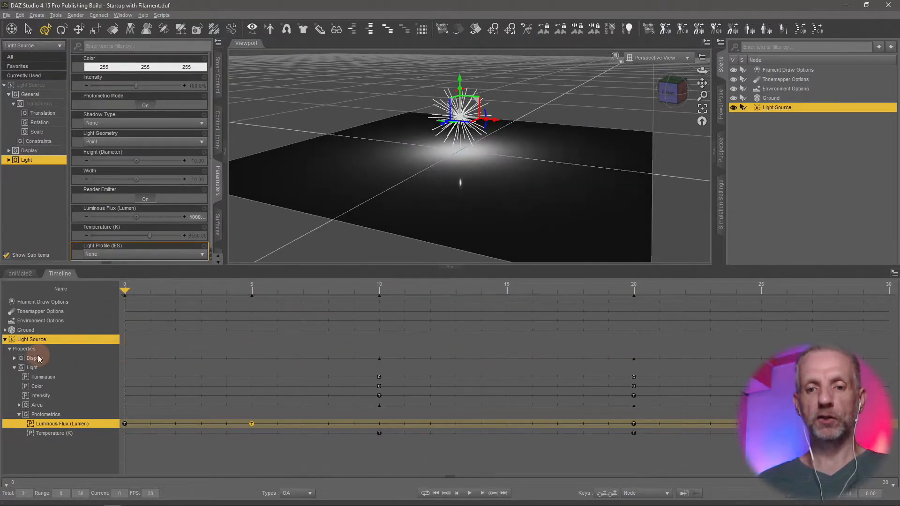
Play back the light animation with the shifted Luminous Flux key, stop it and return to frame 0.
left_click(469, 493)
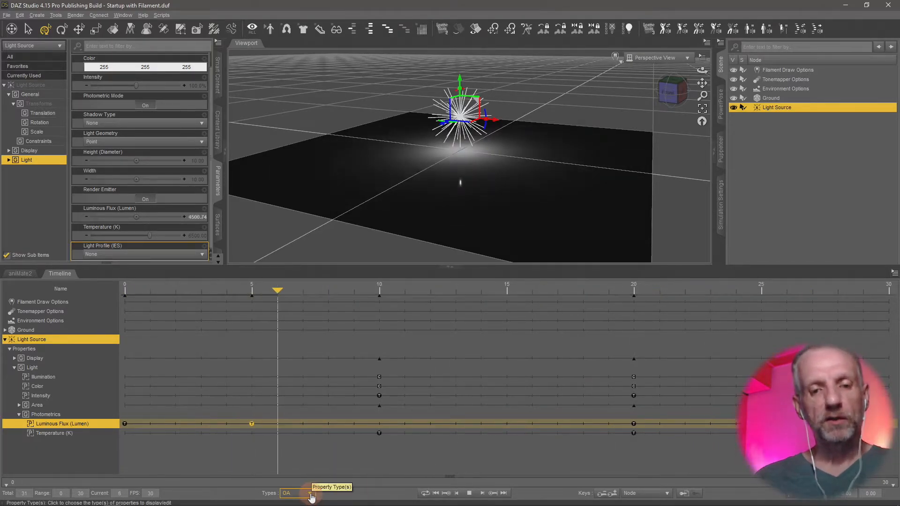
left_click(312, 494)
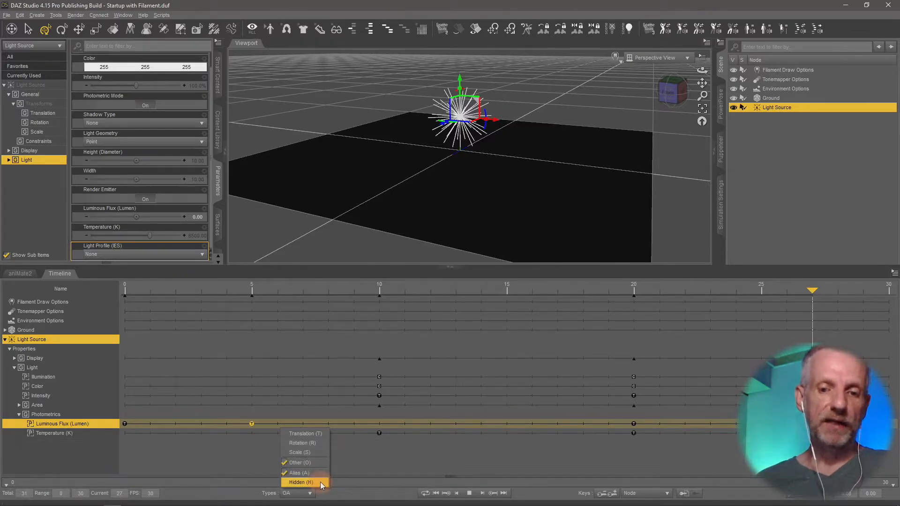
left_click(468, 494)
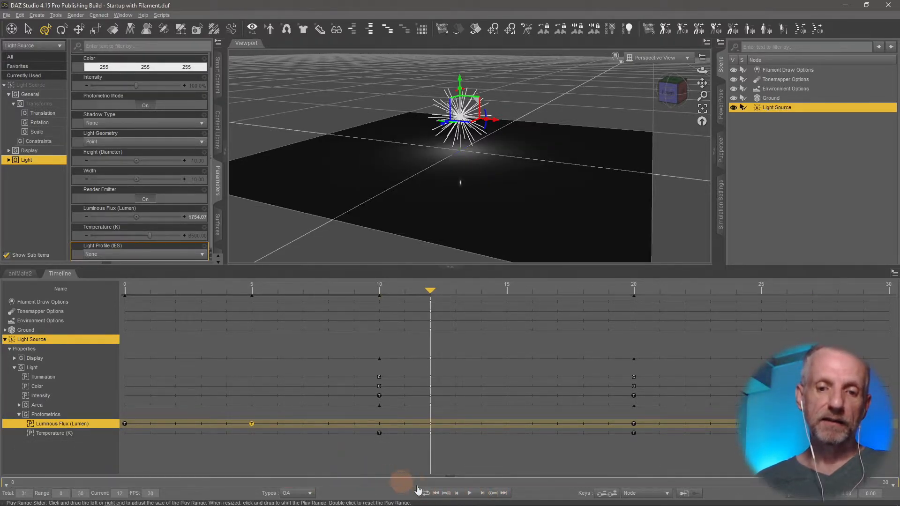
left_click(436, 493)
Show the Hidden property type in the timeline, select the Light's Shadow group, and turn Hidden off again.
left_click(311, 492)
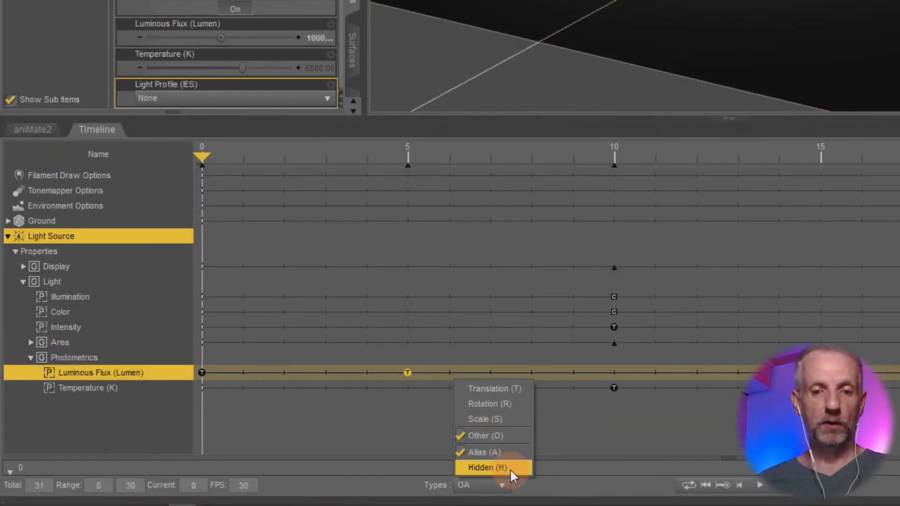
left_click(520, 468)
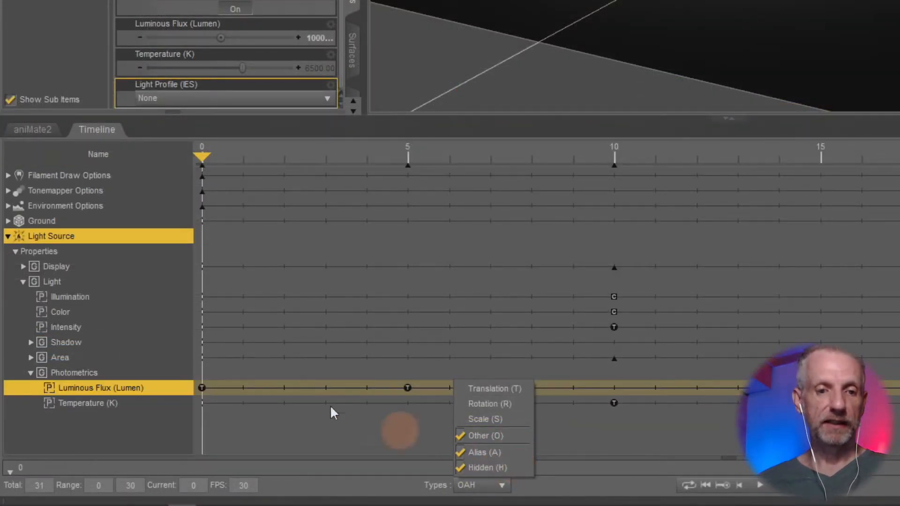
left_click(94, 346)
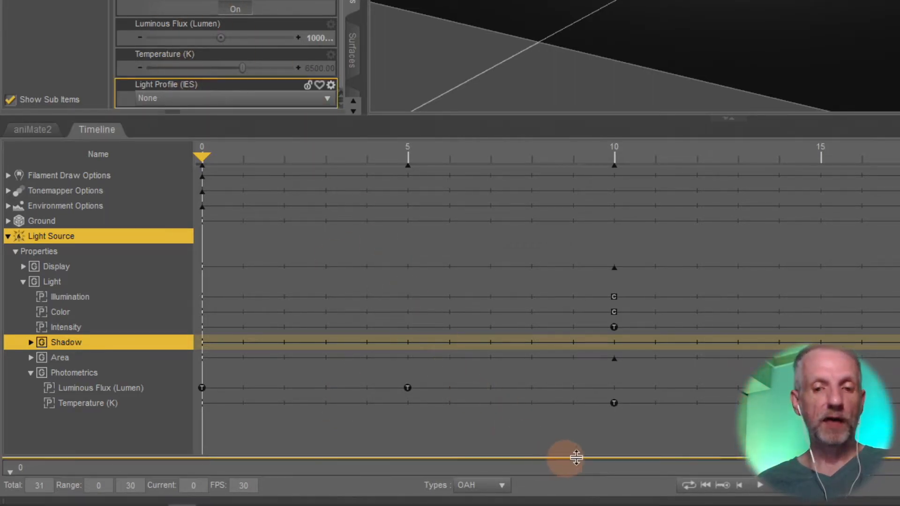
left_click(502, 485)
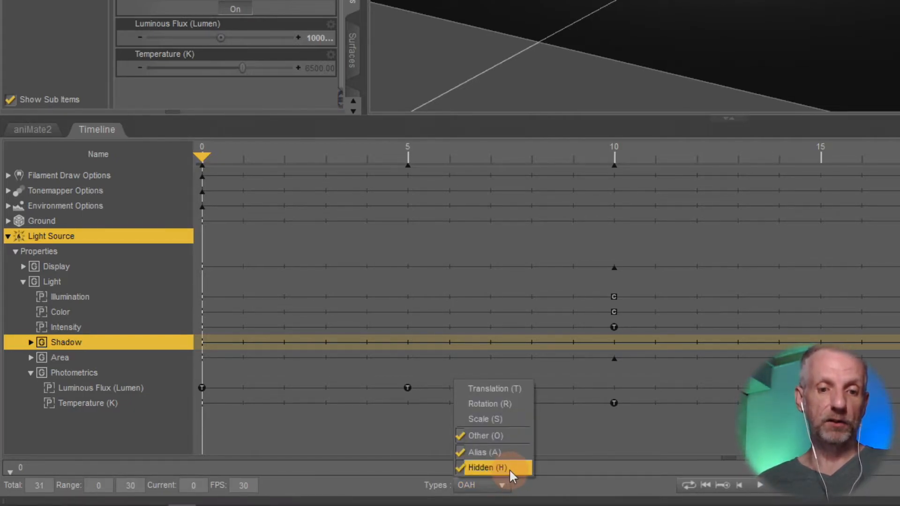
left_click(509, 469)
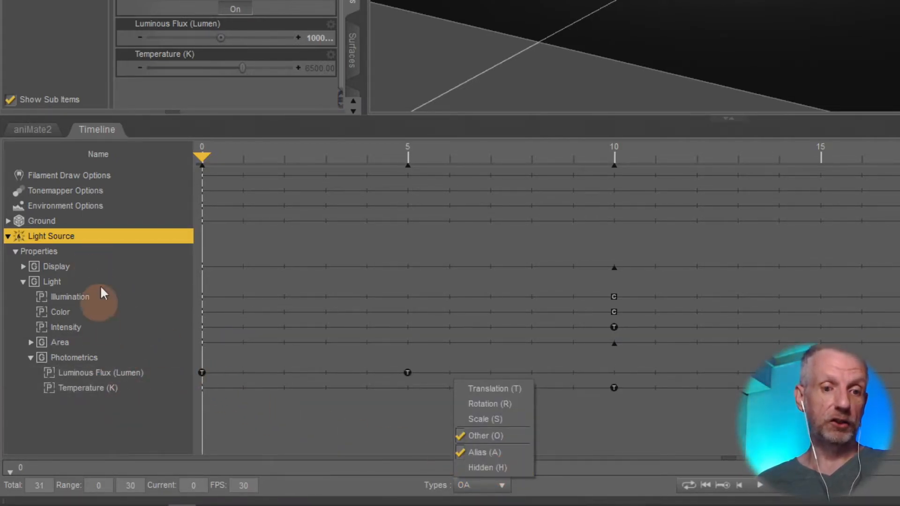
Turn the Alias property type off and back on to compare the timeline tracks.
left_click(517, 453)
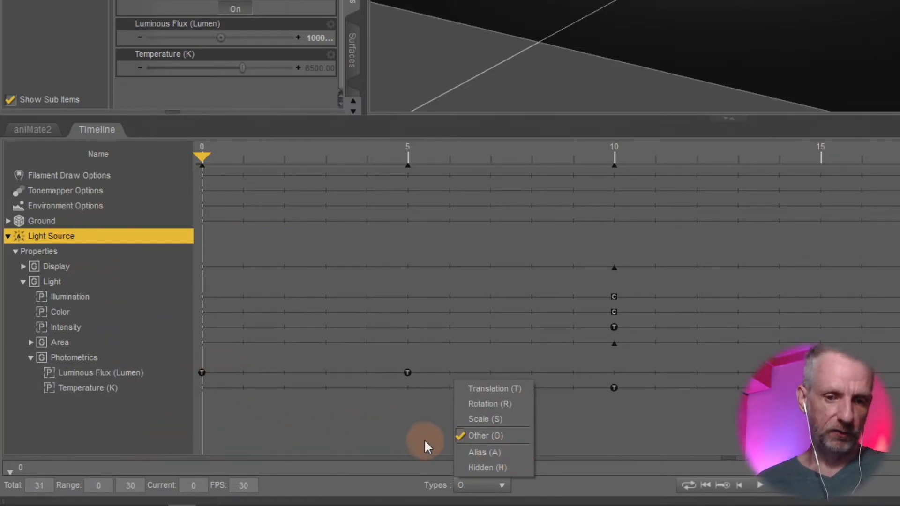
left_click(514, 452)
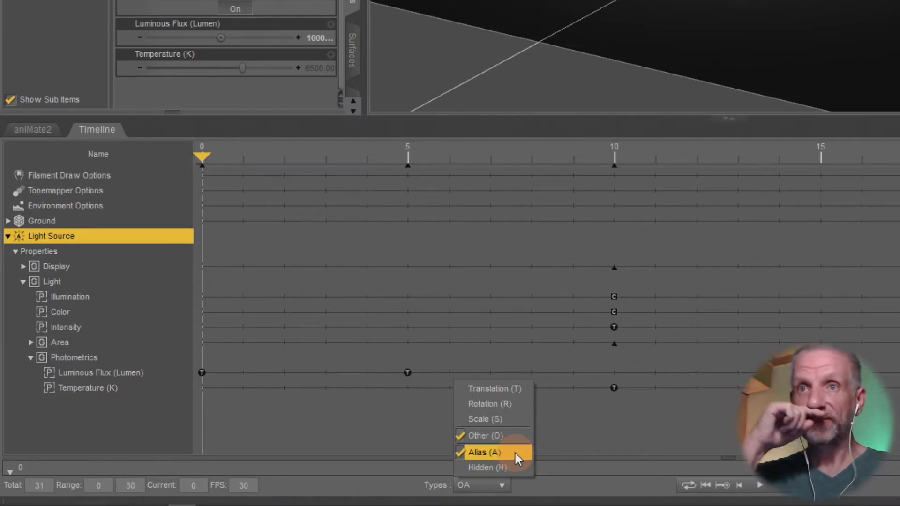
left_click(364, 454)
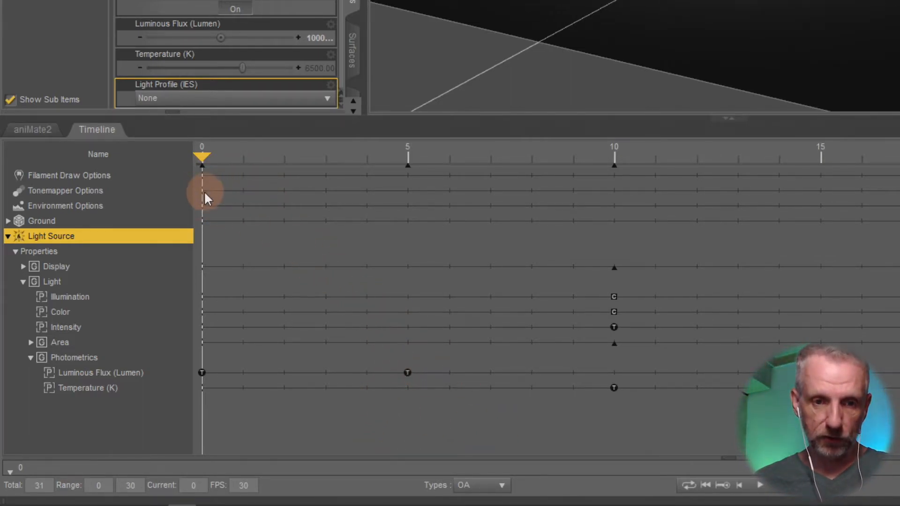
Copy the Luminous Flux key at frame 5 and paste it at frame 7.
right_click(407, 374)
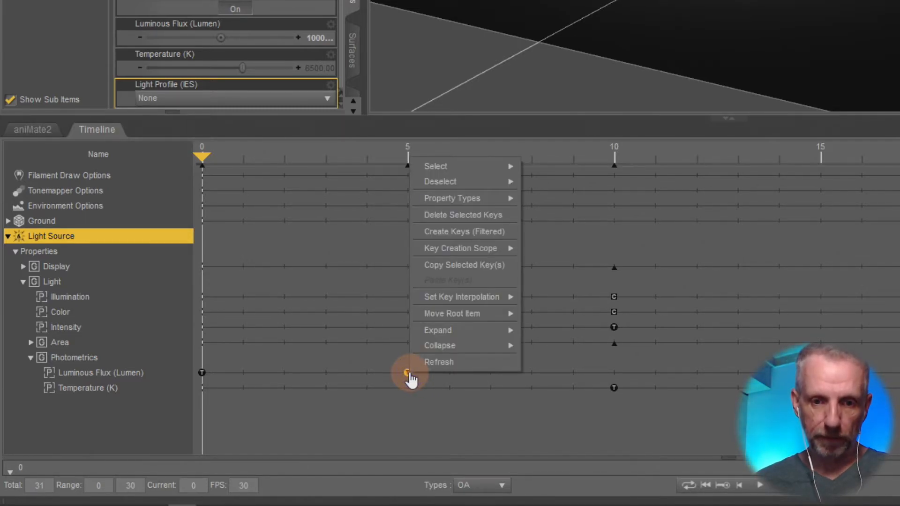
left_click(504, 266)
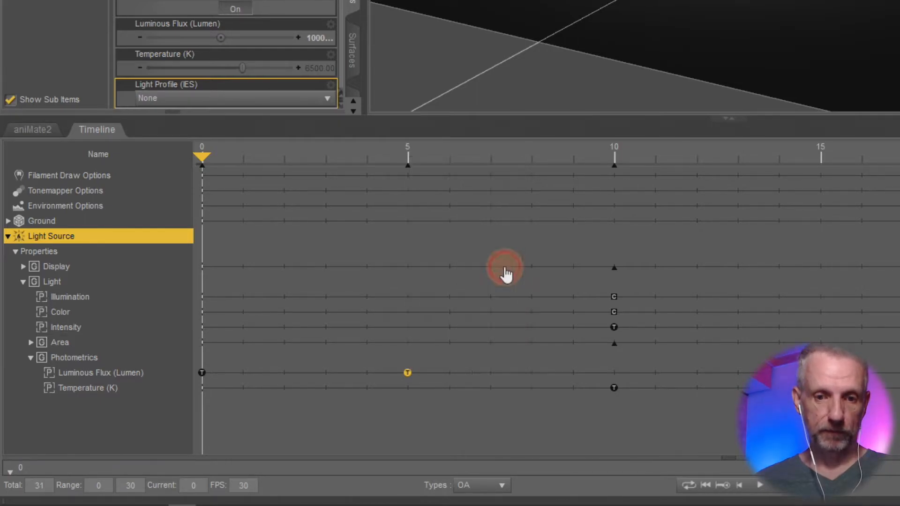
left_click_drag(204, 155, 490, 209)
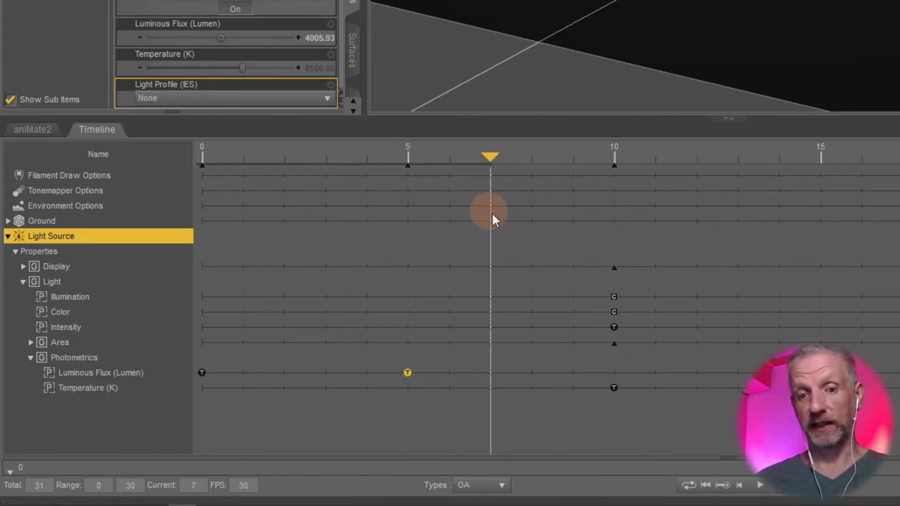
right_click(490, 373)
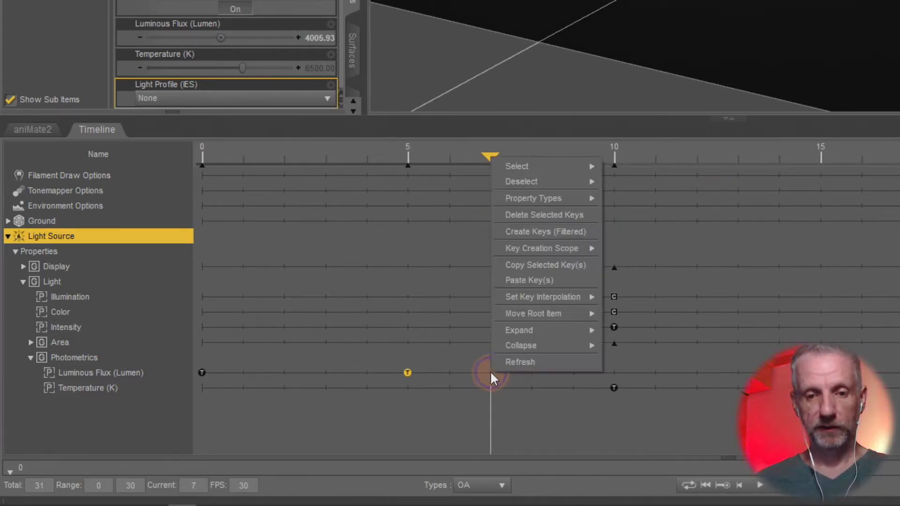
left_click(576, 279)
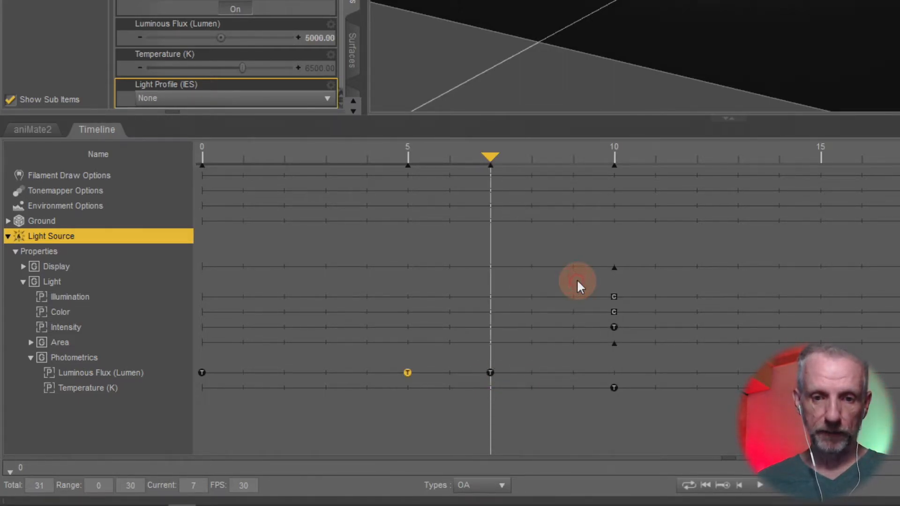
Select the pasted Luminous Flux key and scrub the playhead back to frame 6 to check the value there.
left_click(490, 373)
left_click_drag(496, 162, 469, 272)
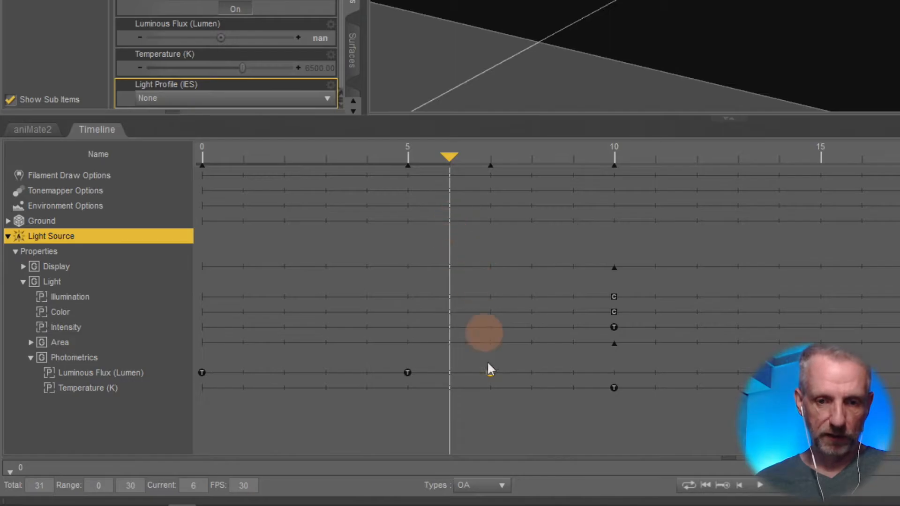
Move the pasted Luminous Flux key from frame 7 to frame 16 and bring the playhead to it.
left_click(490, 373)
left_click_drag(491, 374, 761, 390)
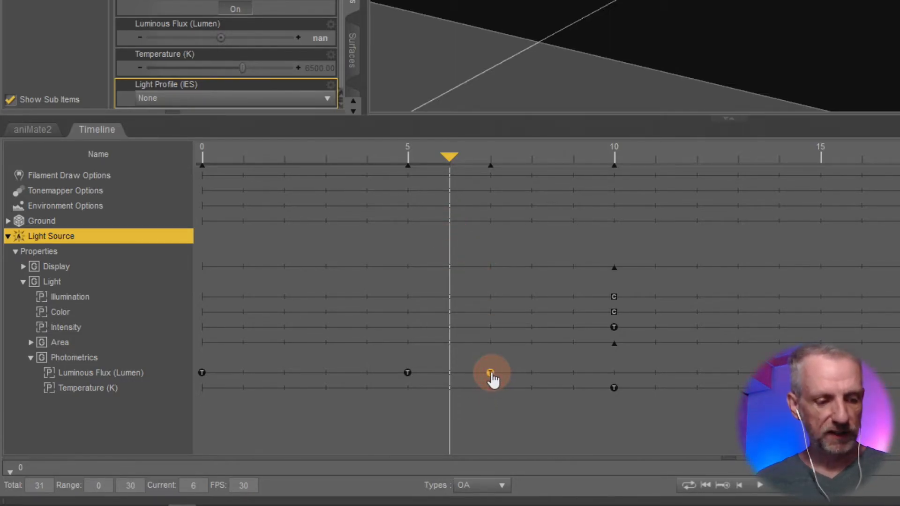
left_click_drag(473, 438, 522, 428)
left_click_drag(277, 292, 526, 353)
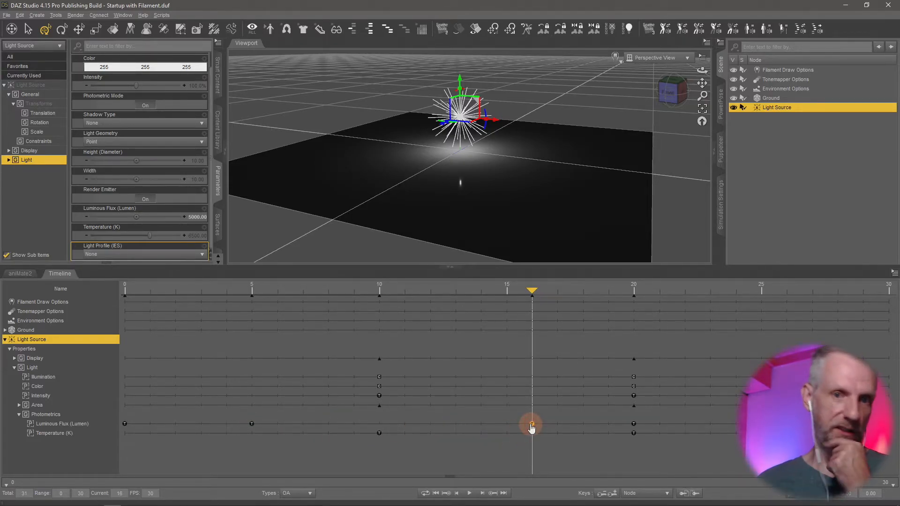
Scrub the playhead between frames 6 and 16 to examine how Luminous Flux behaves before the moved key.
left_click_drag(530, 292, 268, 322)
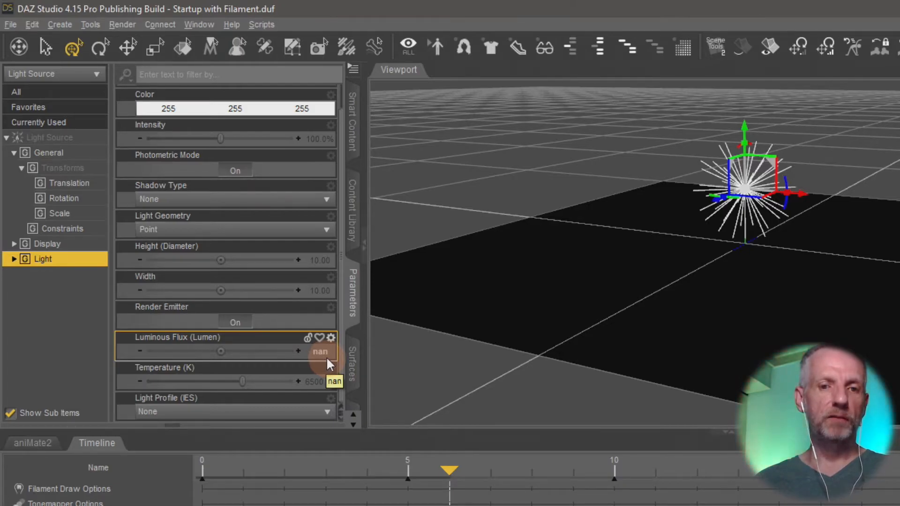
left_click_drag(450, 469, 854, 503)
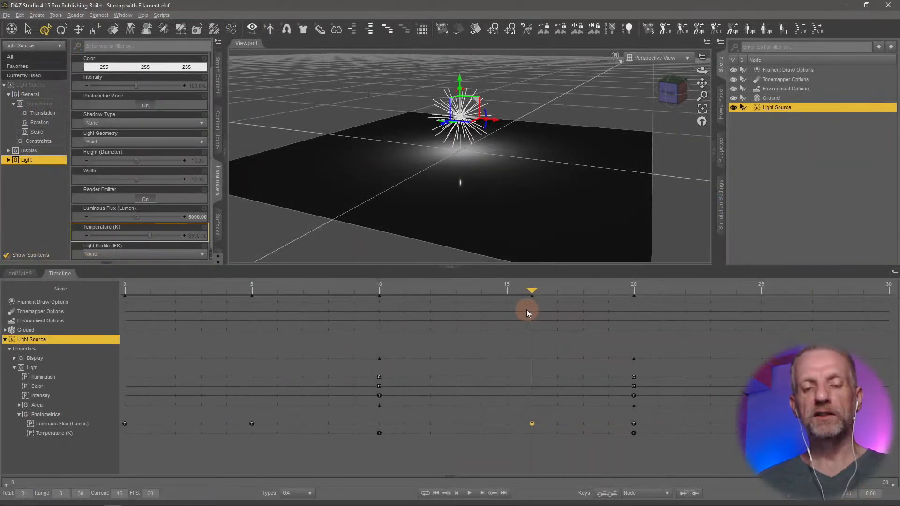
left_click_drag(854, 502, 409, 505)
left_click_drag(270, 322, 525, 337)
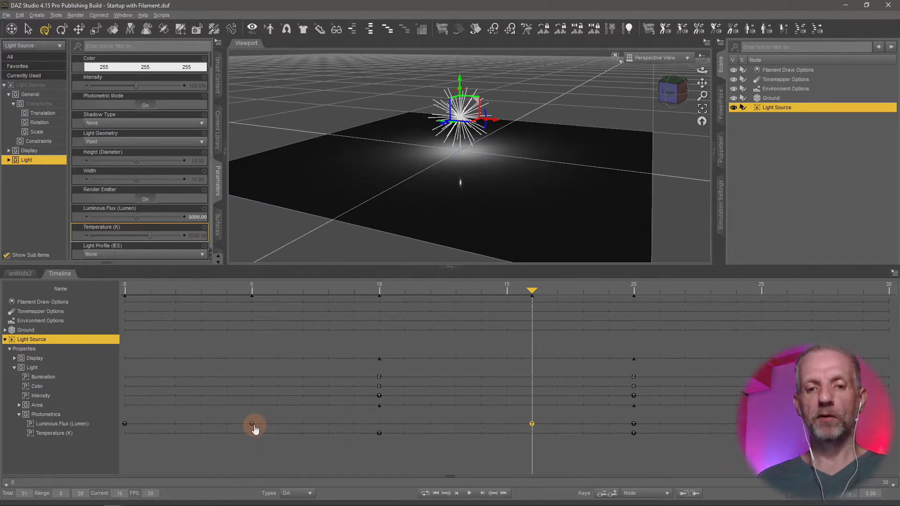
Scrub the playhead to frame 13 and delete the selected Luminous Flux key at frame 16.
left_click(532, 424)
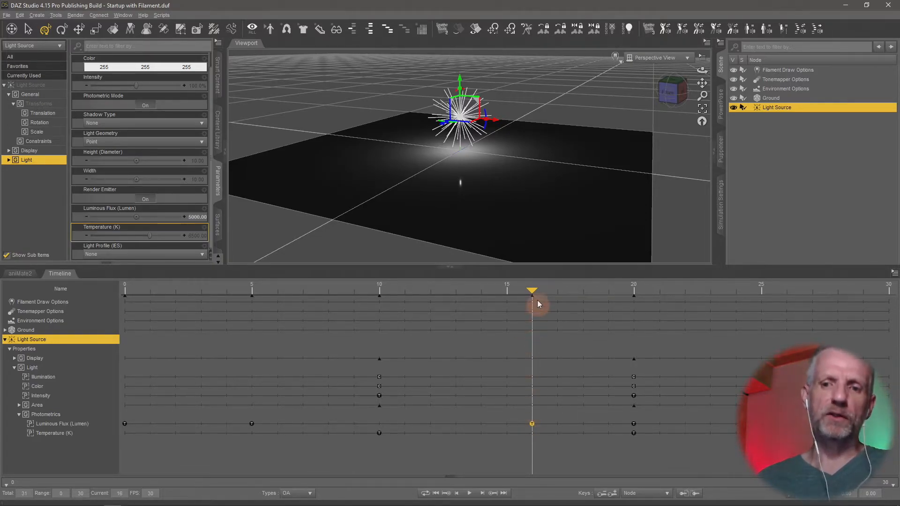
left_click_drag(533, 290, 459, 330)
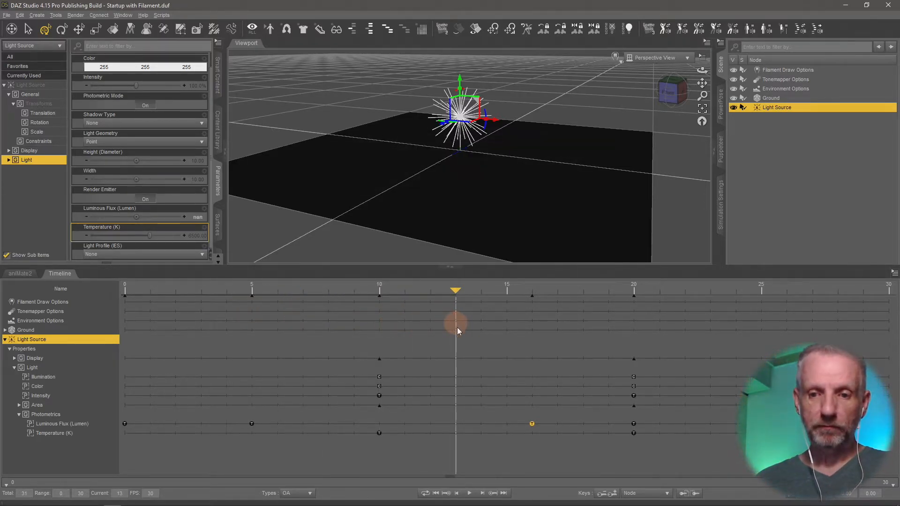
right_click(531, 423)
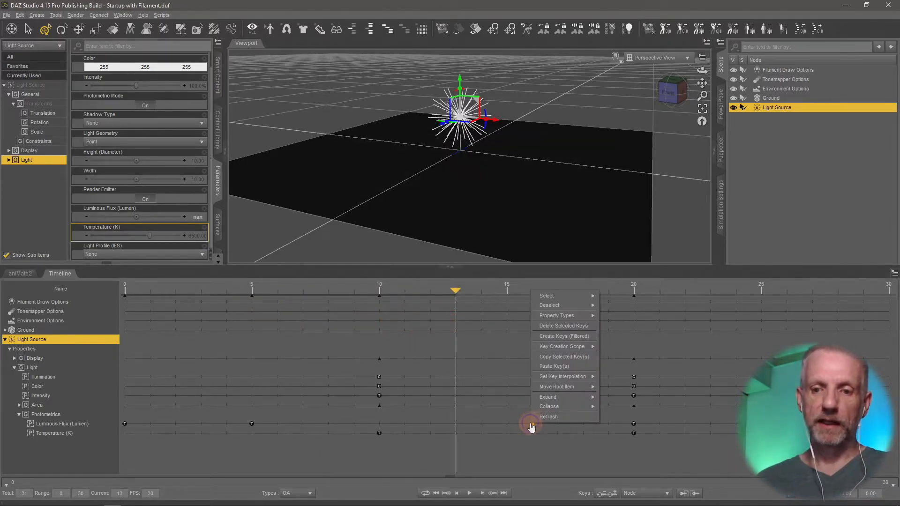
left_click(590, 326)
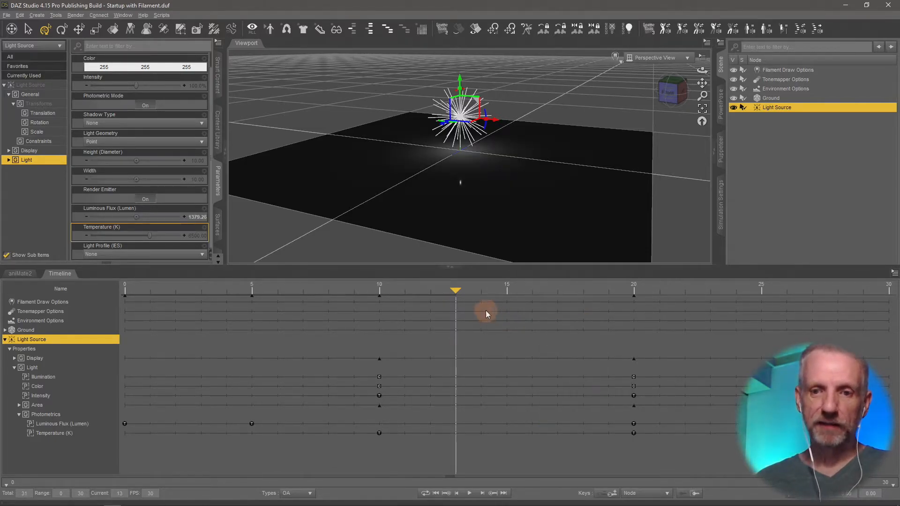
Paste the copied Luminous Flux key at frame 24 and return the playhead to frame 0.
left_click_drag(455, 290, 734, 401)
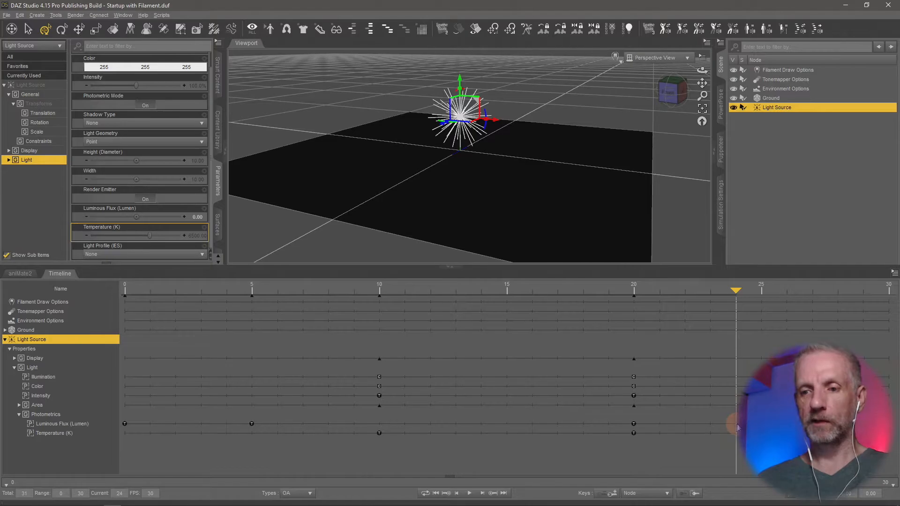
right_click(737, 293)
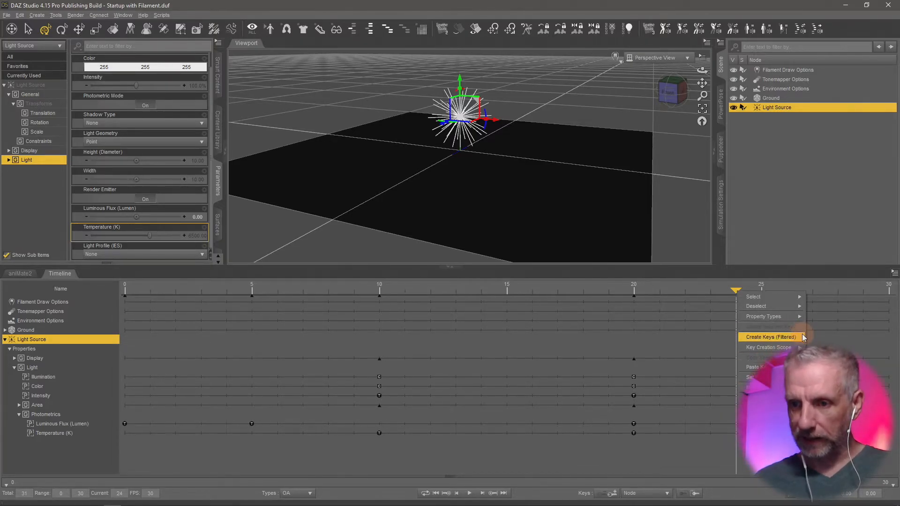
left_click(760, 367)
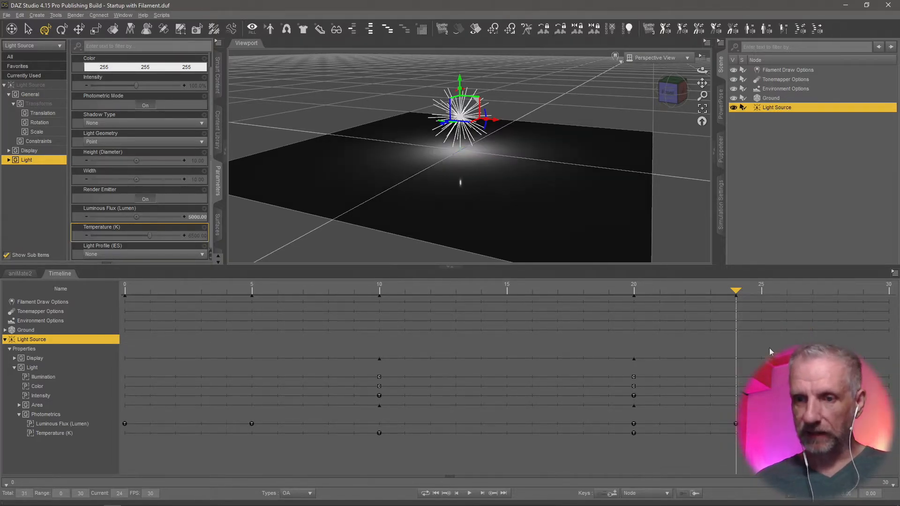
left_click_drag(745, 300, 42, 308)
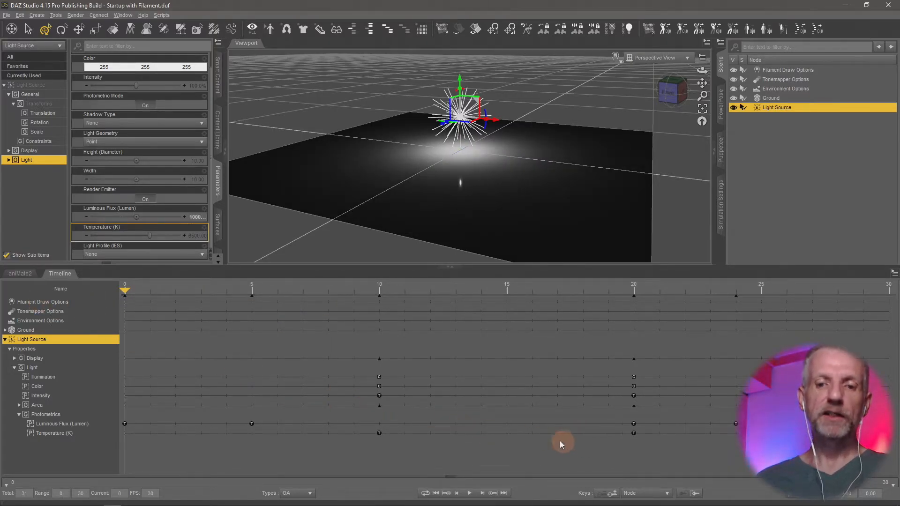
left_click_drag(651, 449, 103, 401)
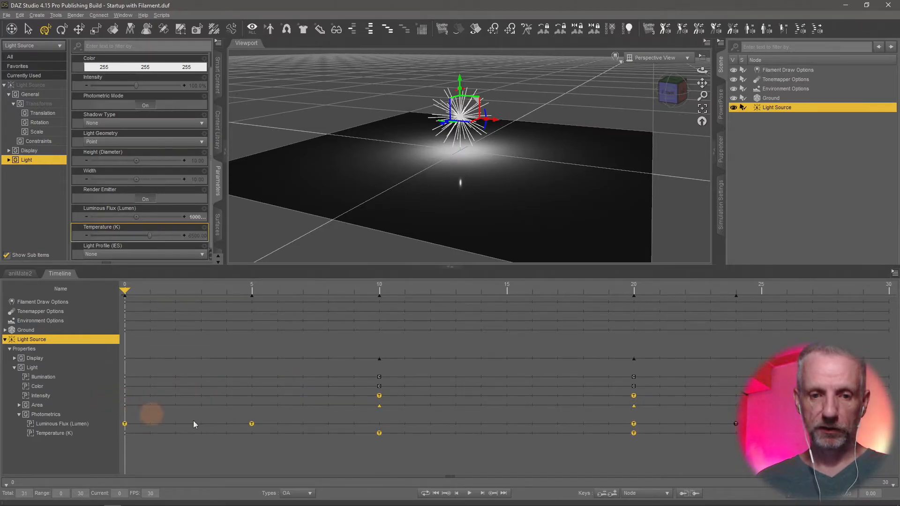
right_click(252, 424)
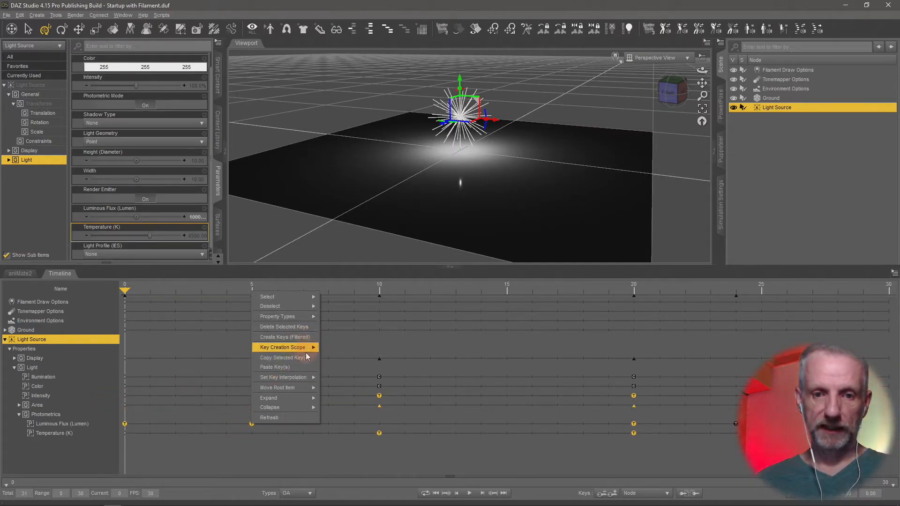
left_click(356, 461)
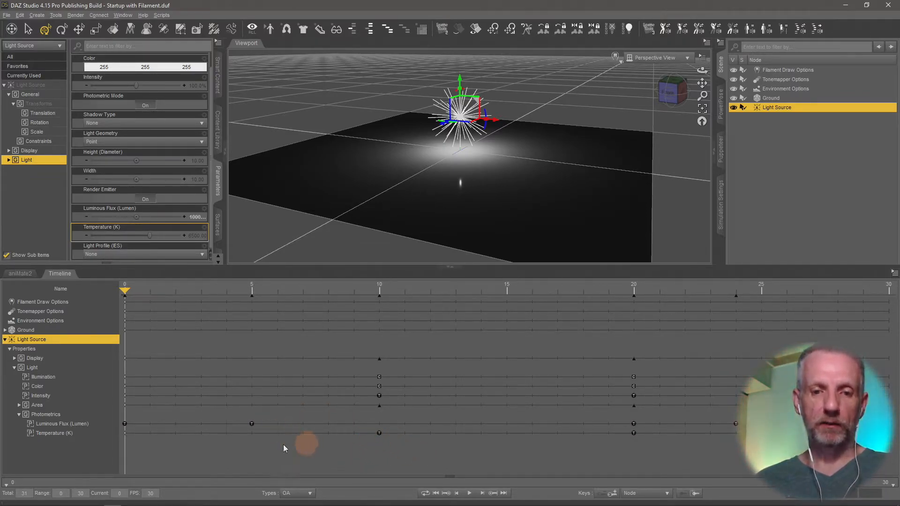
Move the Luminous Flux key from frame 5 to frame 10 and delete the one at frame 24.
left_click_drag(252, 425, 375, 432)
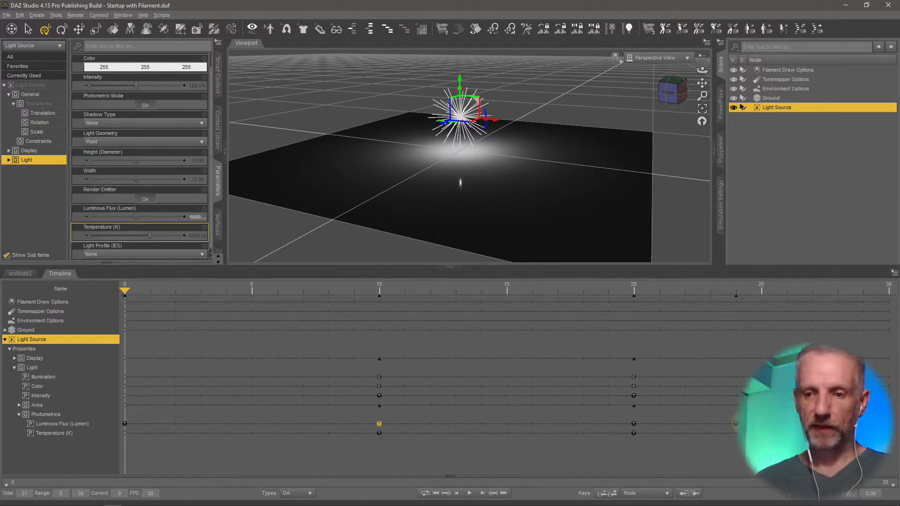
right_click(736, 428)
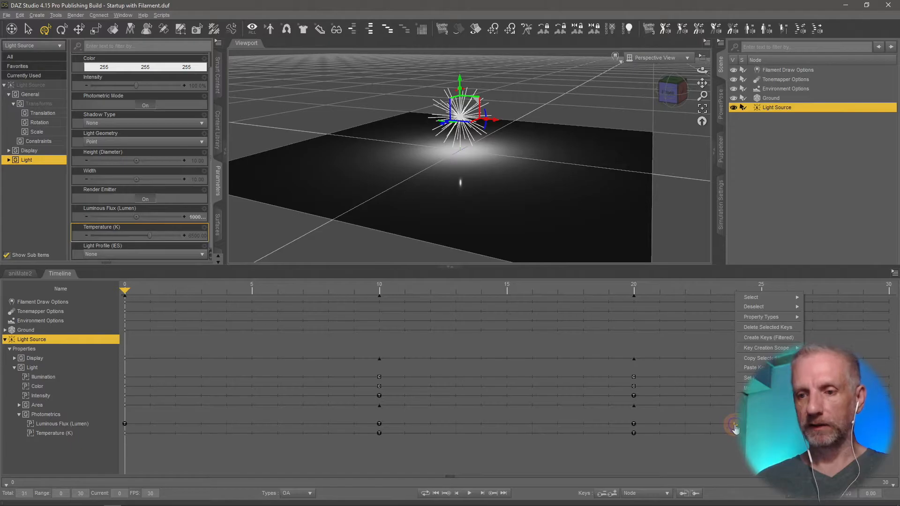
left_click(791, 332)
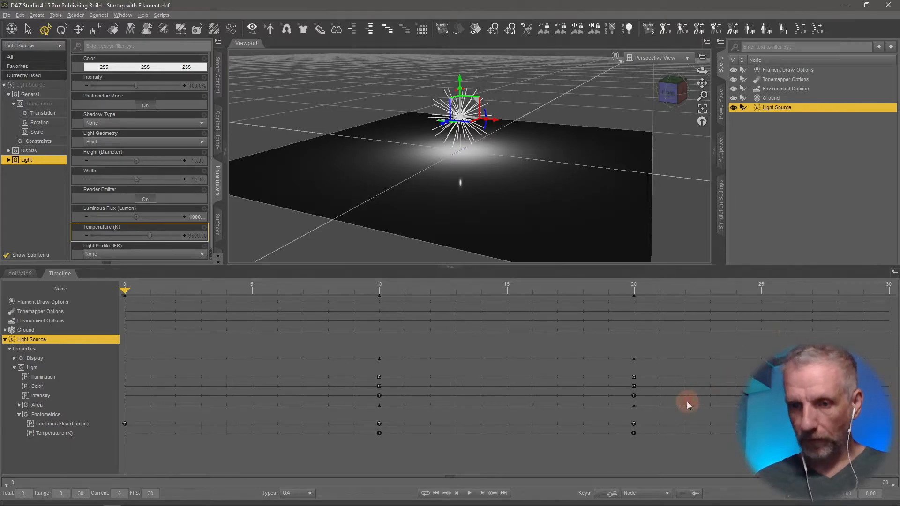
Set the playhead to frame 10 and collapse the Light Source's property tracks in the timeline.
left_click(375, 288)
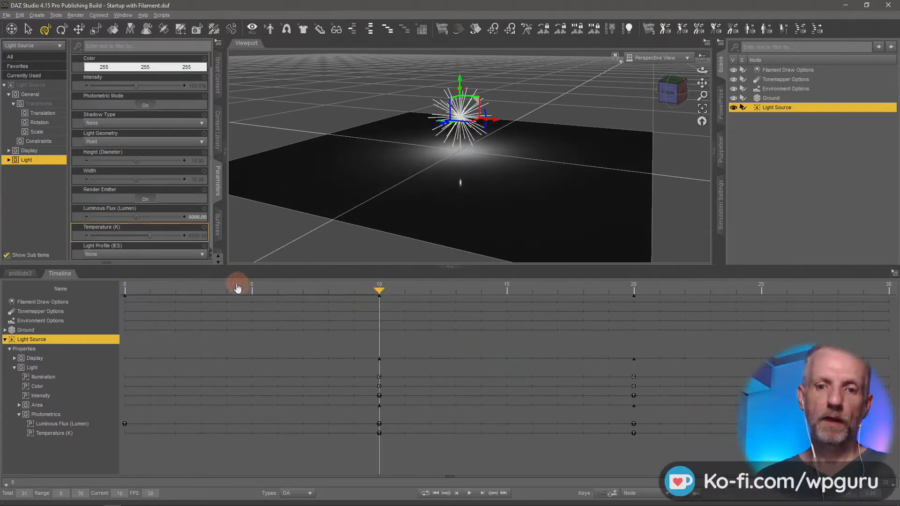
left_click(9, 349)
left_click(5, 341)
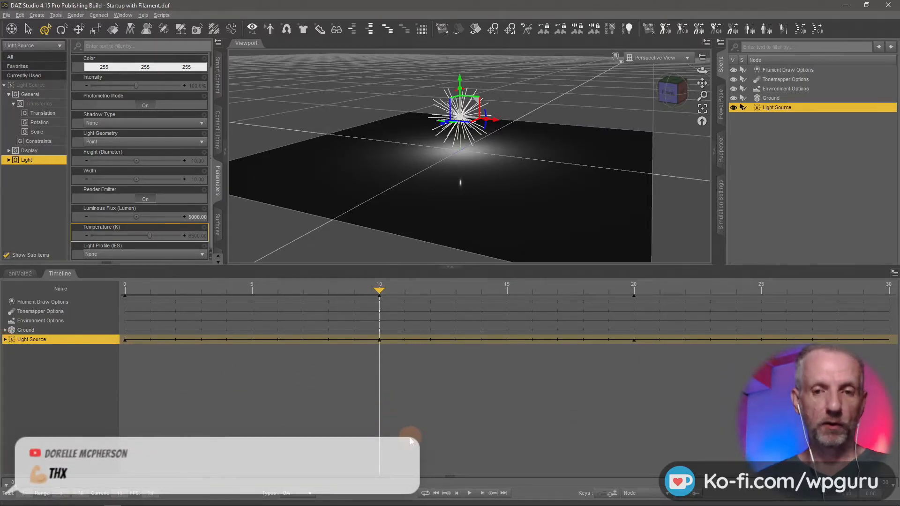
Move the Light Source's combined key from frame 10 to frame 3, scrub to check the values, and move it on to frame 8.
left_click(379, 342)
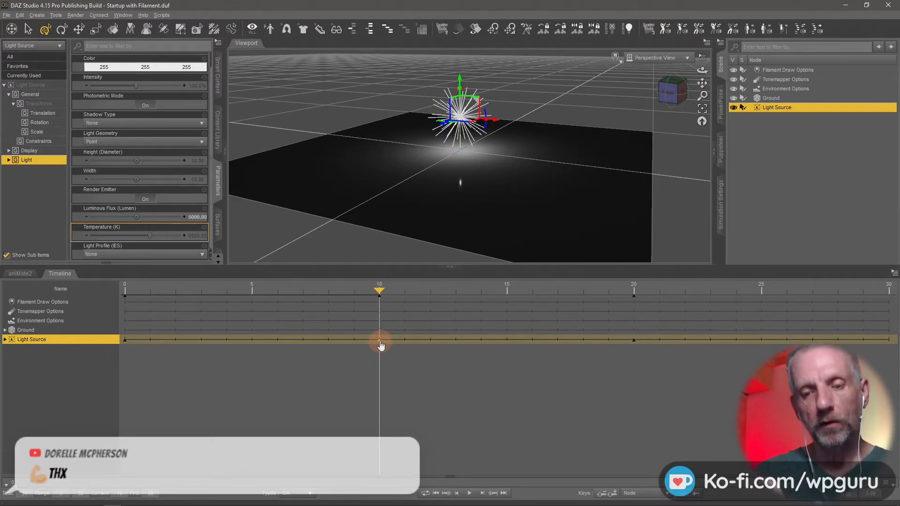
right_click(380, 345)
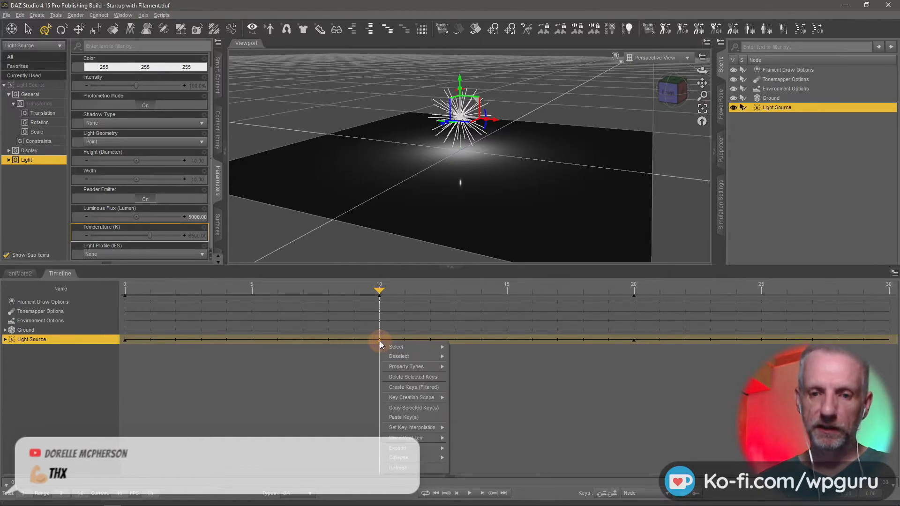
left_click(369, 345)
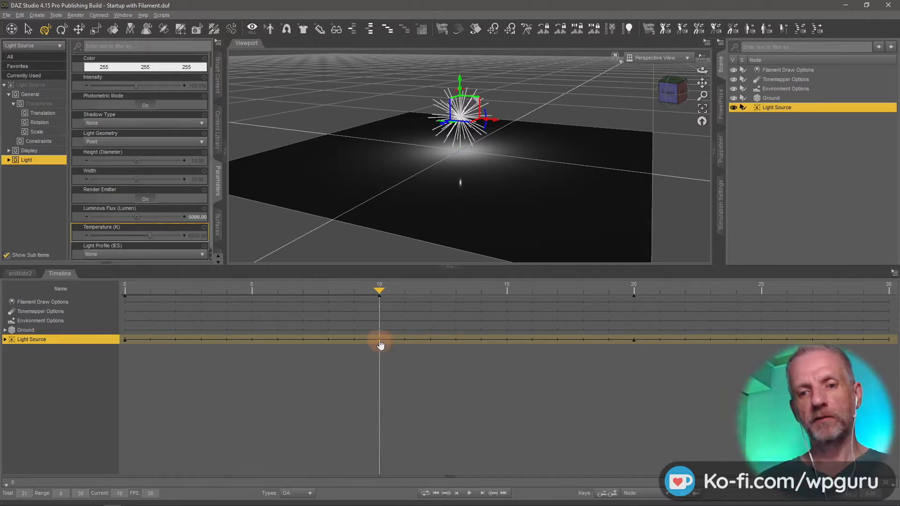
left_click_drag(380, 345, 202, 346)
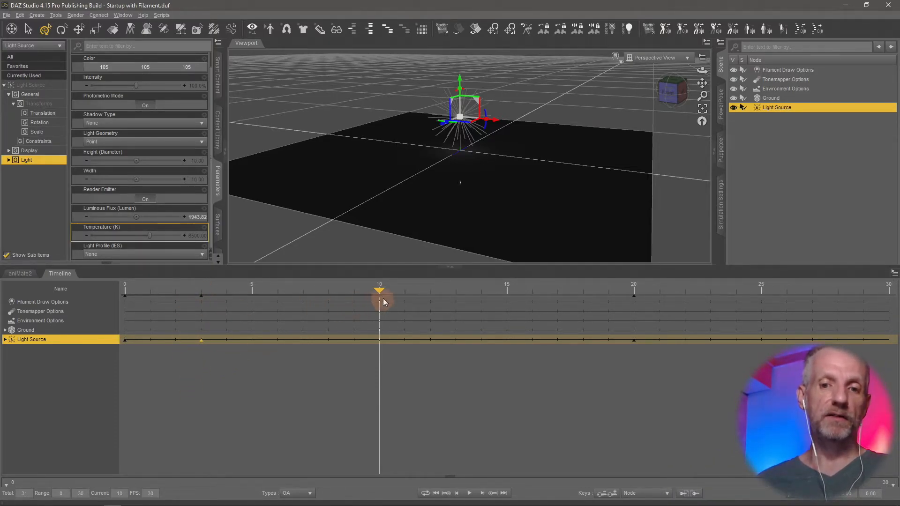
left_click_drag(382, 293, 311, 315)
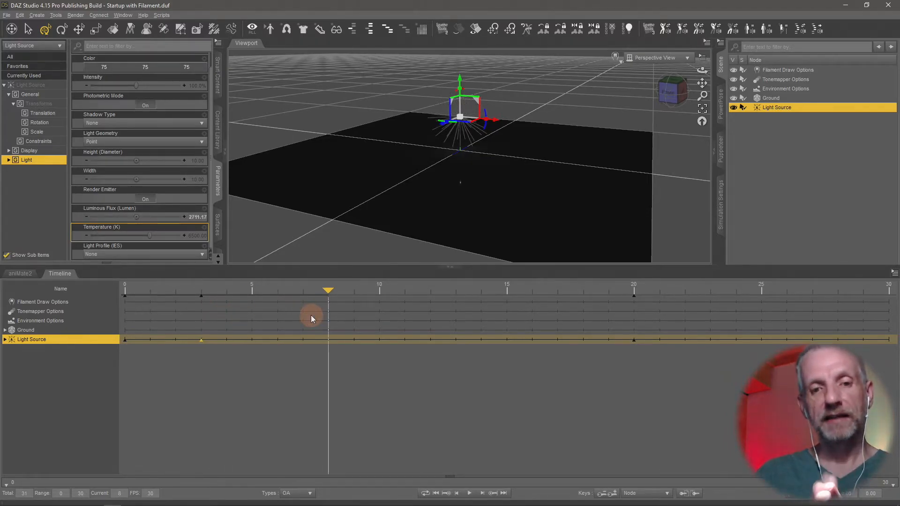
left_click_drag(328, 291, 277, 292)
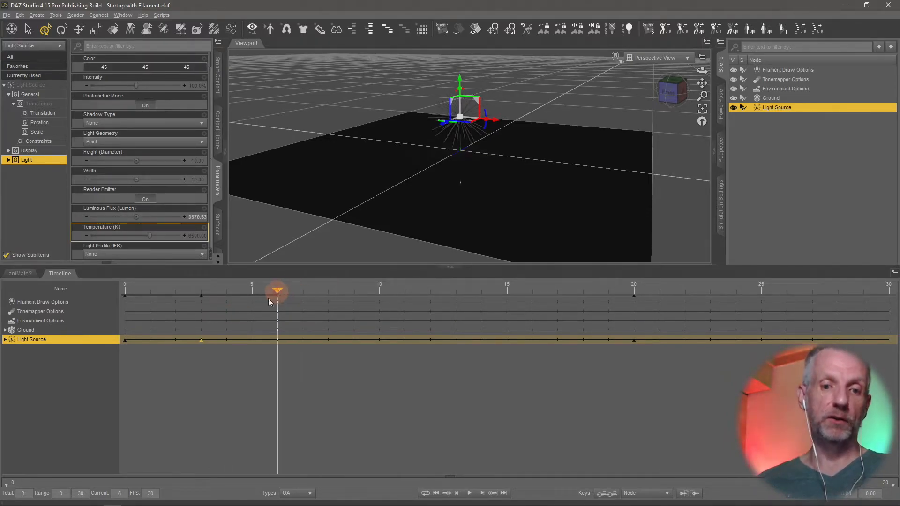
left_click_drag(207, 342, 325, 342)
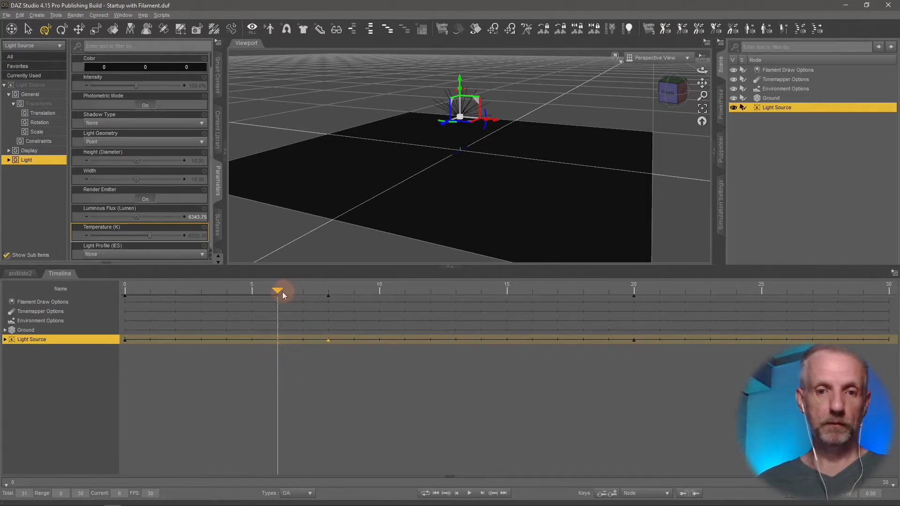
left_click_drag(277, 291, 123, 290)
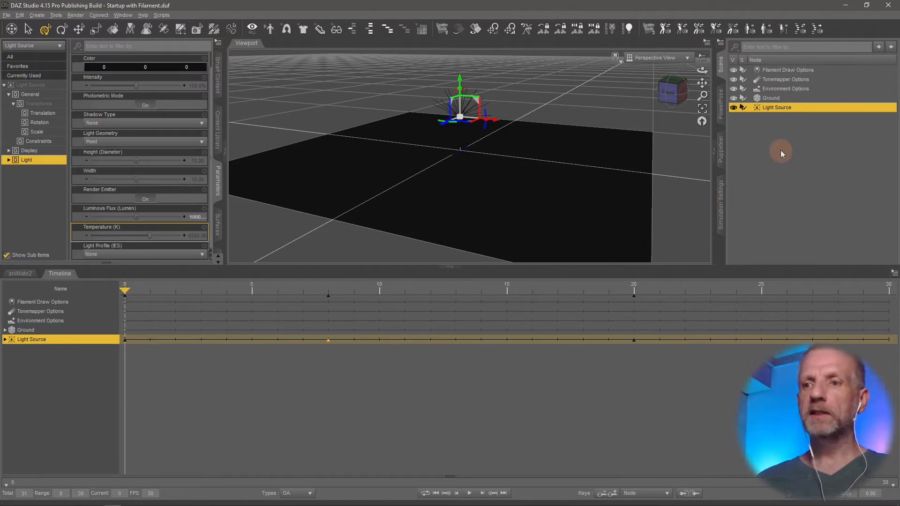
Delete the Light Source from the scene and make the viewport taller.
key("Delete")
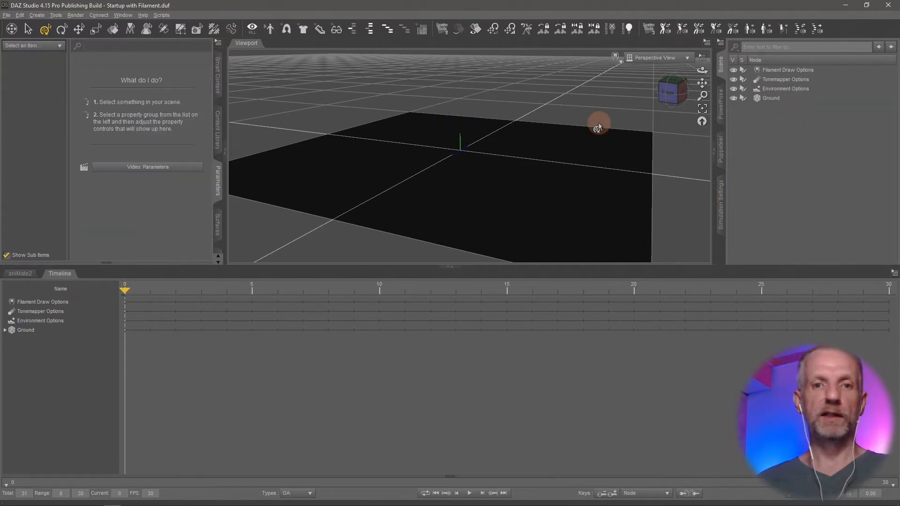
left_click_drag(376, 265, 376, 368)
Create a new point light with default settings and keep the name PointLight.
left_click(37, 15)
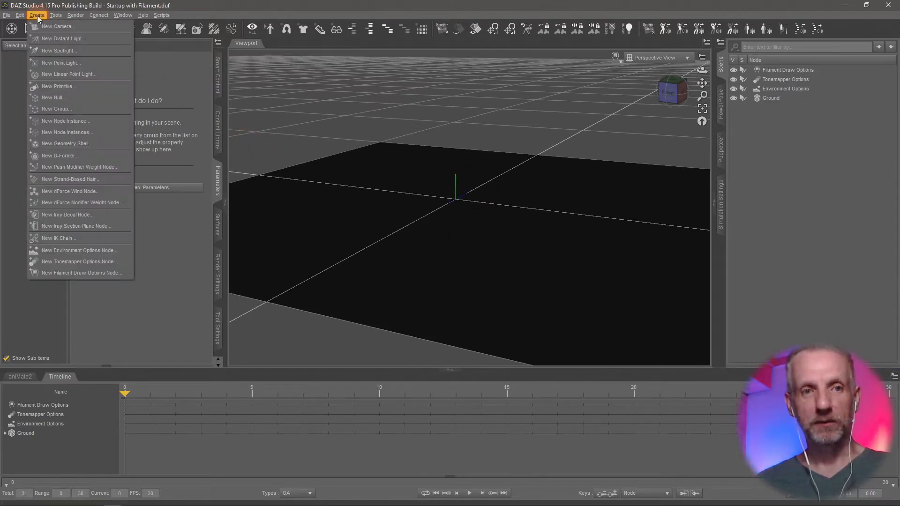
left_click(66, 63)
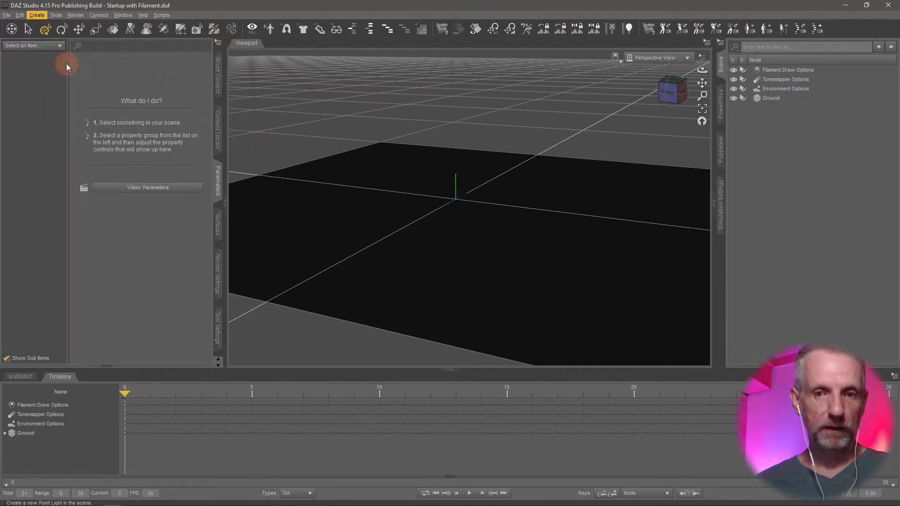
left_click(197, 206)
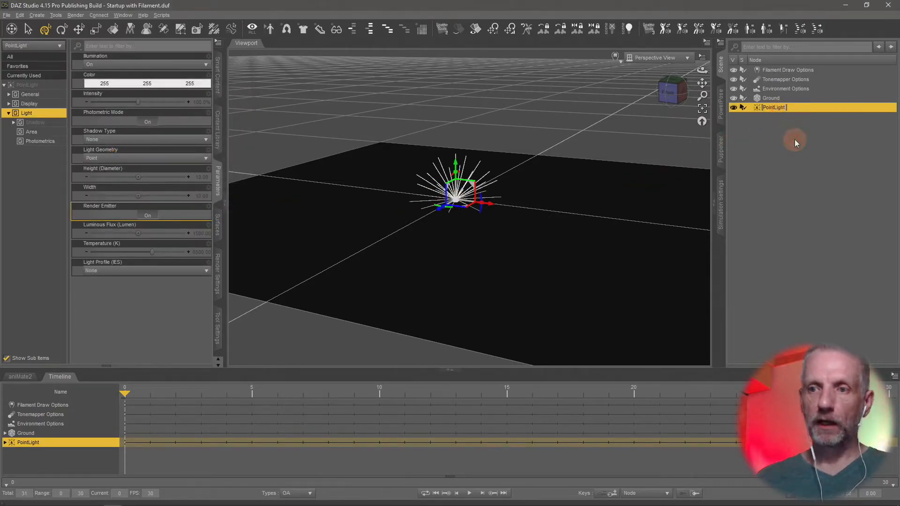
key("Return")
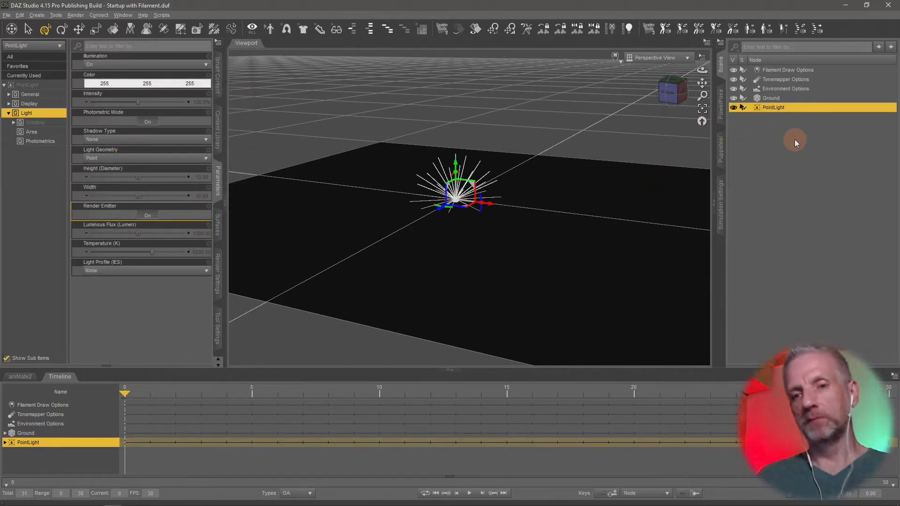
Raise the point light above the ground plane and show its Photometrics properties.
left_click_drag(453, 168, 449, 91)
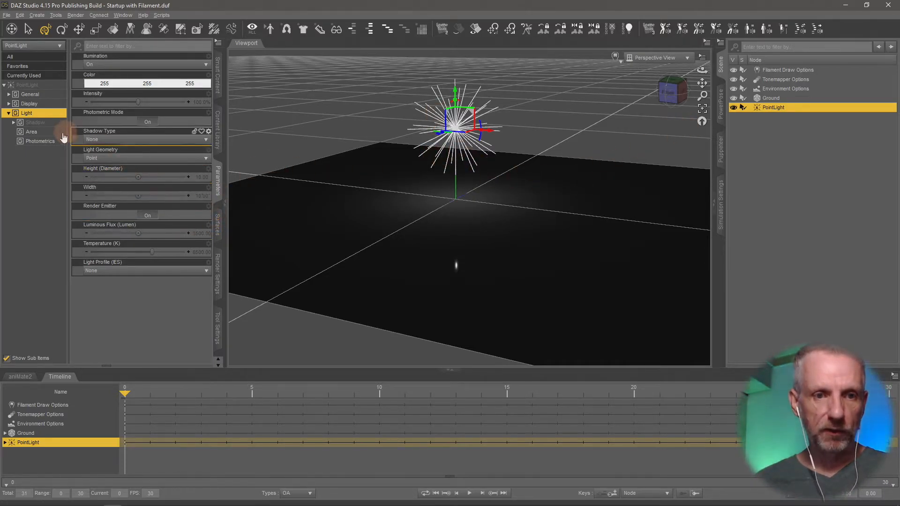
left_click(40, 141)
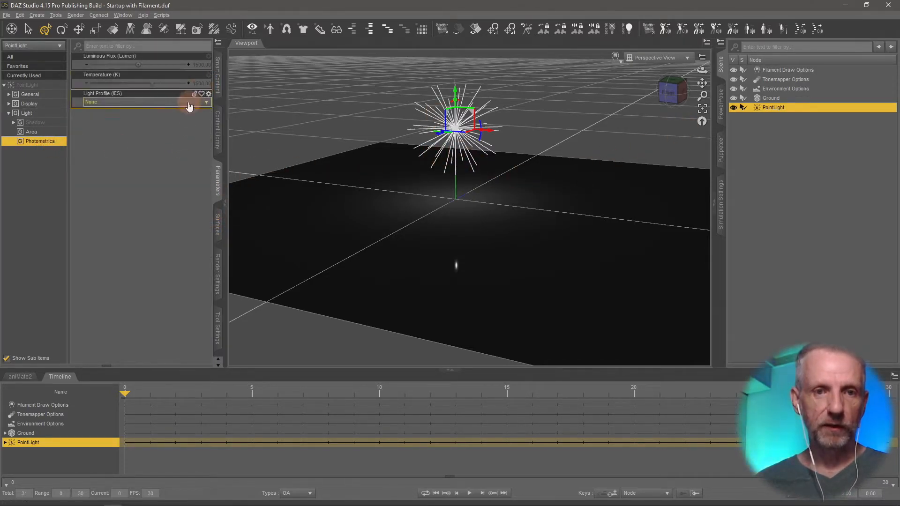
Key the point light's Luminous Flux at 5000 on frame 0 and at a much higher value on frame 15.
left_click(206, 65)
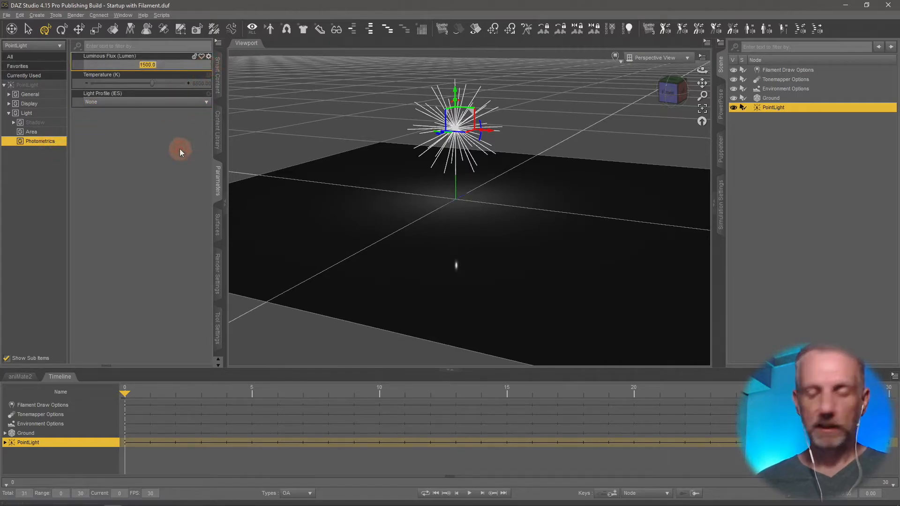
type("5000")
key("Return")
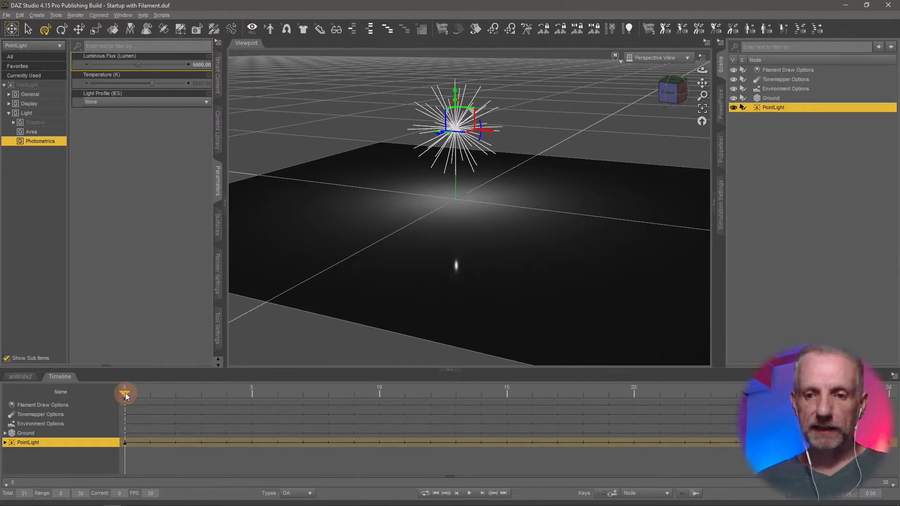
left_click_drag(125, 393, 498, 393)
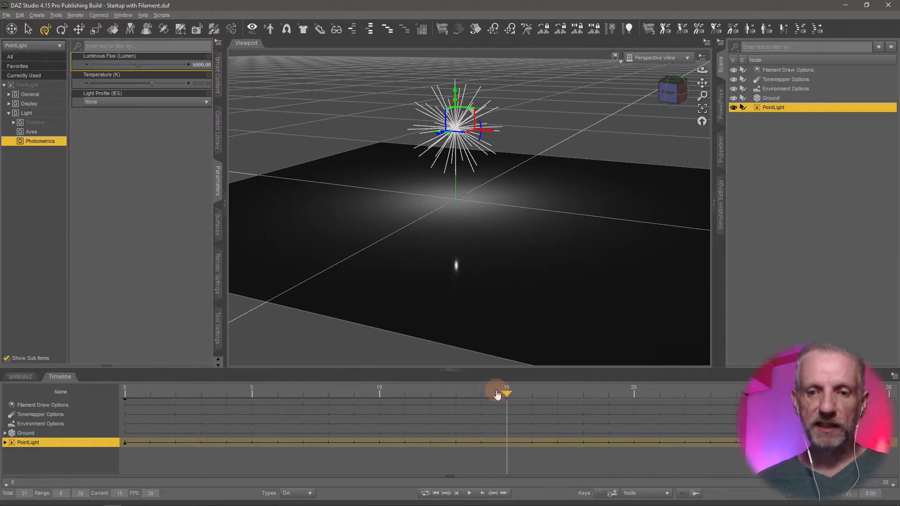
left_click(201, 67)
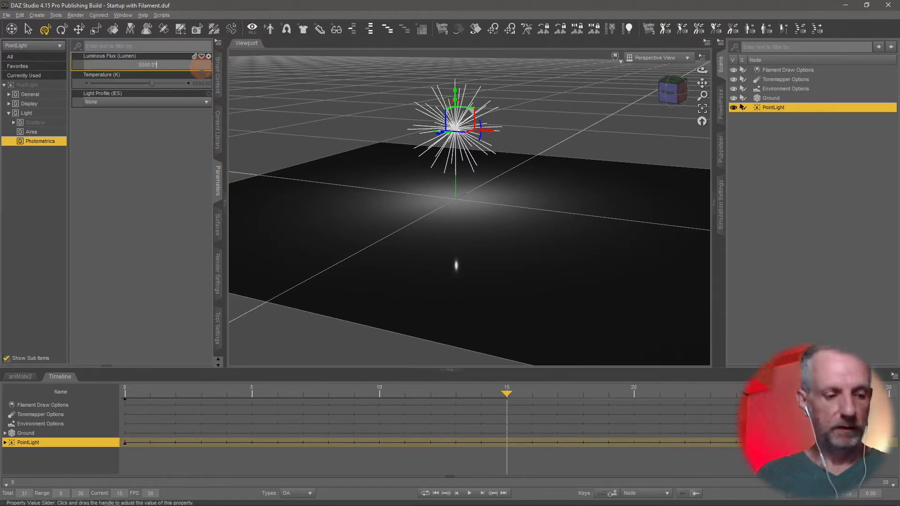
key("Return")
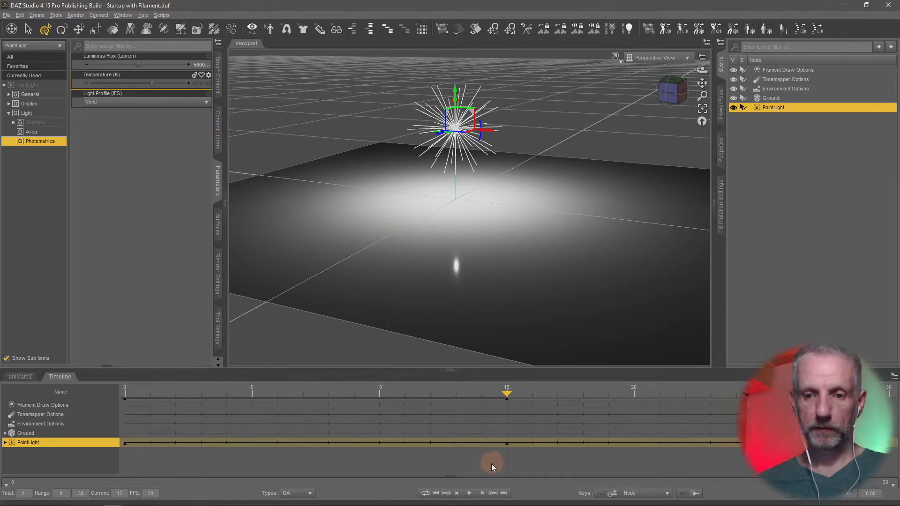
Key the point light's Luminous Flux at 5000 on frame 30.
left_click_drag(506, 393, 888, 392)
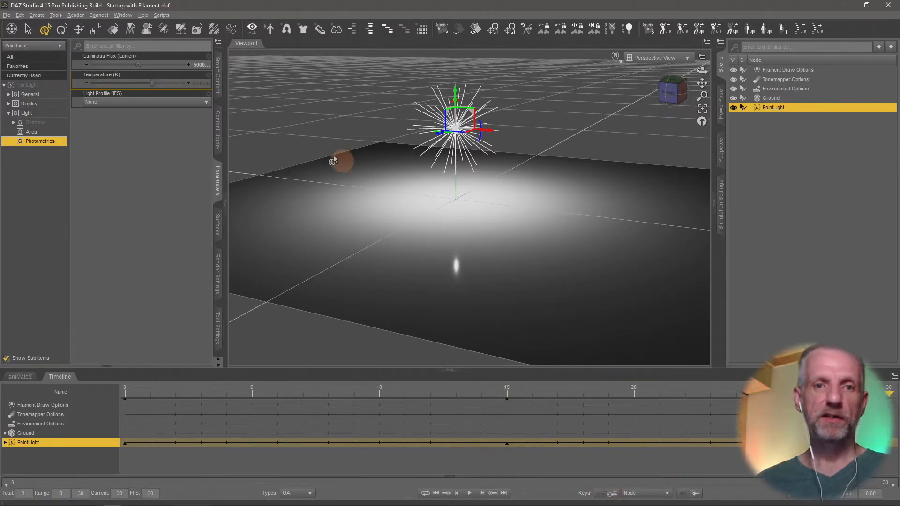
left_click(199, 65)
type("5000")
key("Return")
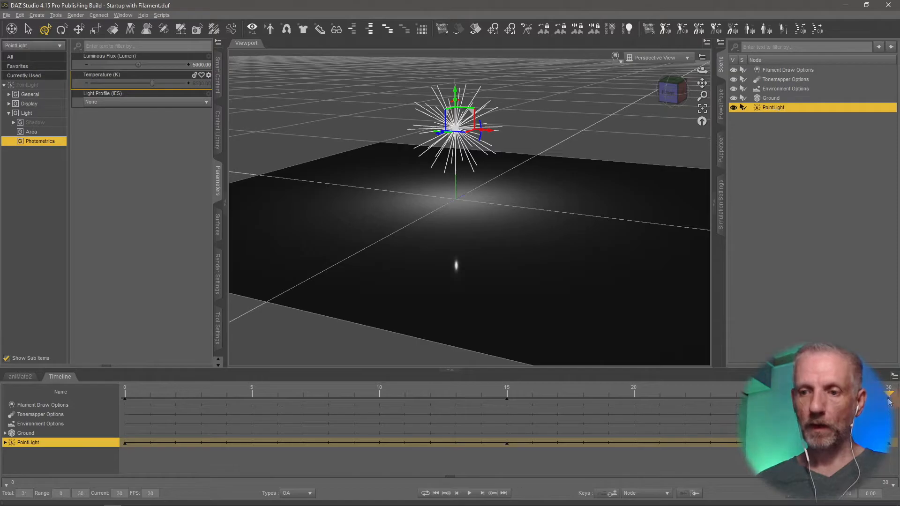
Play the brightness animation from frame 0 to preview it, stop it and return to the first frame.
left_click_drag(891, 395, 126, 395)
left_click_drag(185, 394, 126, 394)
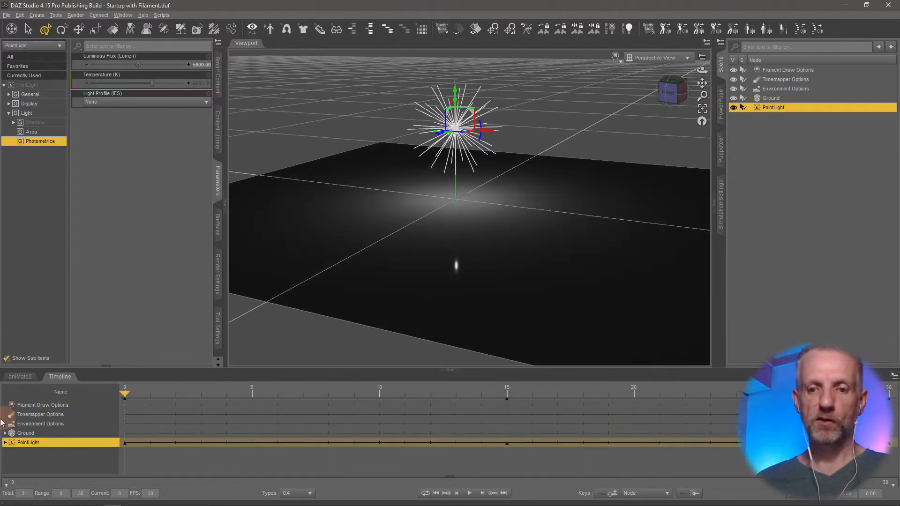
left_click(469, 493)
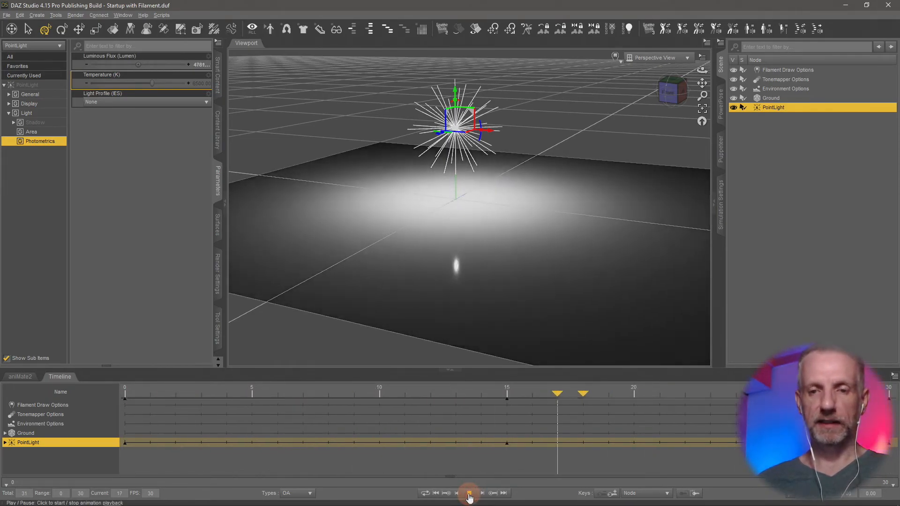
left_click(469, 493)
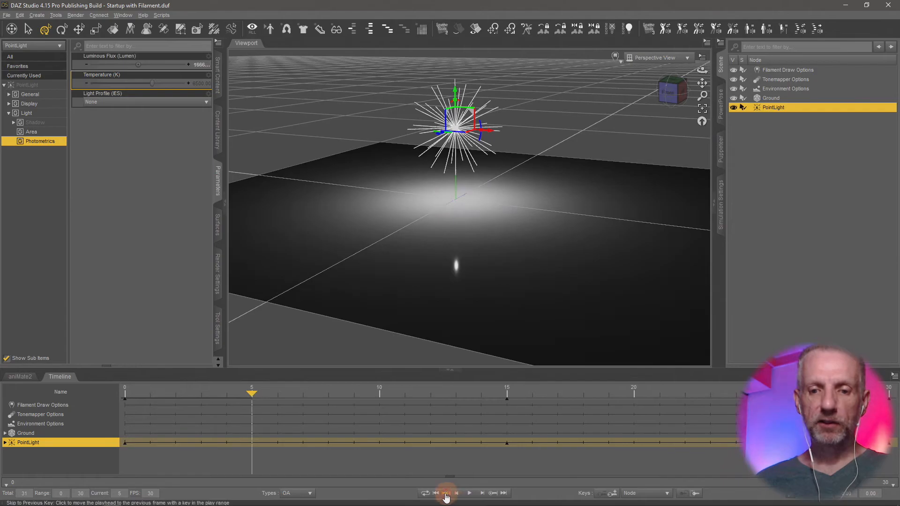
left_click(436, 493)
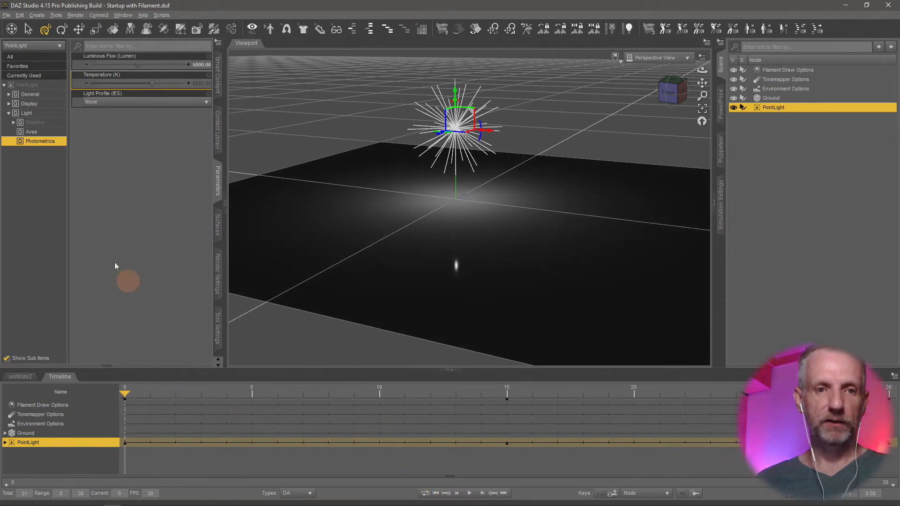
Show all Light properties and key the light's Color at frame 5 as dark red (164, 28, 18).
left_click(50, 114)
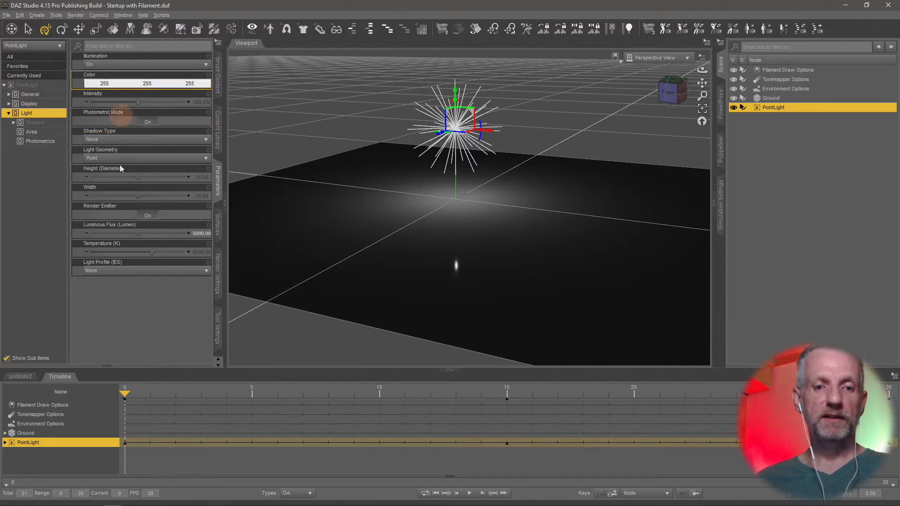
left_click_drag(126, 395, 251, 409)
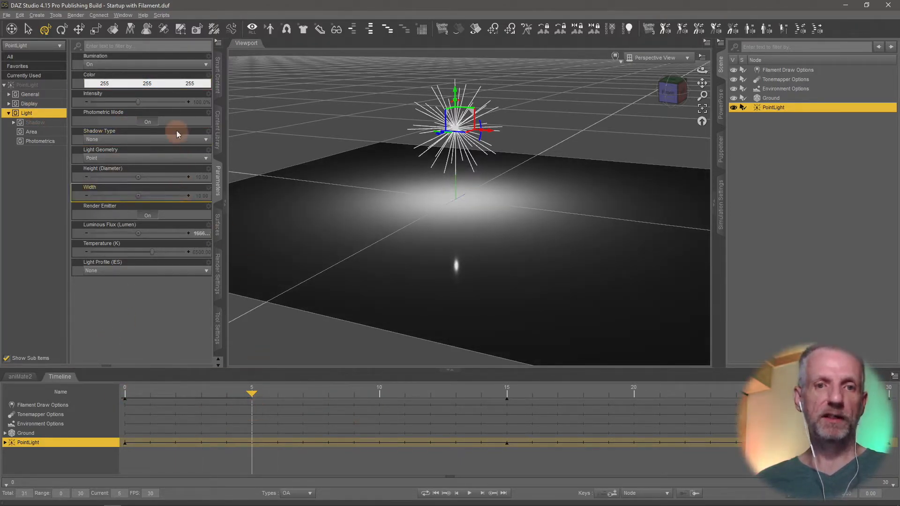
left_click(161, 83)
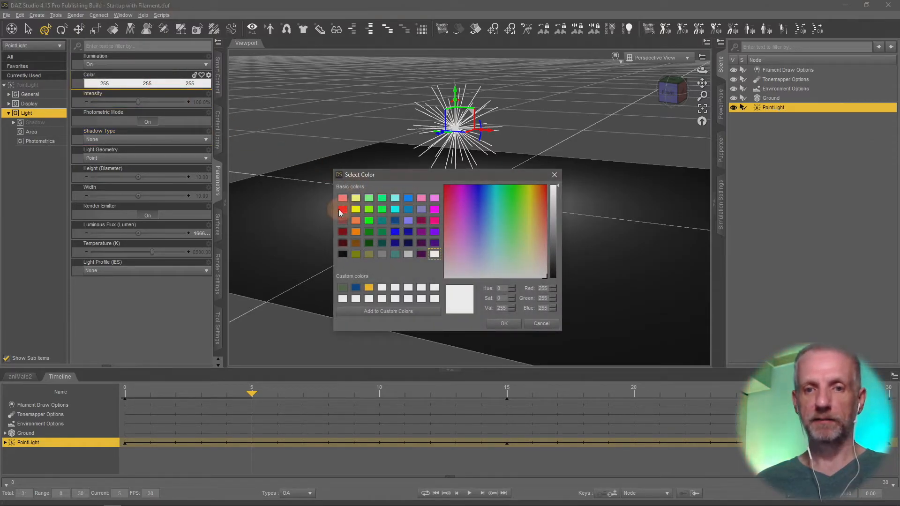
left_click(344, 211)
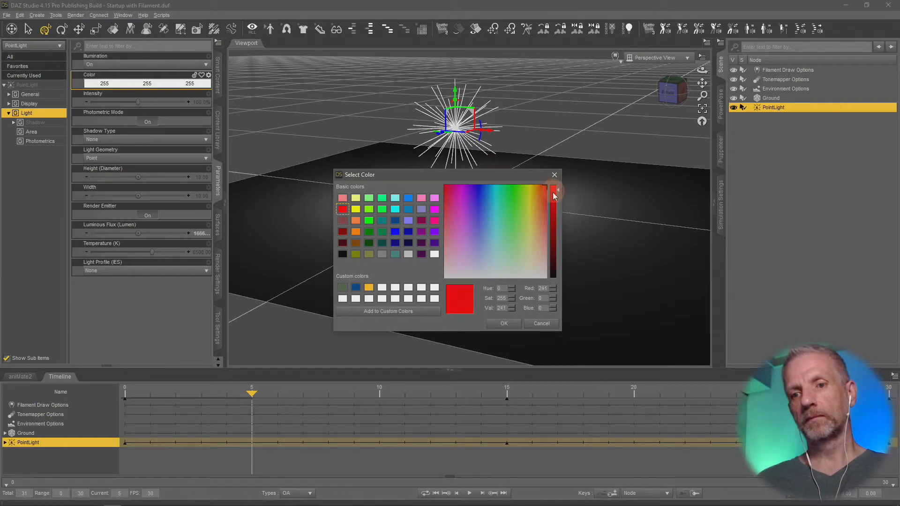
left_click_drag(553, 191, 552, 214)
left_click(544, 196)
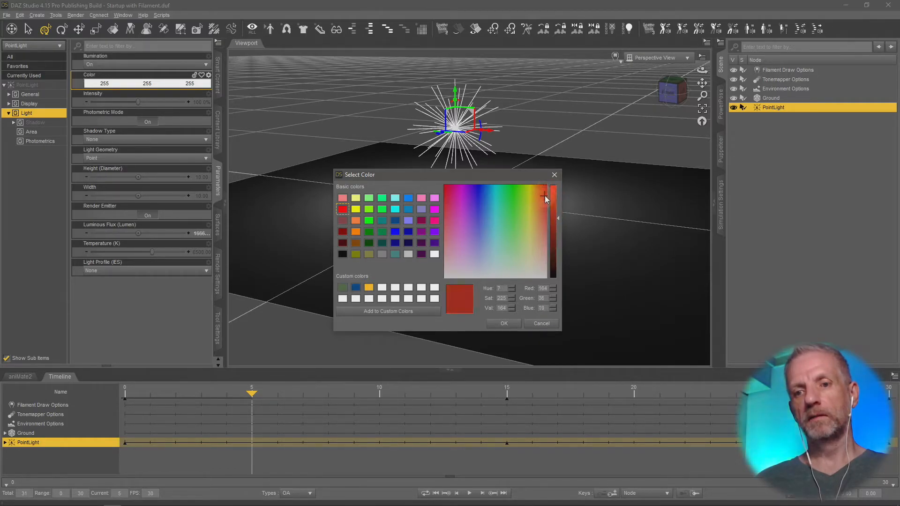
left_click(505, 325)
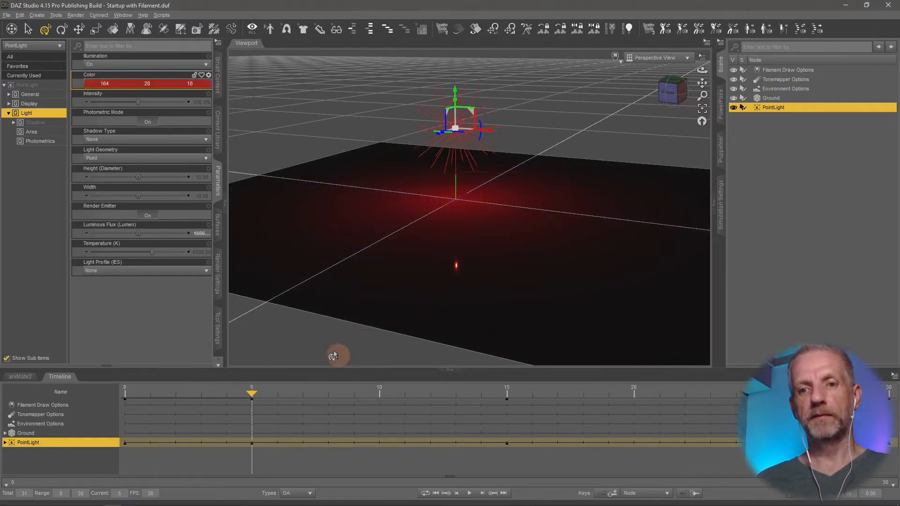
Key the light's Color as white (255, 255, 255) at frame 0.
left_click_drag(252, 392, 167, 401)
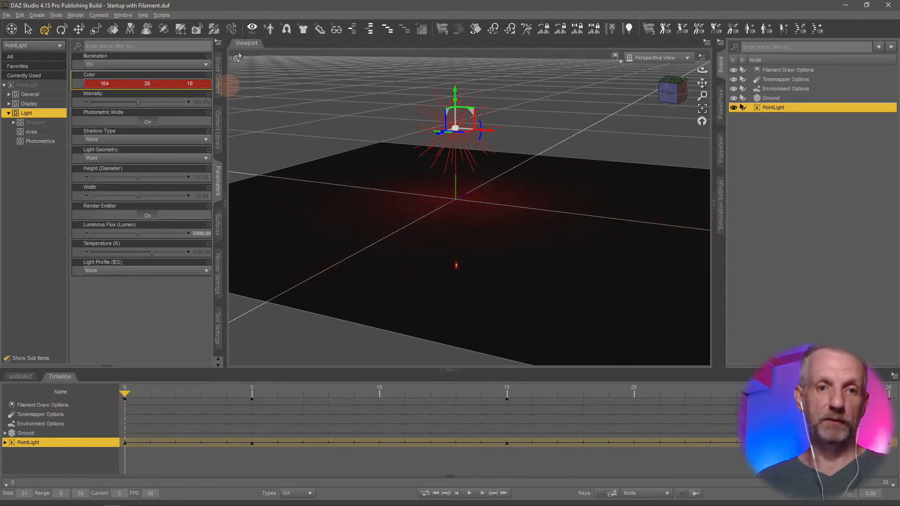
left_click(151, 83)
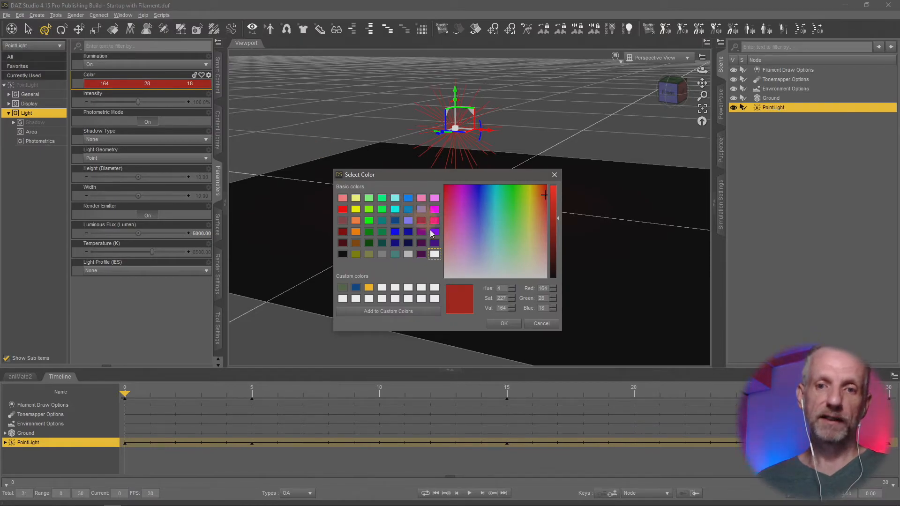
left_click(435, 254)
left_click(504, 324)
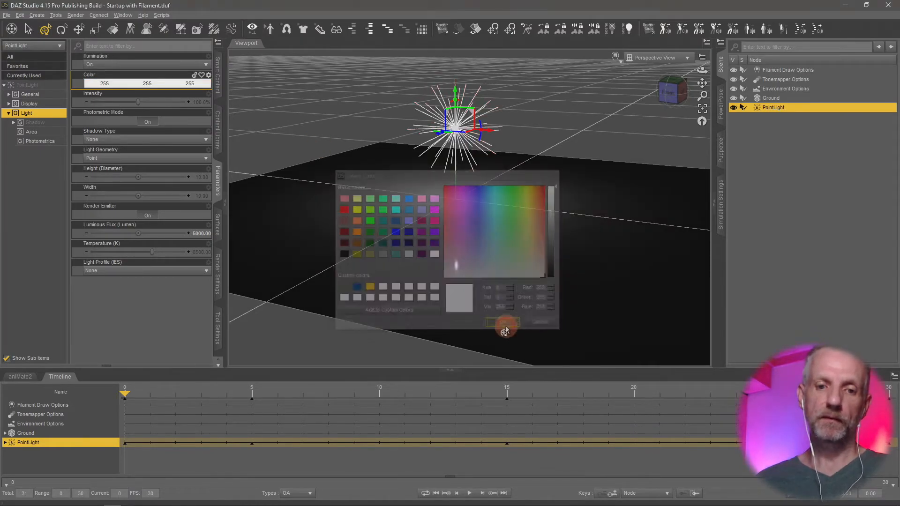
Key the light's Color at frame 10 as the basic blue swatch (0, 128, 192).
left_click_drag(124, 394, 364, 412)
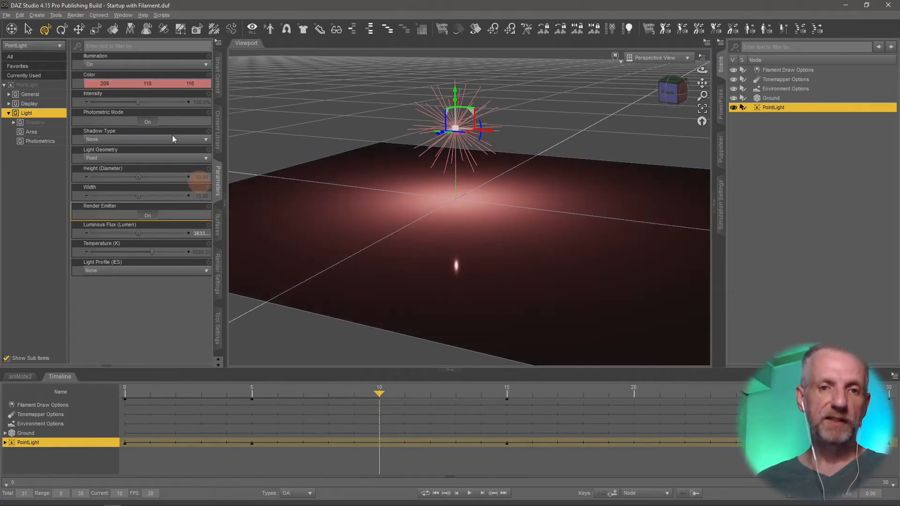
left_click(170, 85)
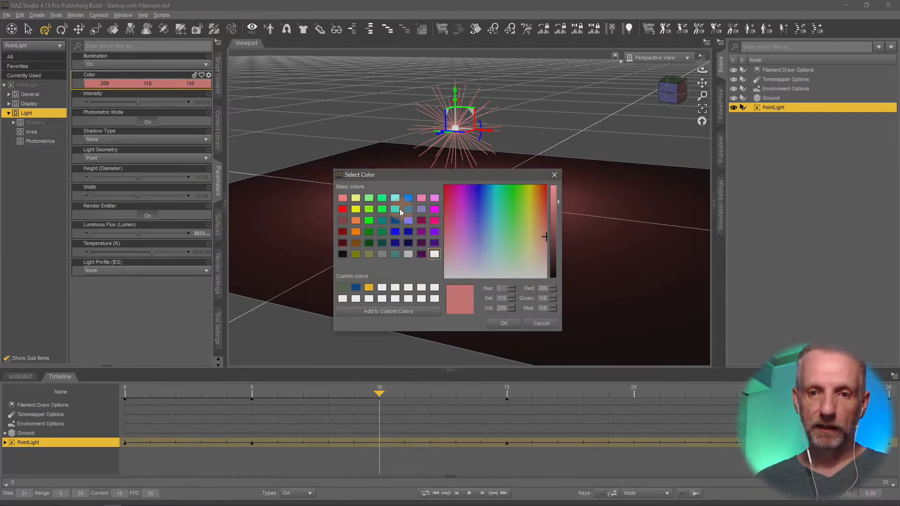
left_click(407, 210)
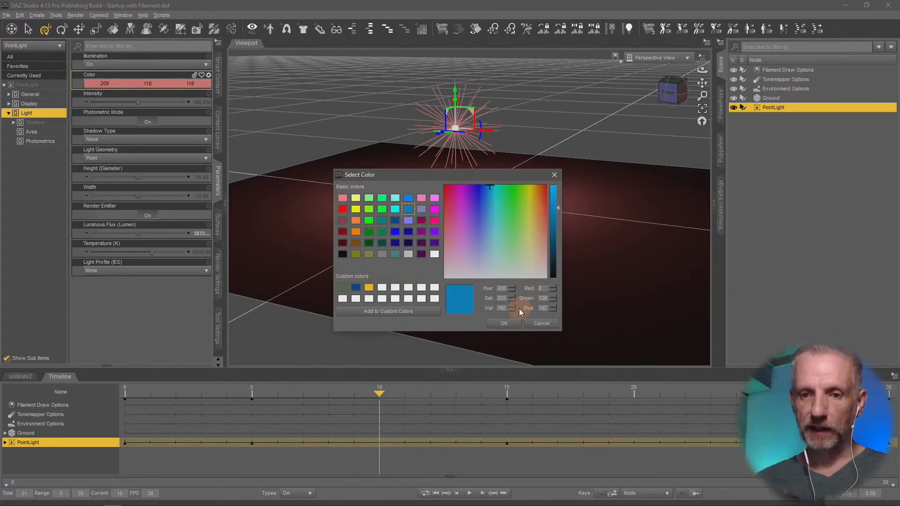
left_click(506, 323)
Play the combined colour and brightness animation from frame 0 and stop it.
left_click_drag(378, 394, 67, 410)
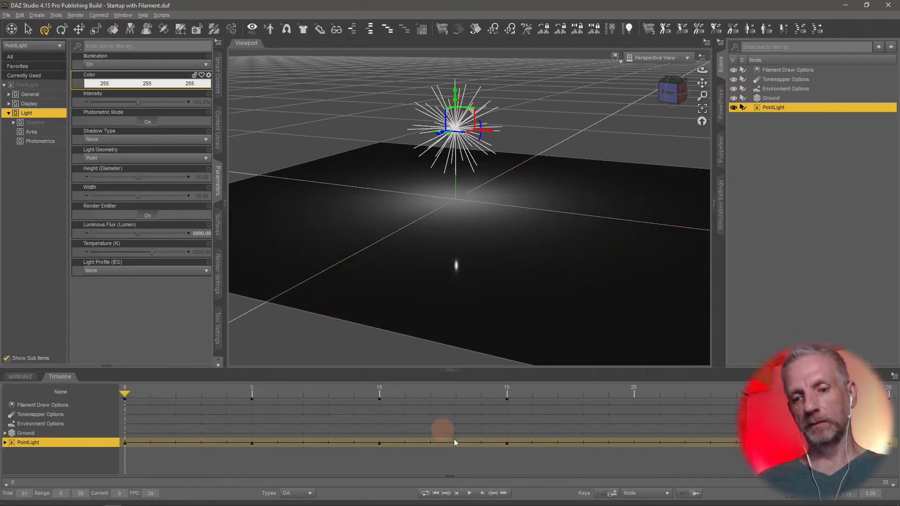
left_click(471, 493)
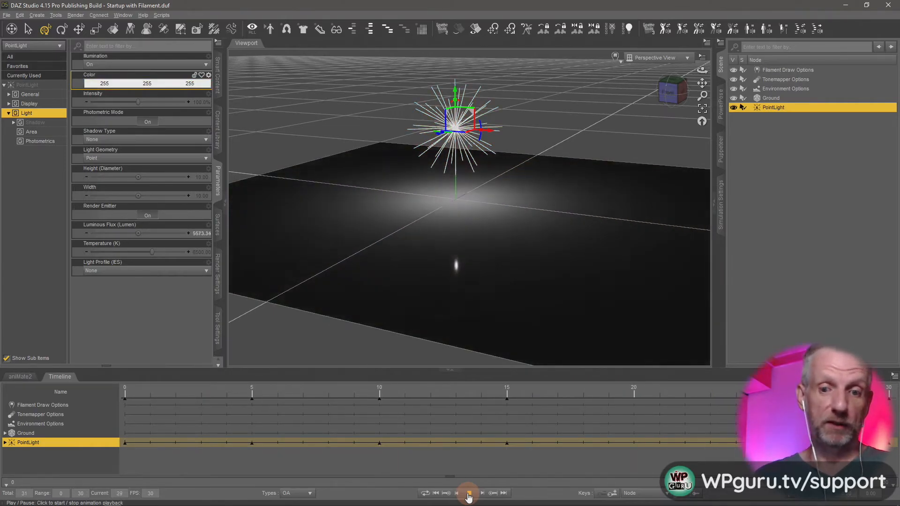
left_click(469, 494)
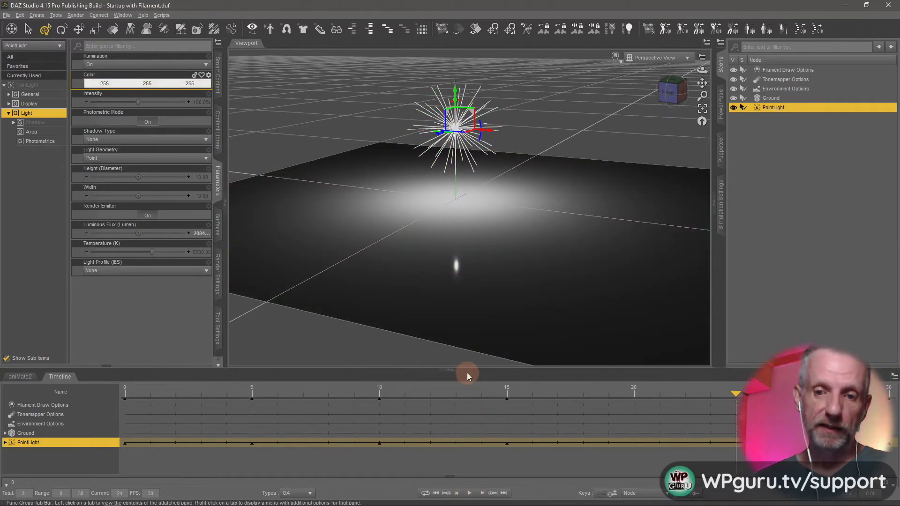
Enlarge the timeline and expand PointLight's Light properties to examine the Color keys at frames 5 and 10.
left_click_drag(478, 370, 472, 270)
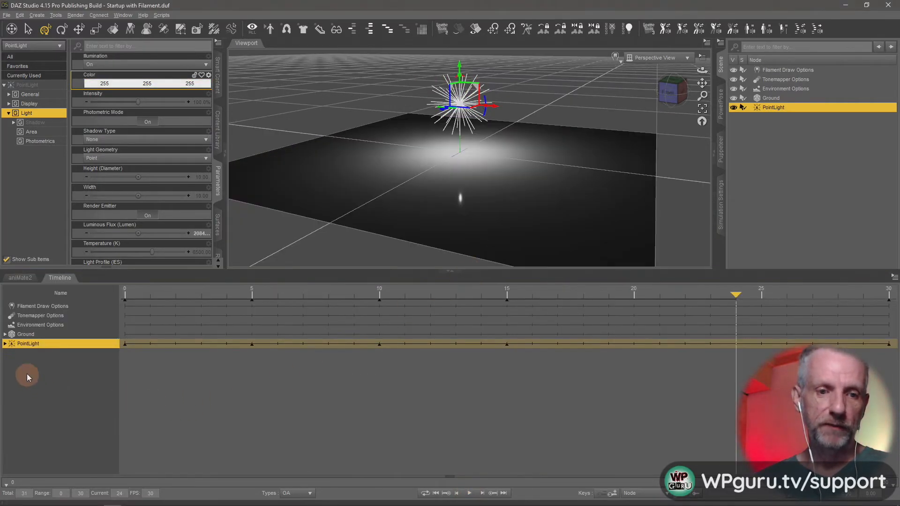
left_click(4, 344)
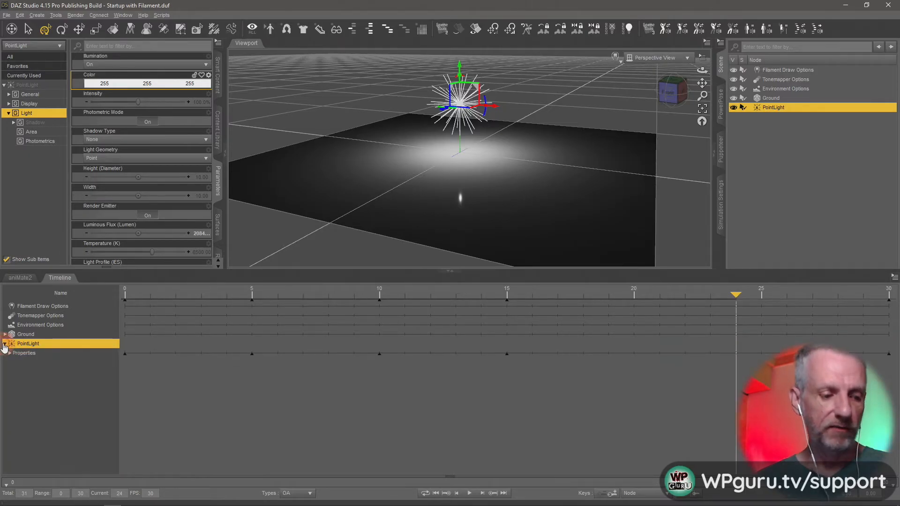
left_click(14, 372)
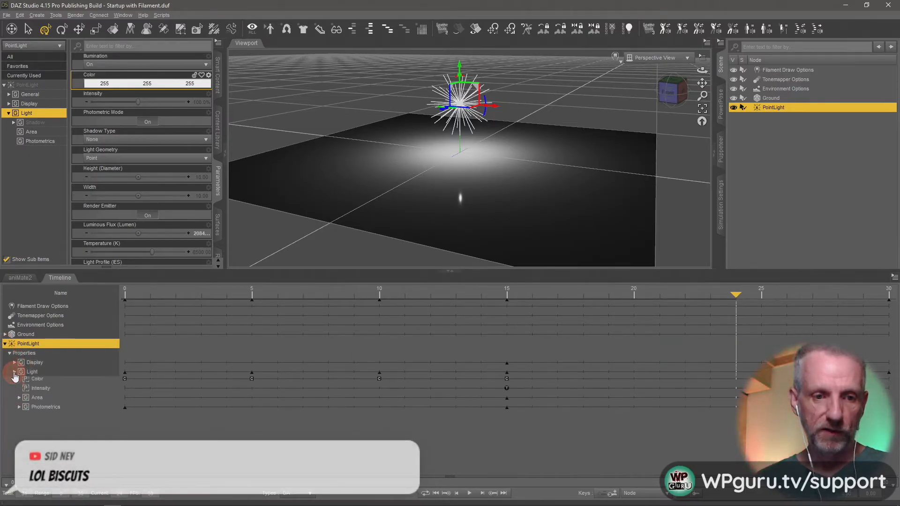
left_click(73, 393)
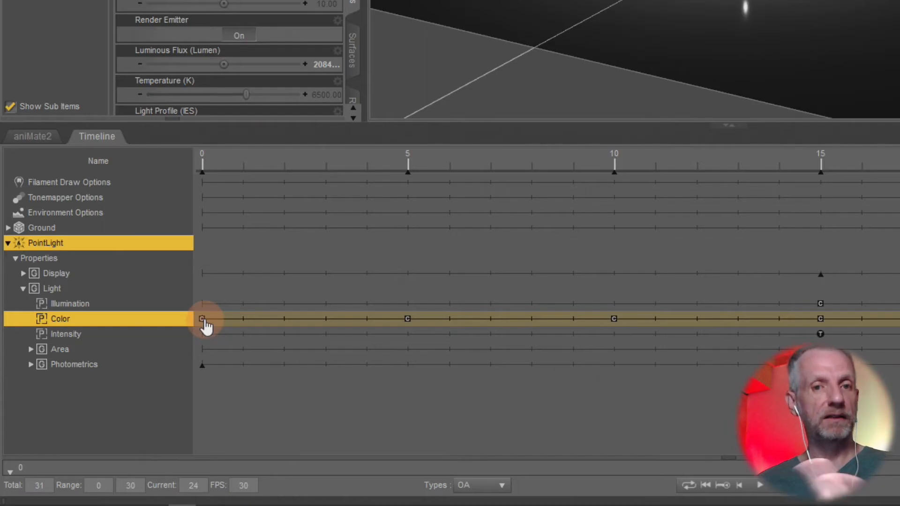
left_click(407, 320)
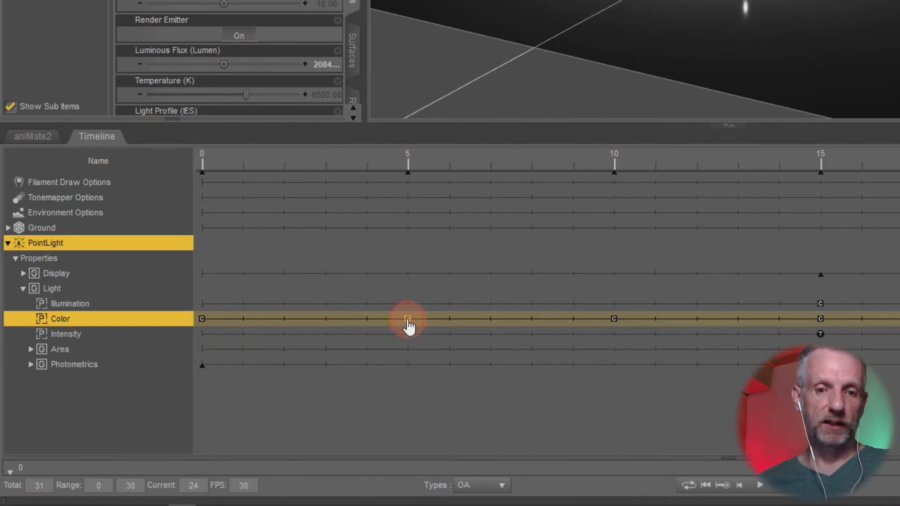
left_click(614, 319)
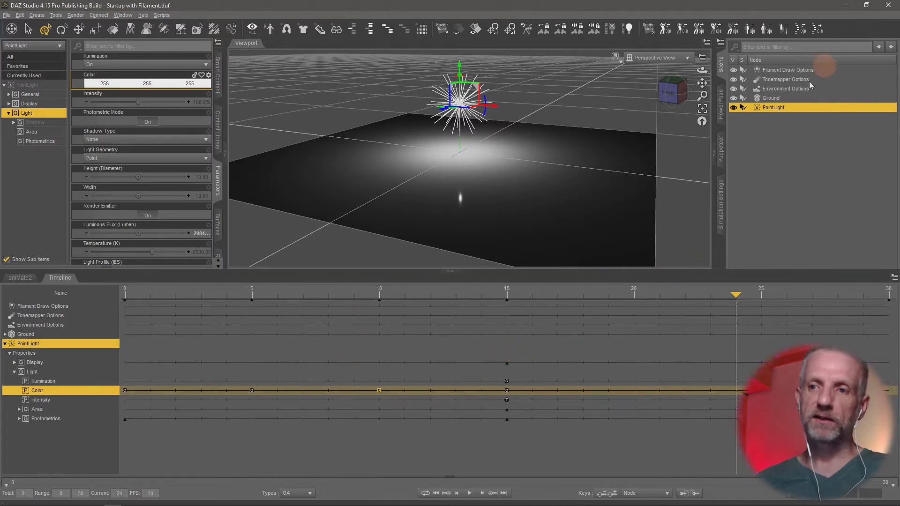
Delete the existing PointLight from the scene and create a new point light with default settings.
left_click(819, 160)
key("Delete")
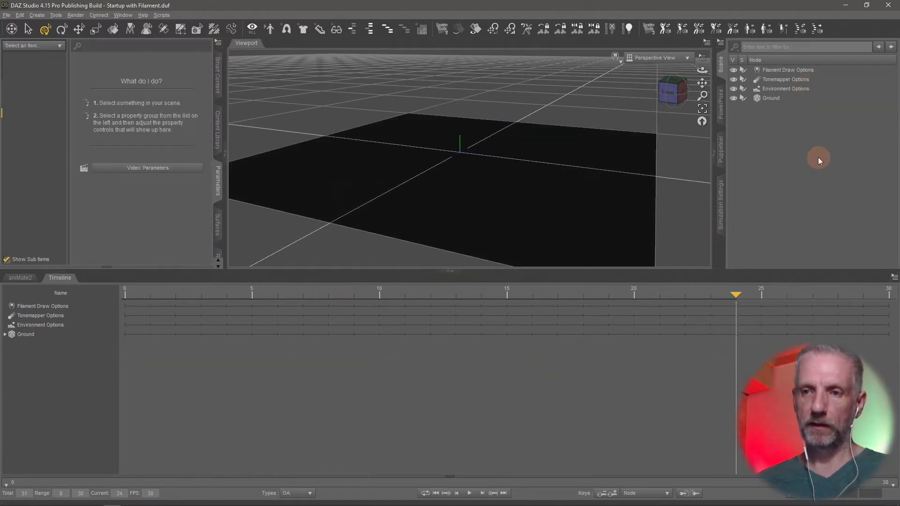
left_click(37, 15)
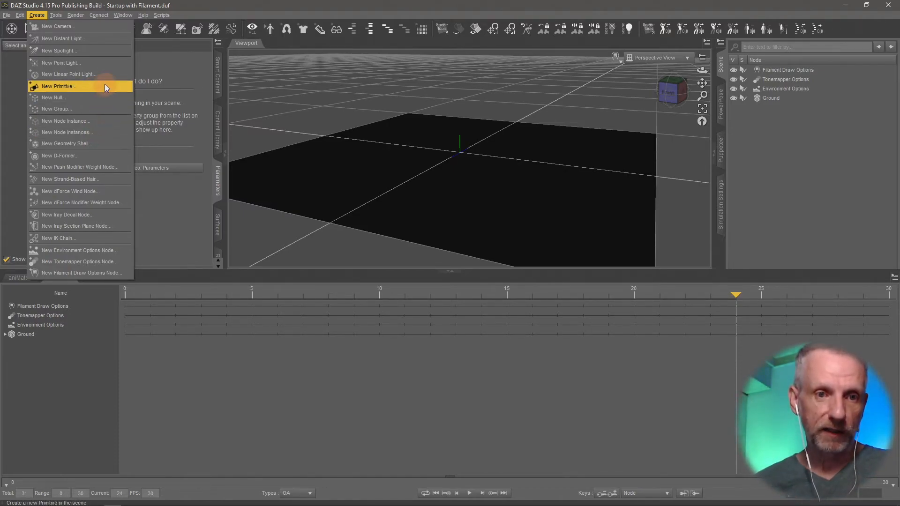
left_click(109, 65)
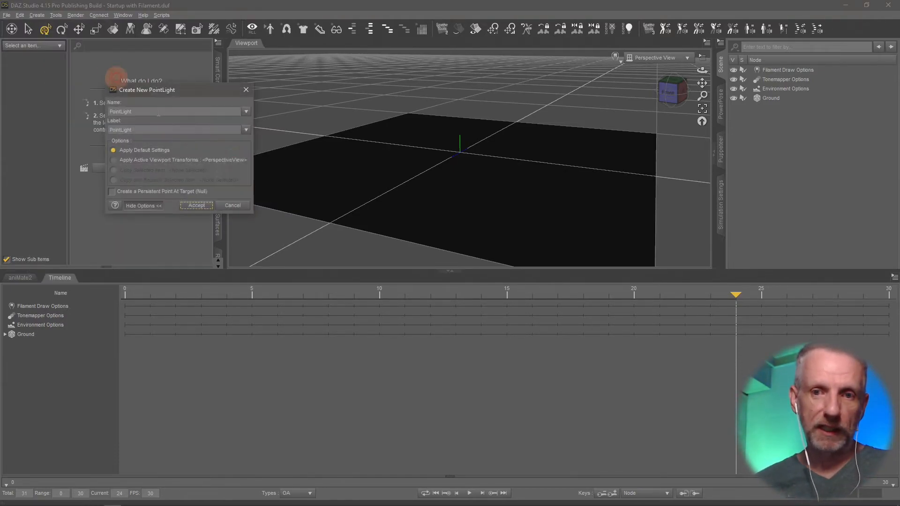
left_click(196, 205)
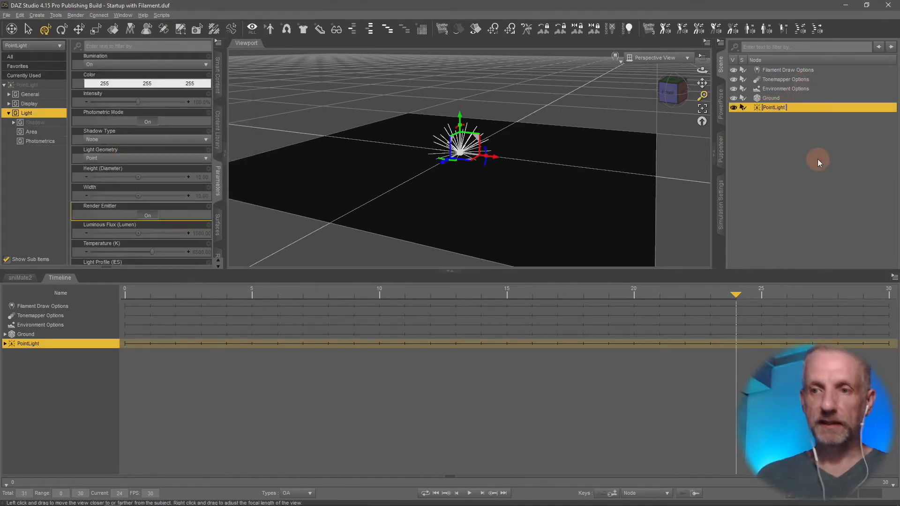
Rename the new light Flash Light and raise it above the ground plane.
type("Flash")
type("ight")
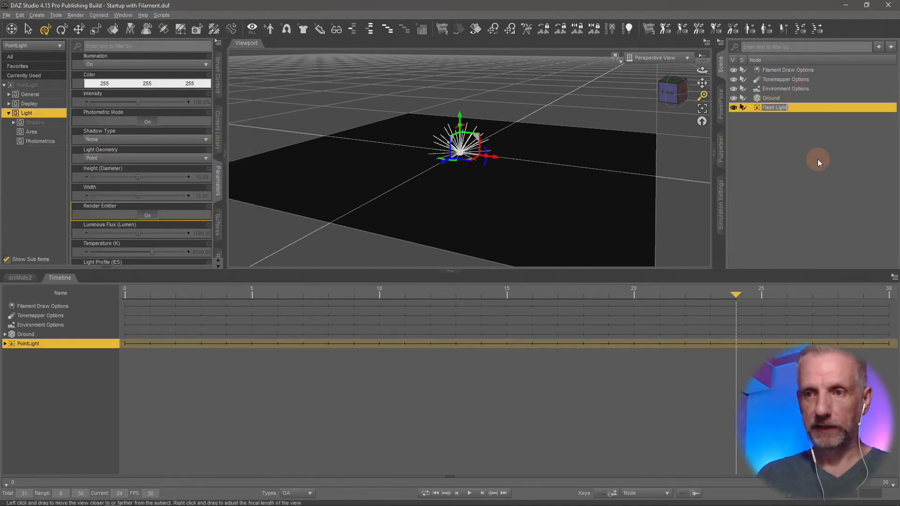
key("Return")
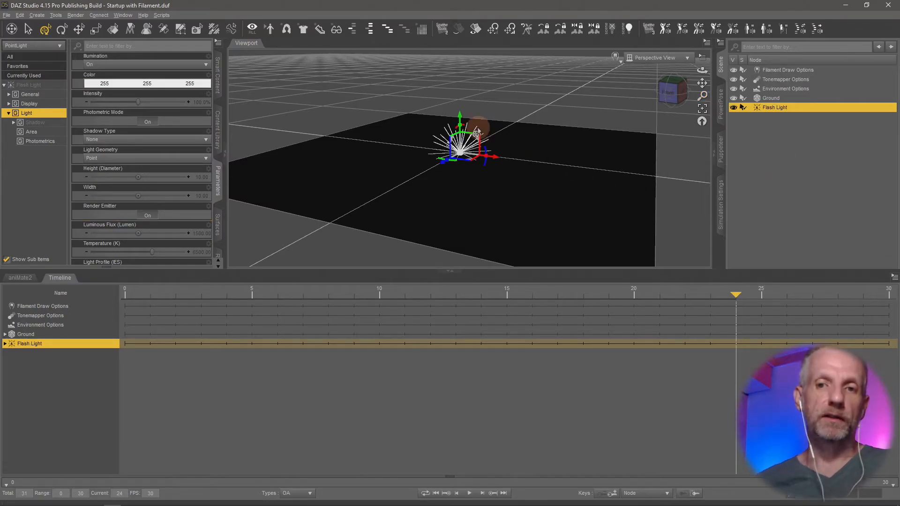
left_click_drag(458, 123, 449, 93)
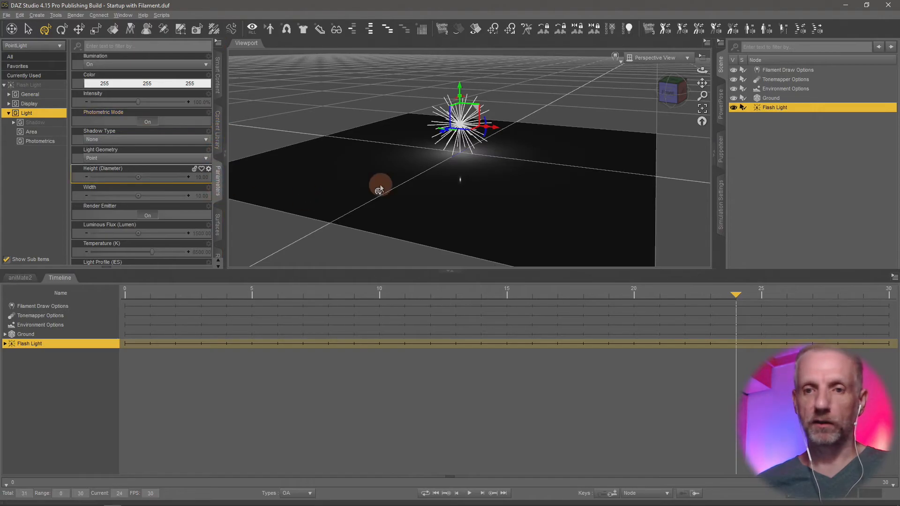
Return to frame 0 and set Flash Light's Luminous Flux to 5000 lumens.
left_click_drag(319, 269, 342, 384)
left_click(437, 494)
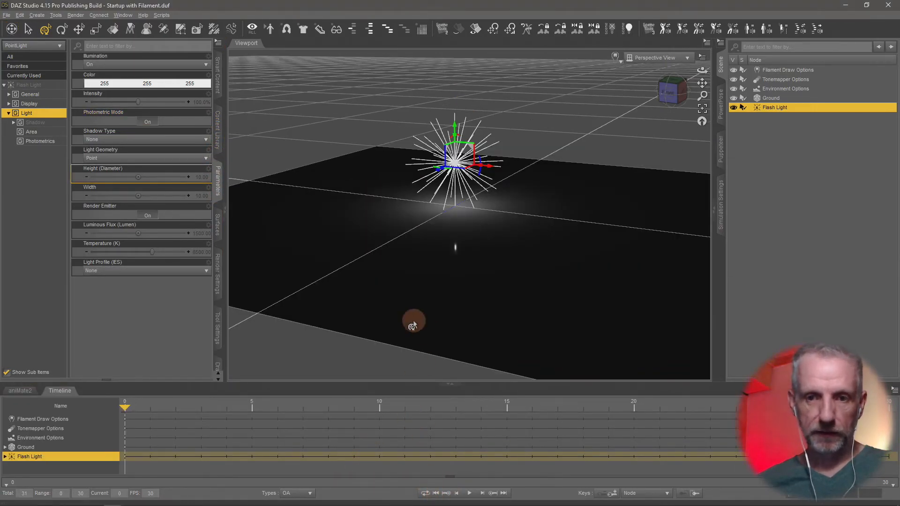
left_click(201, 233)
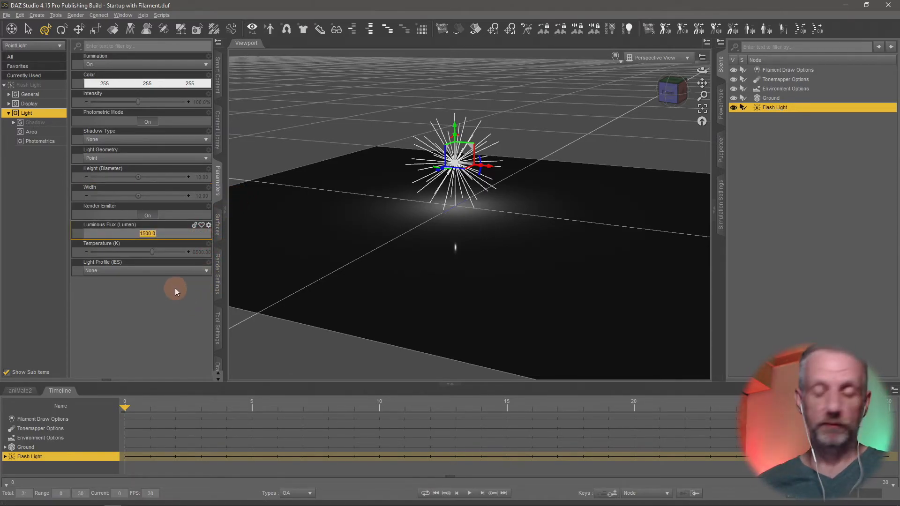
type("5000")
key("Return")
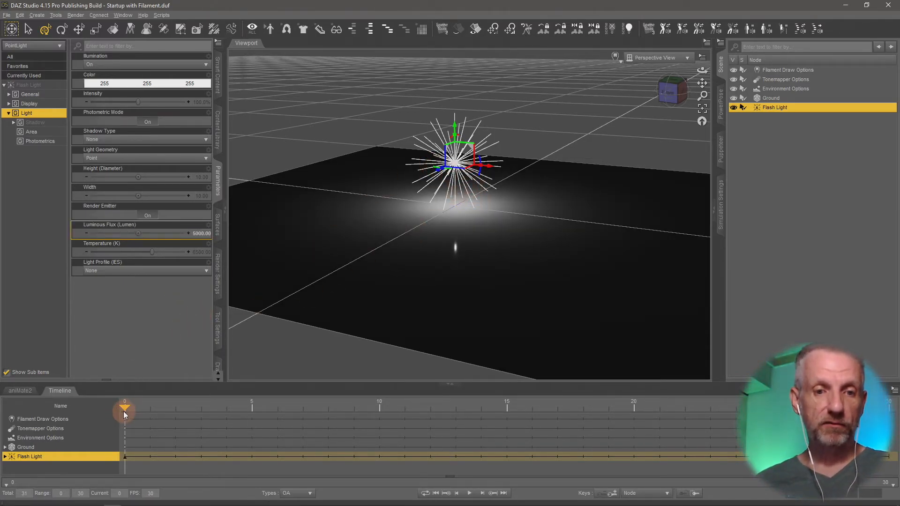
Set Flash Light's Intensity to 0% at frame 0.
left_click(195, 103)
type("0")
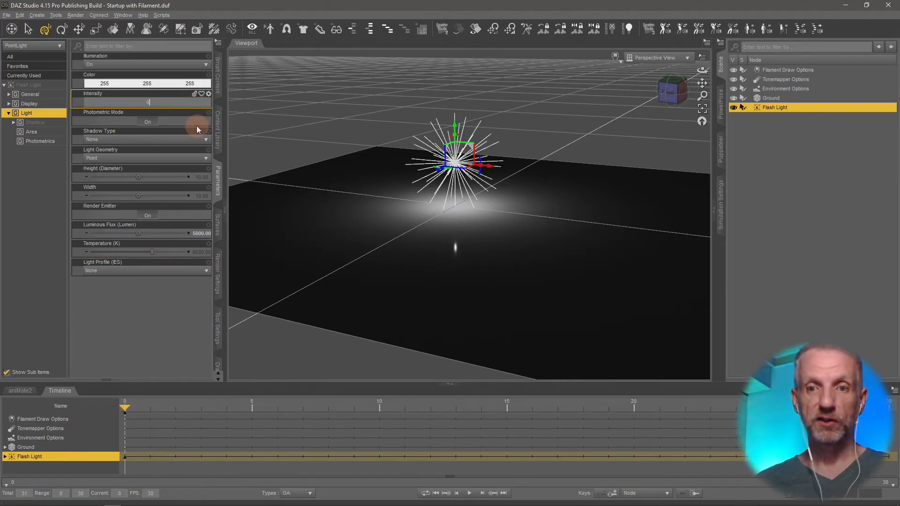
key("Return")
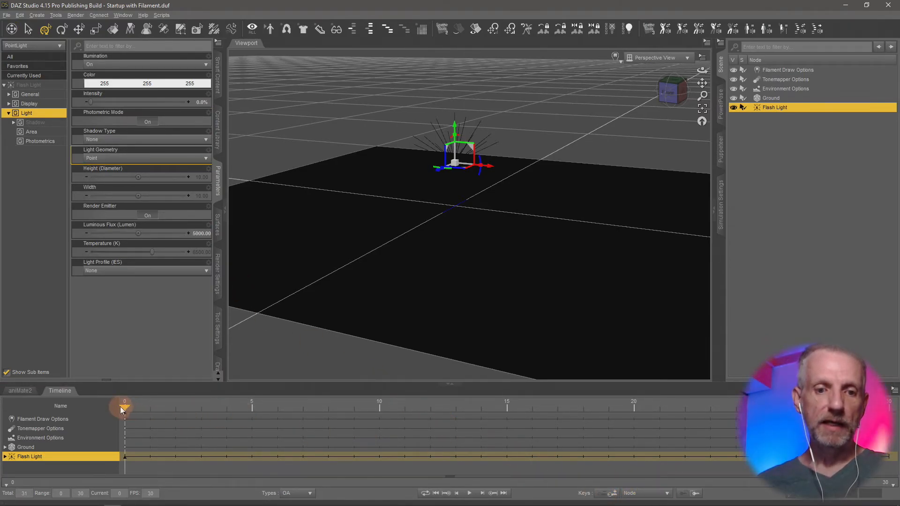
Add a keyframe for Flash Light at frame 5 that holds its Intensity at 0%.
left_click_drag(123, 410, 313, 418)
left_click_drag(368, 414, 248, 417)
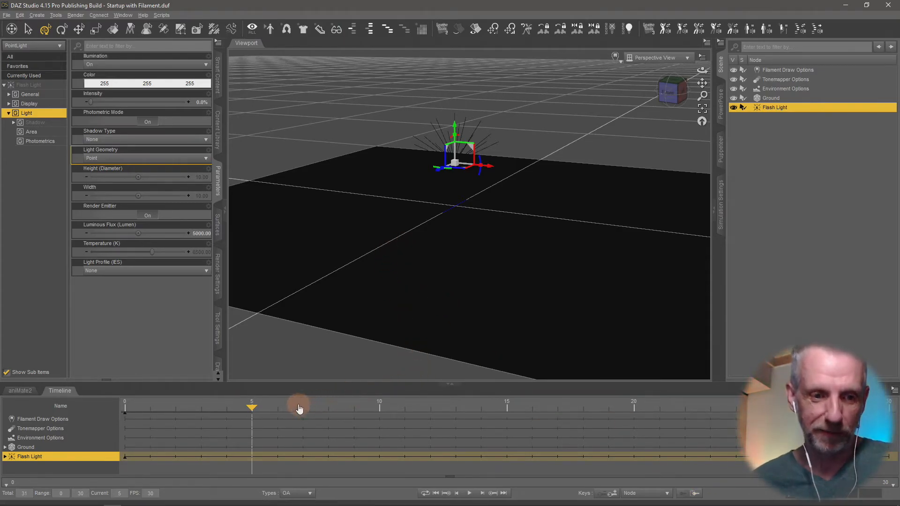
left_click_drag(337, 385, 342, 332)
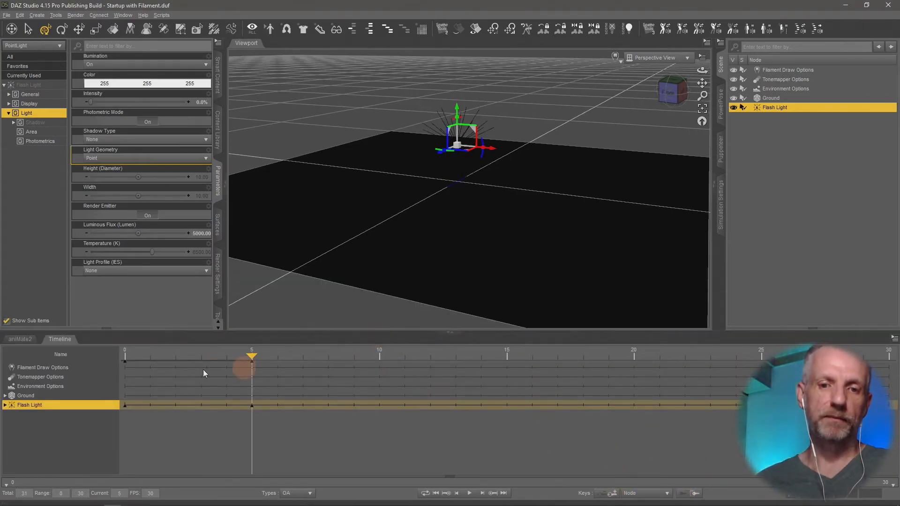
Key Flash Light's Intensity at 100% on frame 6.
left_click_drag(254, 354, 184, 370)
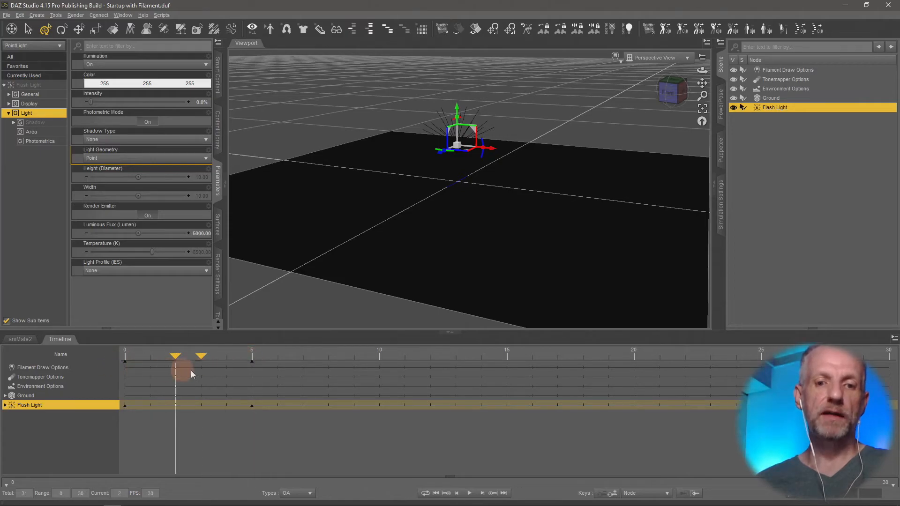
left_click_drag(244, 373, 265, 372)
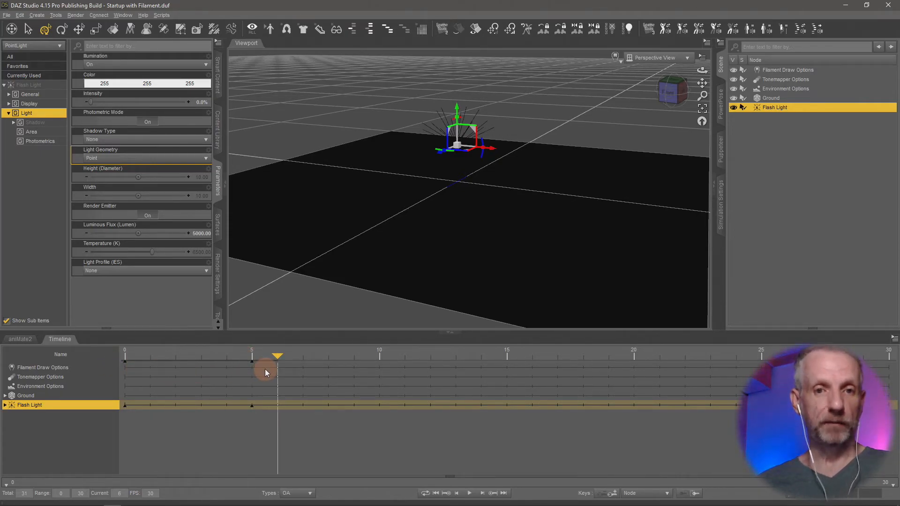
left_click(195, 103)
type("100")
key("Return")
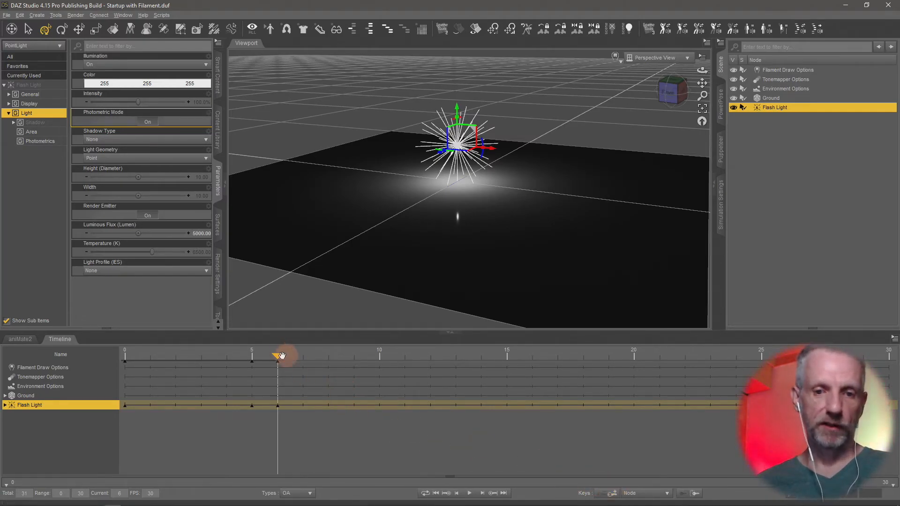
Key Flash Light's Intensity at 0% on frame 9.
left_click_drag(277, 355, 343, 375)
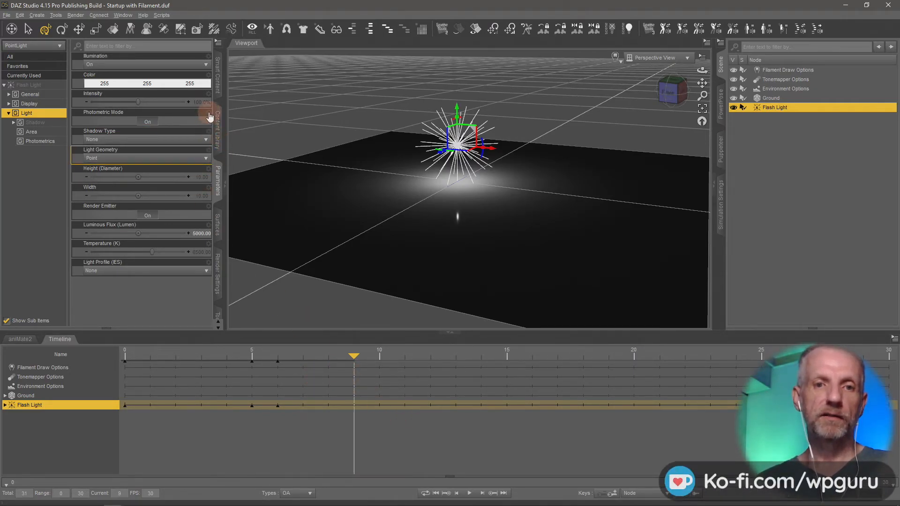
type("0")
key("Return")
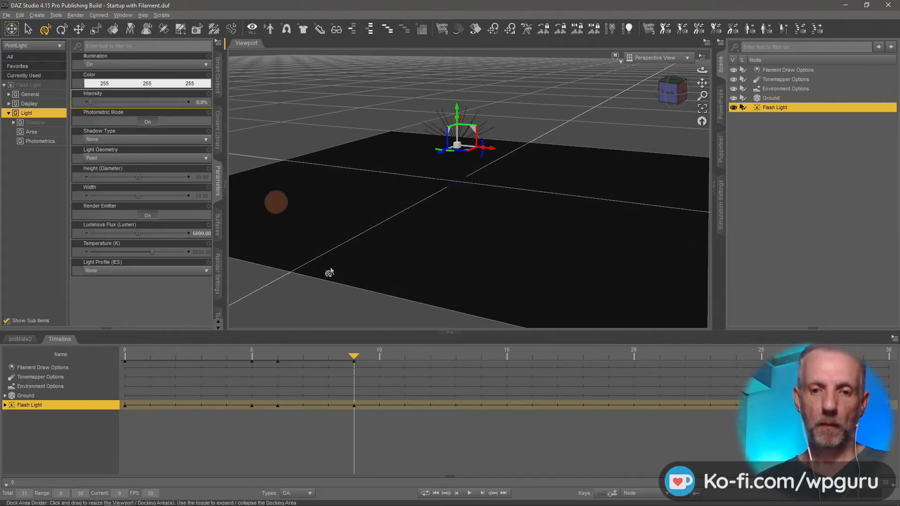
Play the flash animation from frame 0, stop it and return to the first frame.
left_click_drag(354, 357, 121, 357)
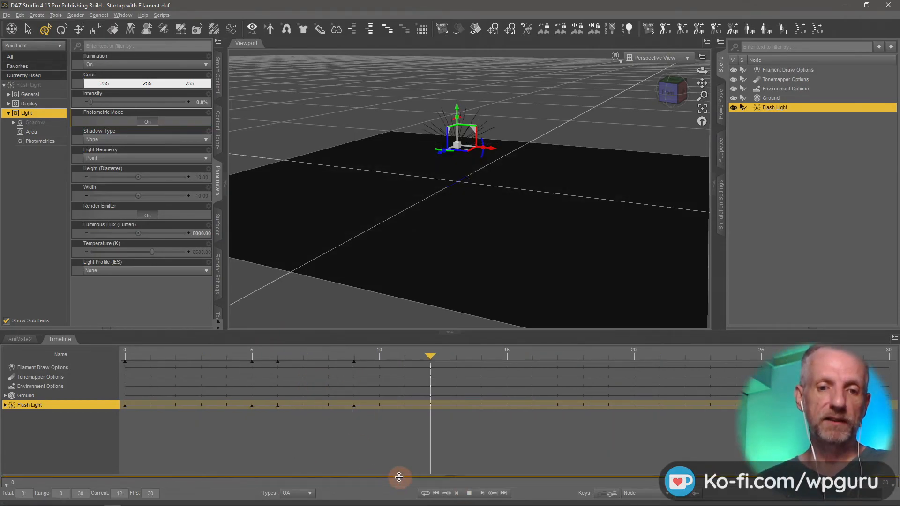
left_click(470, 495)
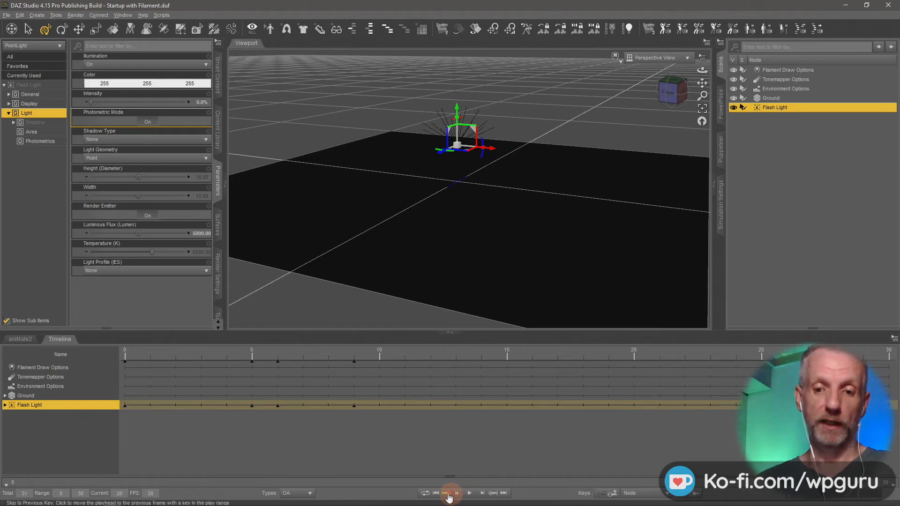
left_click(435, 493)
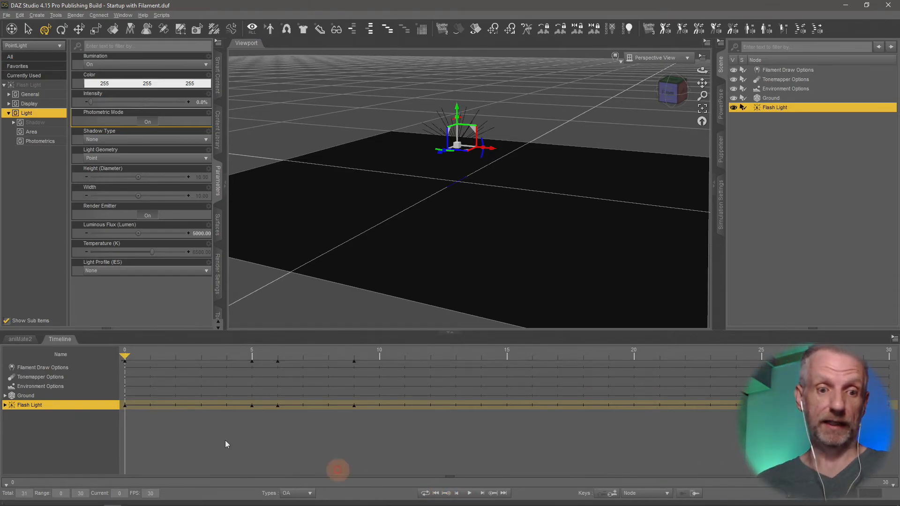
Enlarge the timeline and expand Flash Light's Light properties down to the individual Intensity keyframe track.
left_click(6, 406)
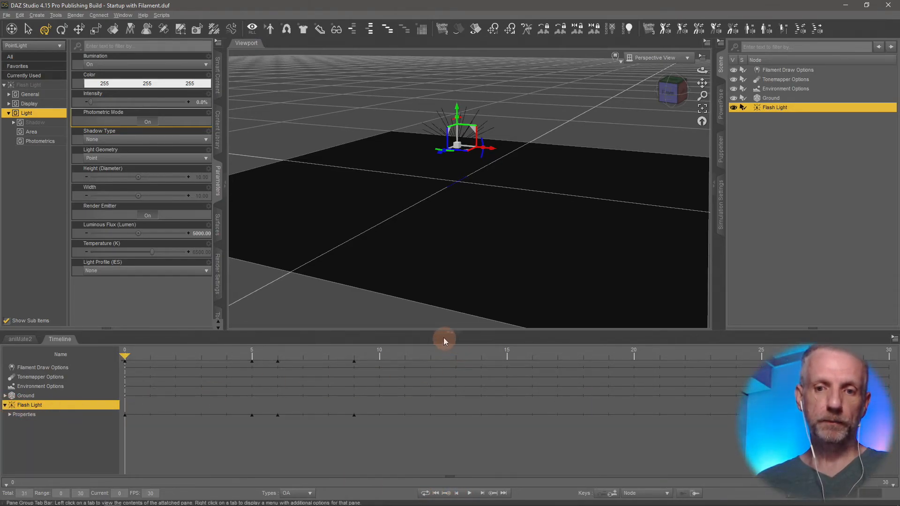
left_click_drag(438, 334, 438, 236)
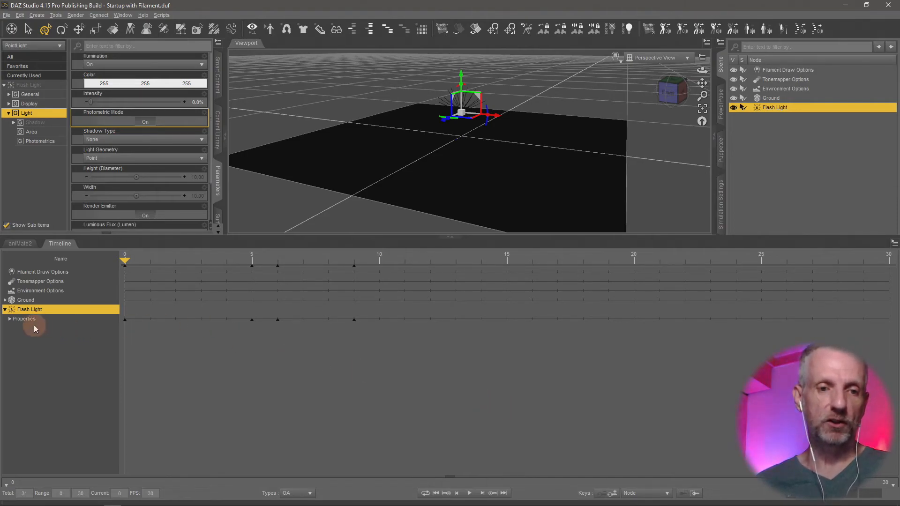
left_click(13, 322)
left_click(10, 320)
left_click(12, 340)
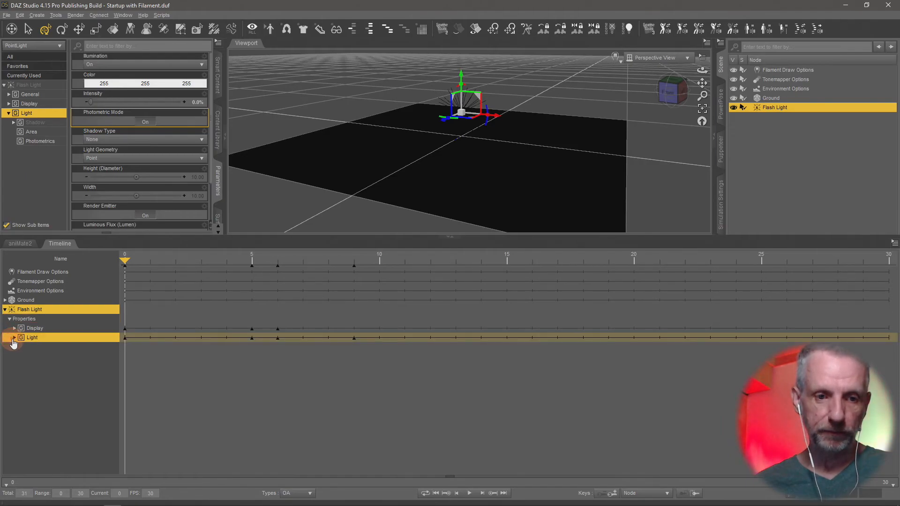
left_click(14, 338)
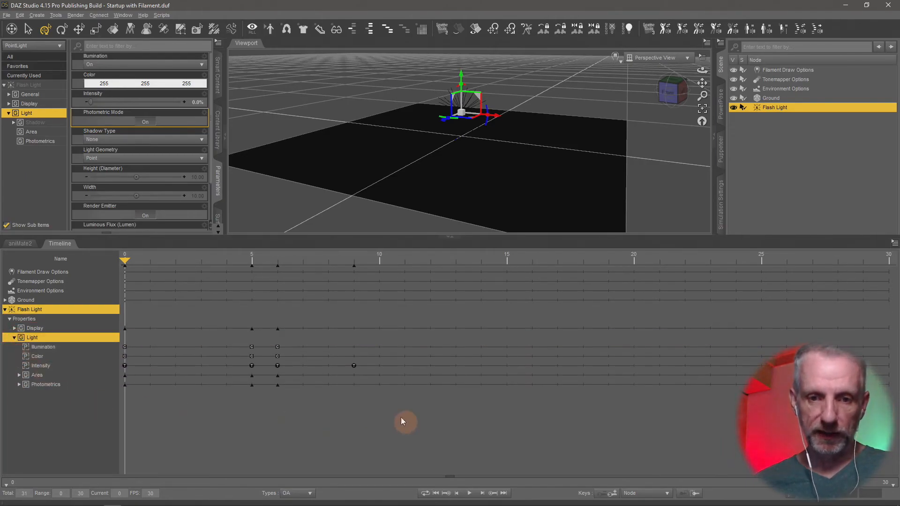
Select only the Intensity keys at frames 0, 5, 6 and 9 and copy them.
left_click_drag(388, 337, 198, 369)
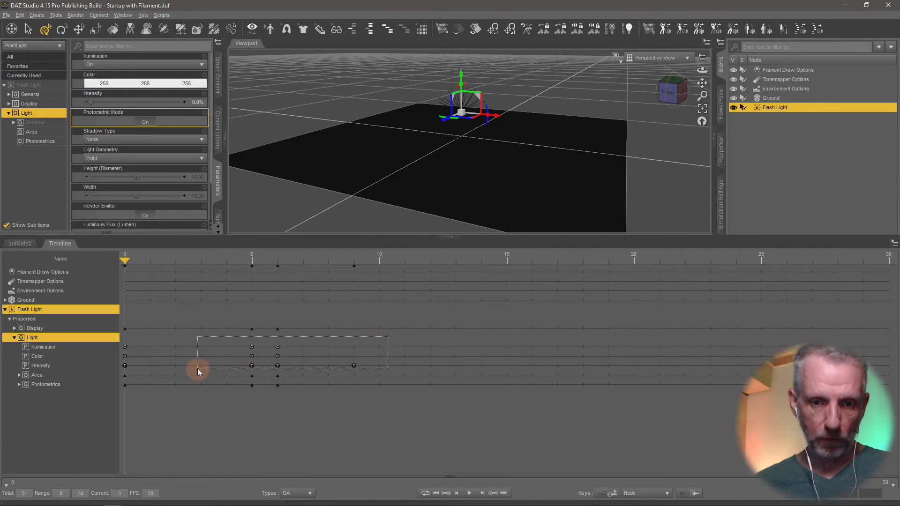
left_click(354, 367)
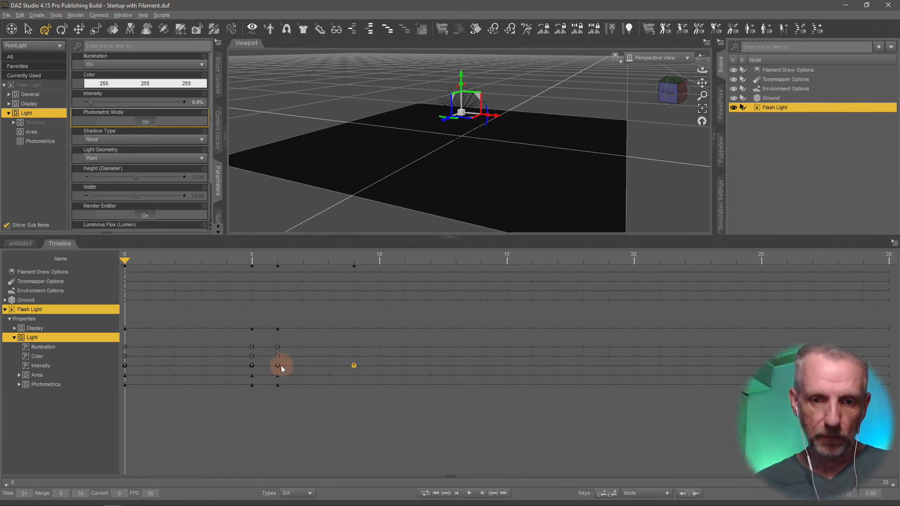
left_click(252, 366, "ctrl")
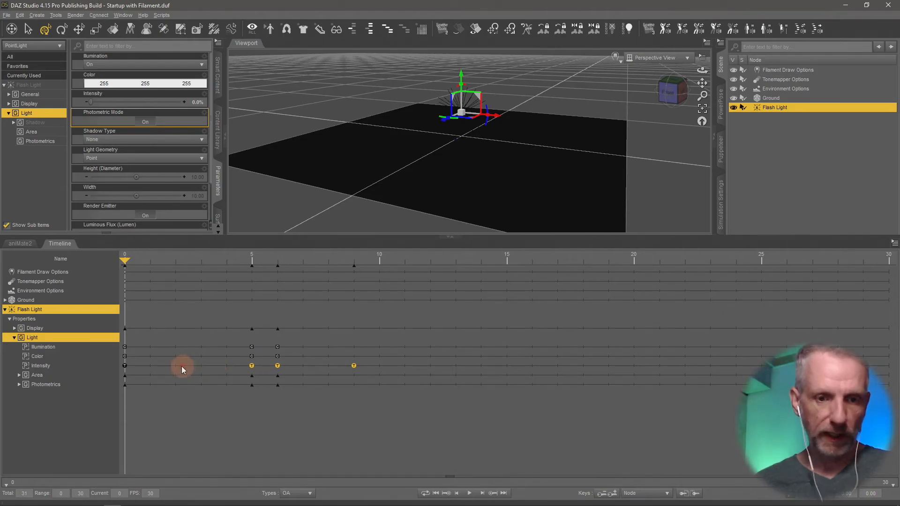
right_click(251, 368)
mouse_move(303, 395)
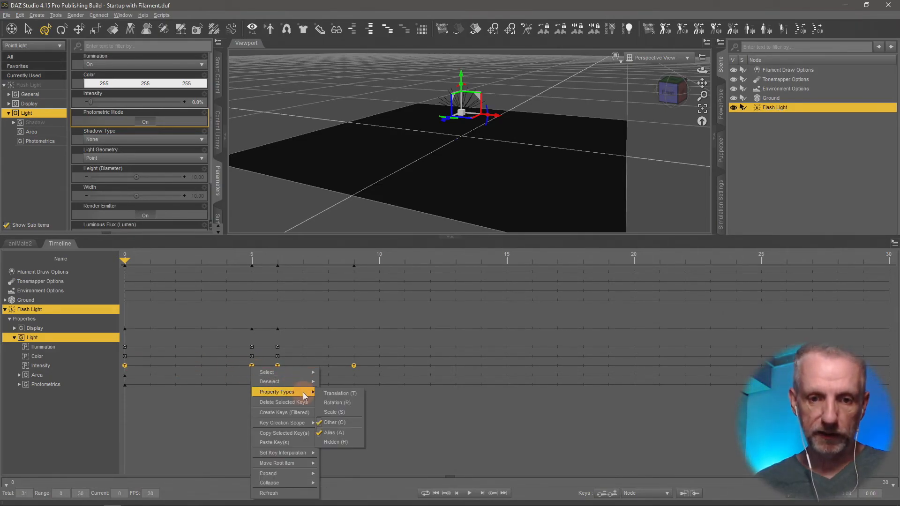
left_click(295, 433)
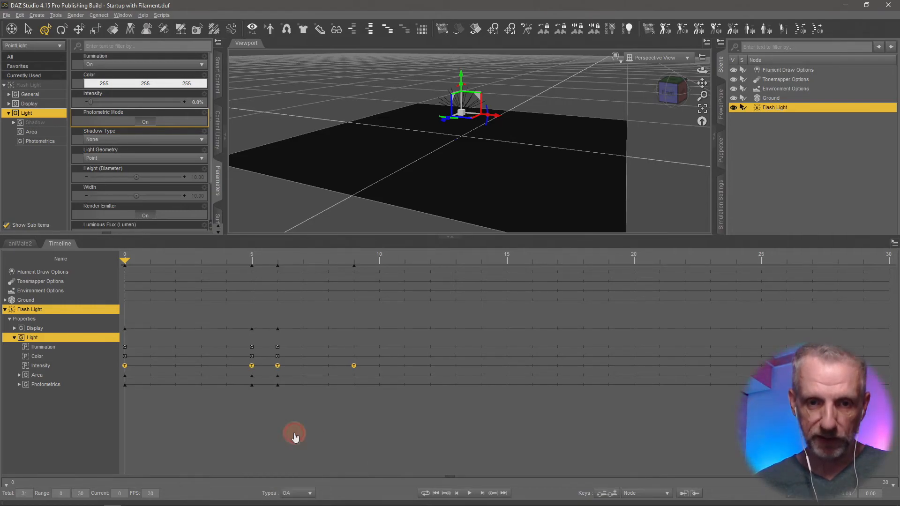
Paste the copied Intensity keys starting at frame 10.
left_click(305, 258)
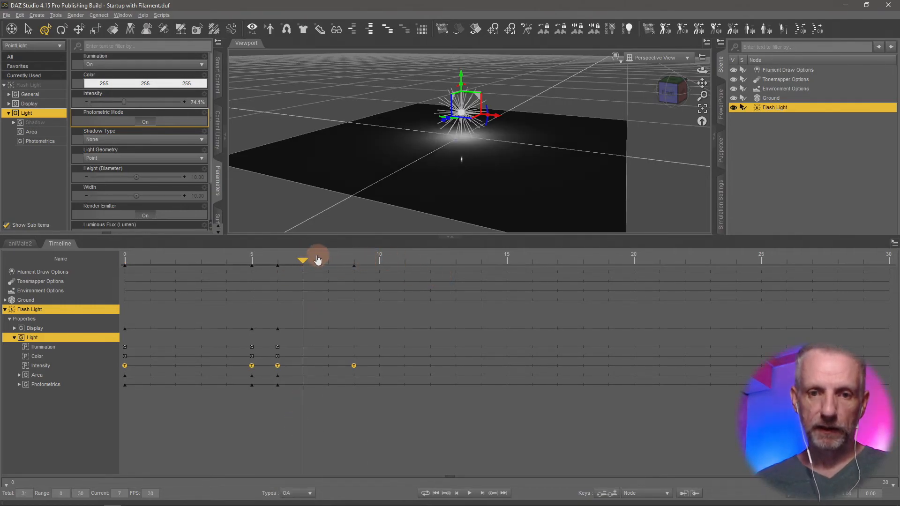
left_click_drag(305, 258, 381, 271)
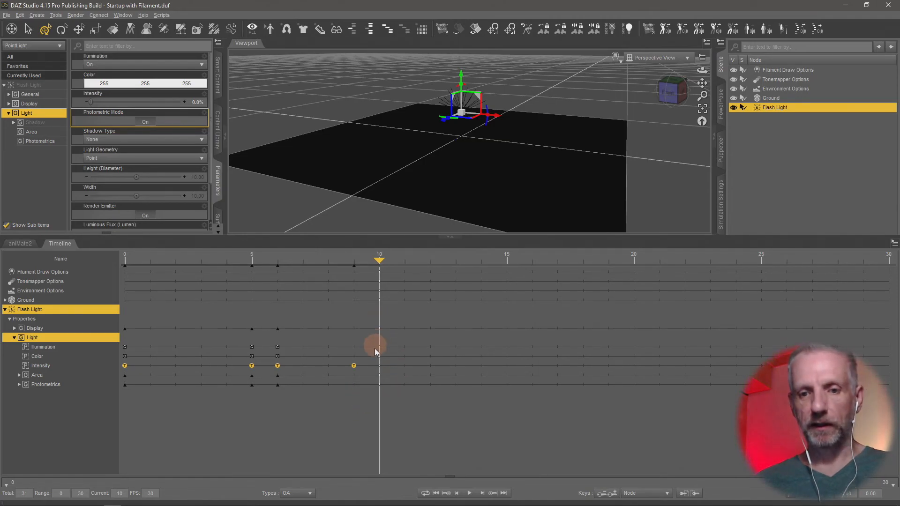
right_click(381, 370)
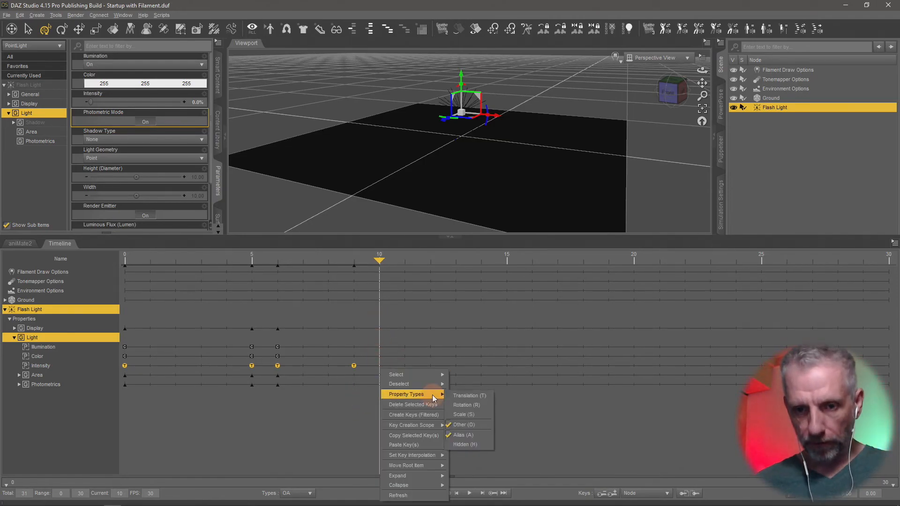
left_click(435, 445)
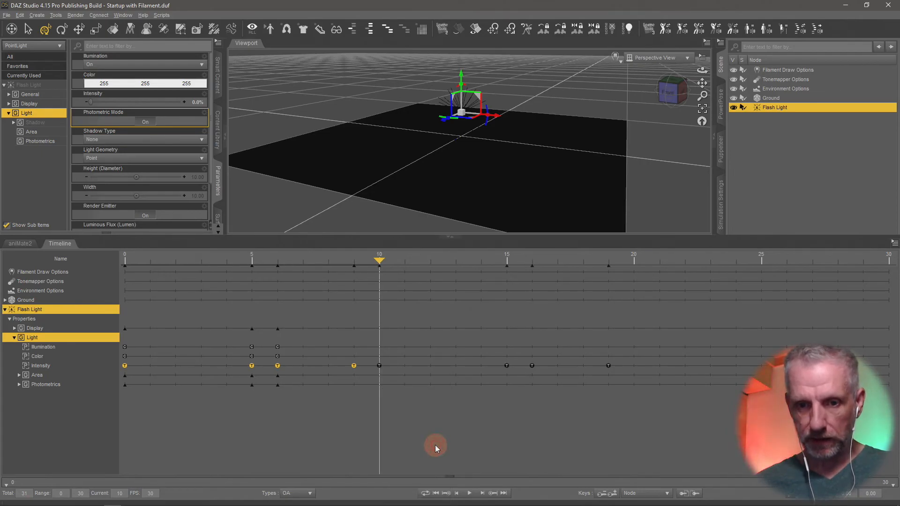
Play the repeated flash animation, stop it and return to the first frame.
left_click(469, 493)
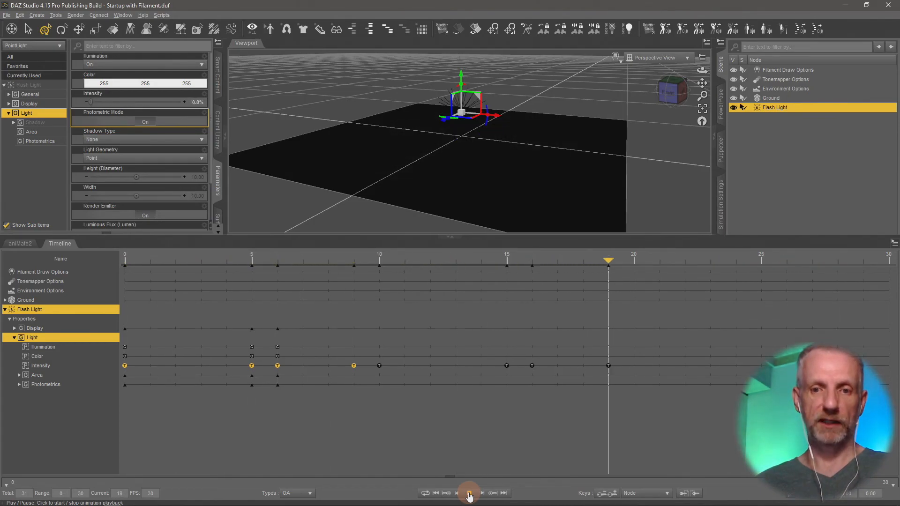
left_click(469, 494)
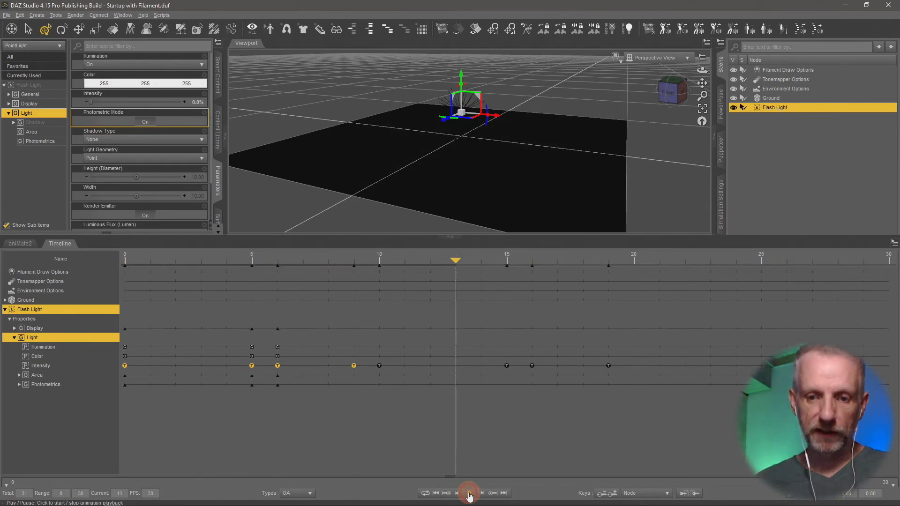
left_click(436, 493)
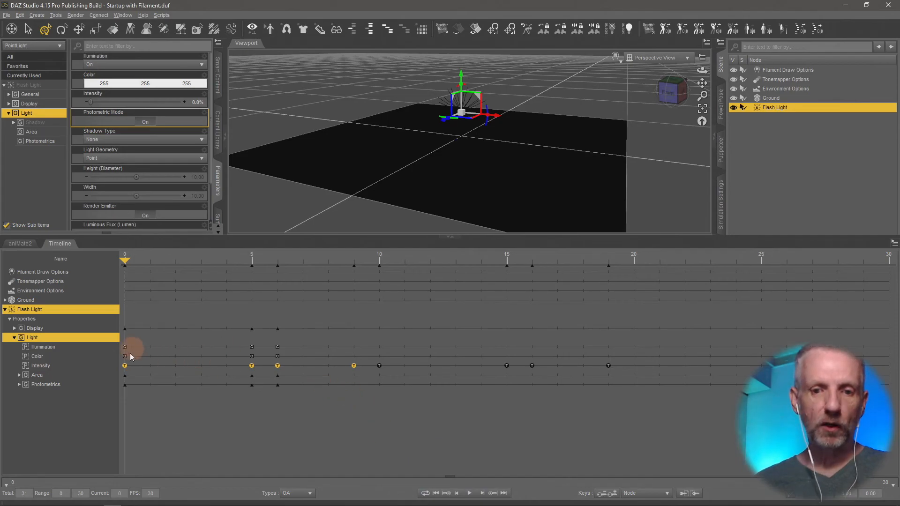
Move the playhead to frame 15, then select only the Intensity keys at frames 15, 16 and 19 and copy them.
left_click(500, 257)
left_click(533, 263)
left_click_drag(533, 262, 508, 263)
left_click_drag(638, 359, 480, 376)
right_click(508, 366)
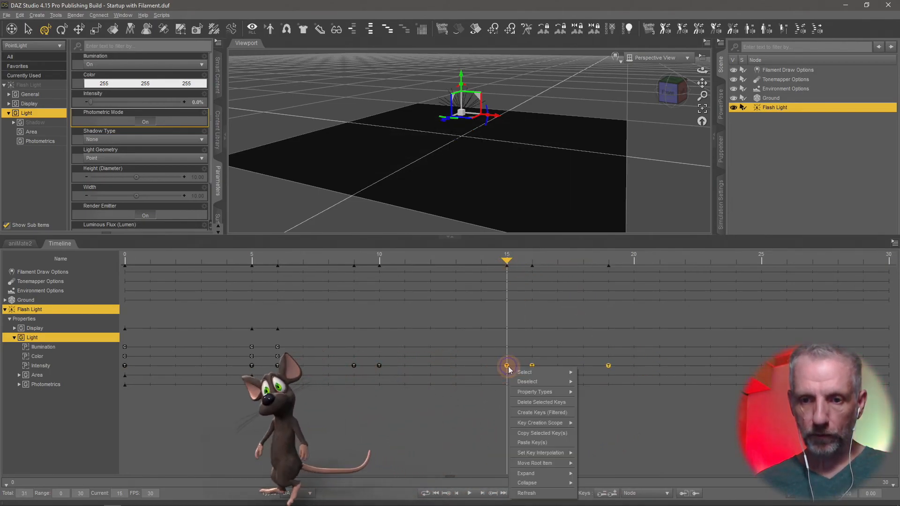
left_click(560, 430)
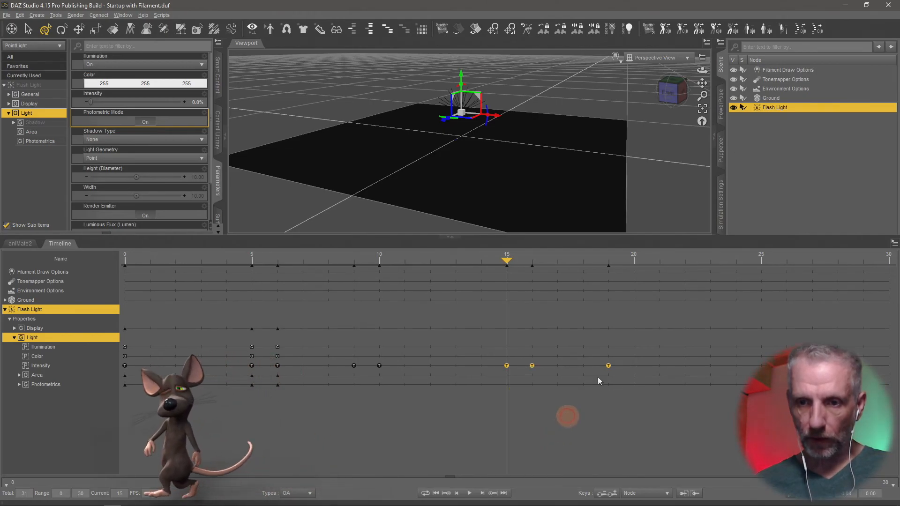
Paste the copied Intensity keys starting at frame 21.
left_click(659, 259)
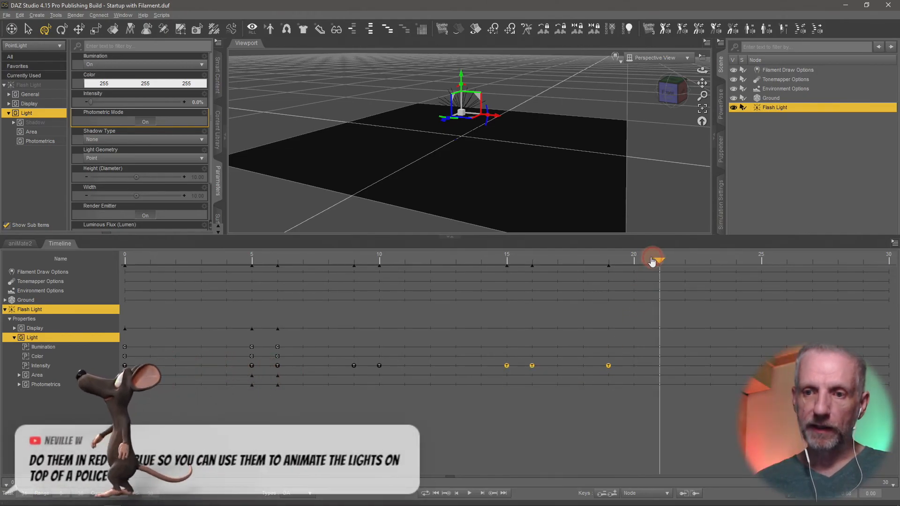
right_click(662, 368)
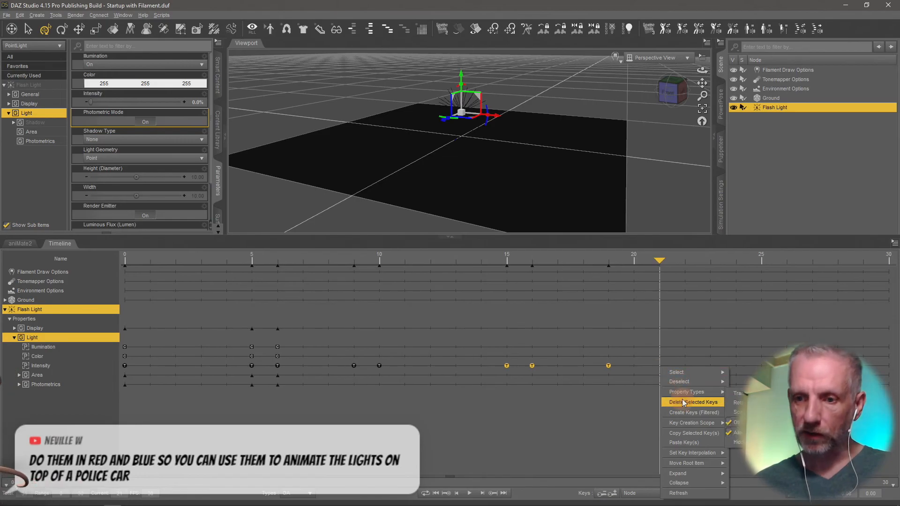
left_click(703, 443)
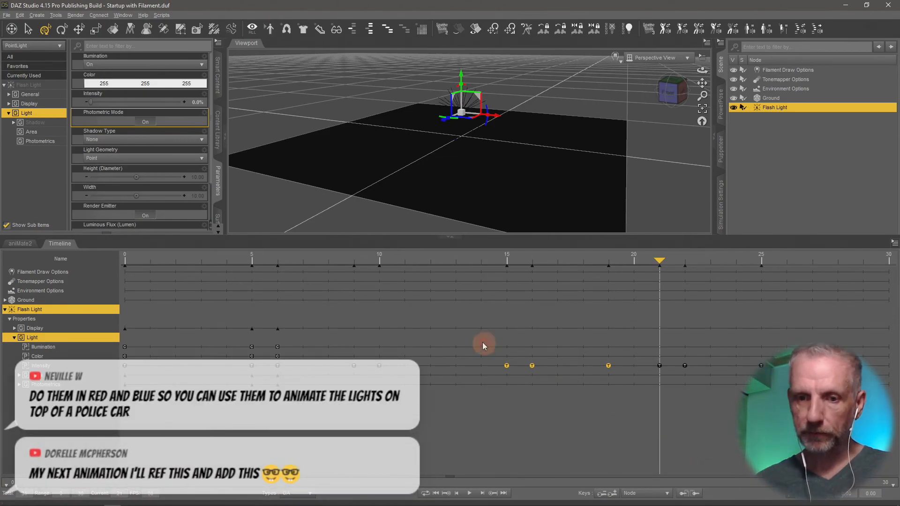
Paste the same copied Intensity keys again starting at frame 11.
left_click(430, 257)
left_click_drag(424, 260, 403, 261)
right_click(407, 366)
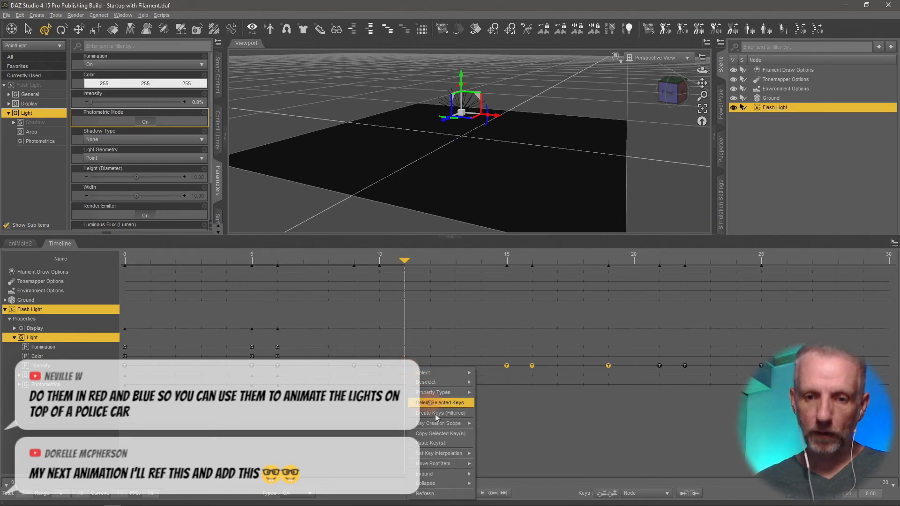
left_click(441, 443)
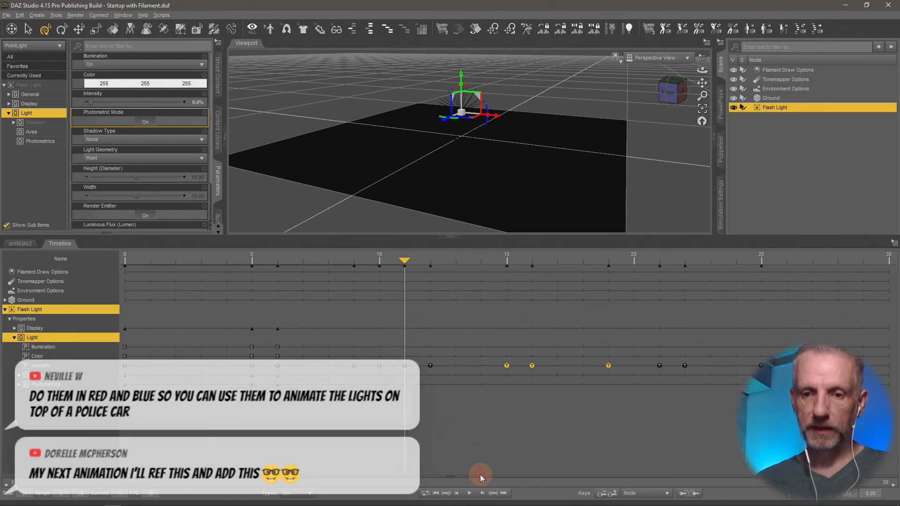
Play the animation with the added flashes and enlarge the viewport to watch the light.
left_click(475, 498)
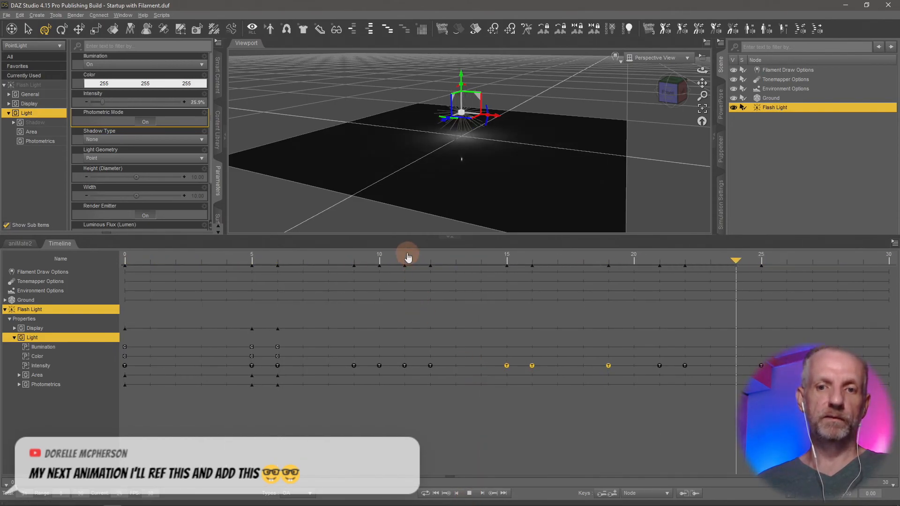
left_click_drag(408, 238, 422, 380)
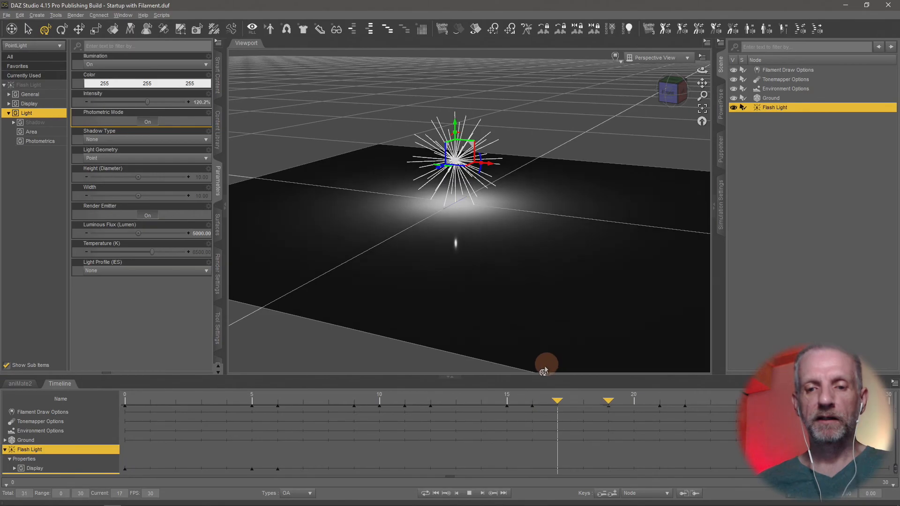
Enlarge the timeline, stop playback and shift the later Intensity keys to frames 13, 14 and 17 and to frames 22, 23 and 26.
left_click_drag(541, 318, 544, 257)
left_click(469, 494)
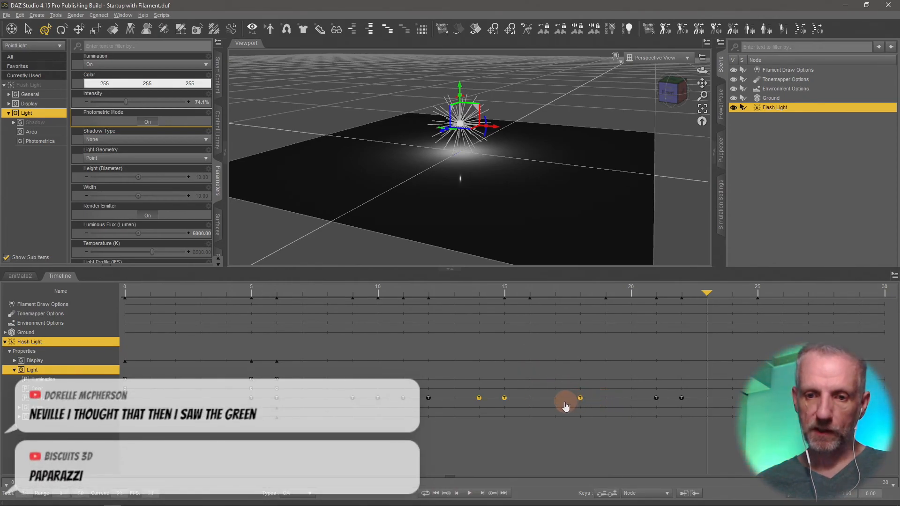
left_click_drag(650, 388, 783, 398)
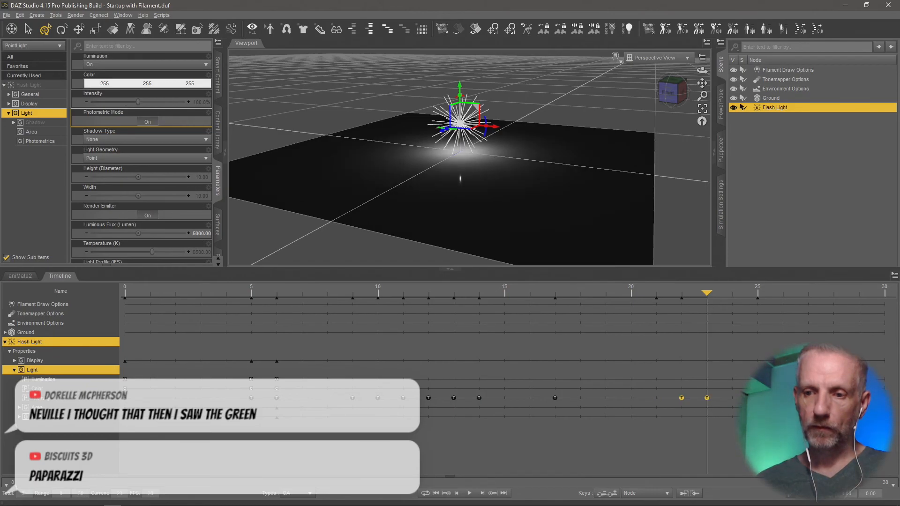
Play the retimed flash animation and enlarge the viewport over the timeline to review the irregular flashing.
left_click(470, 494)
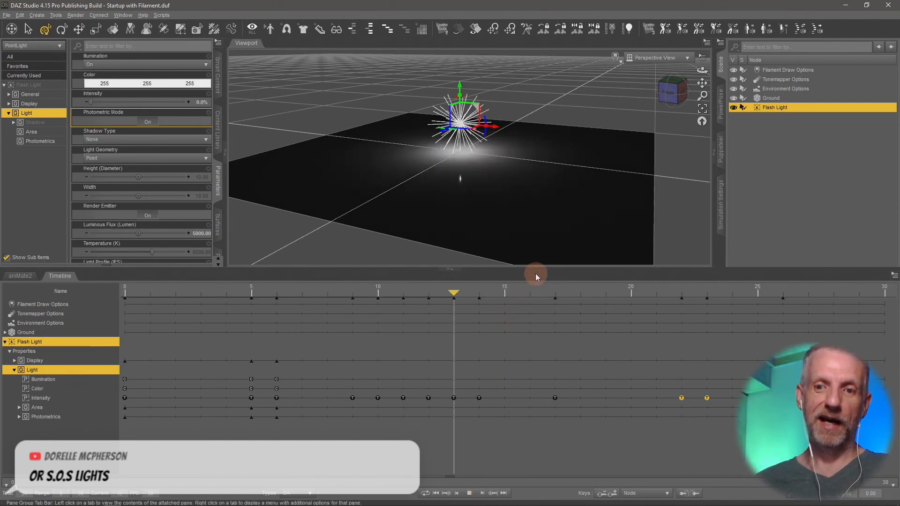
left_click_drag(536, 268, 537, 376)
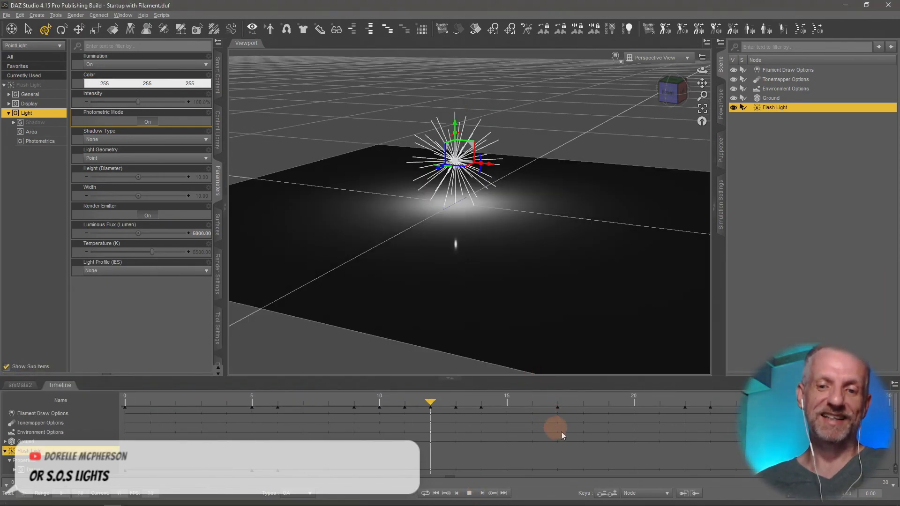